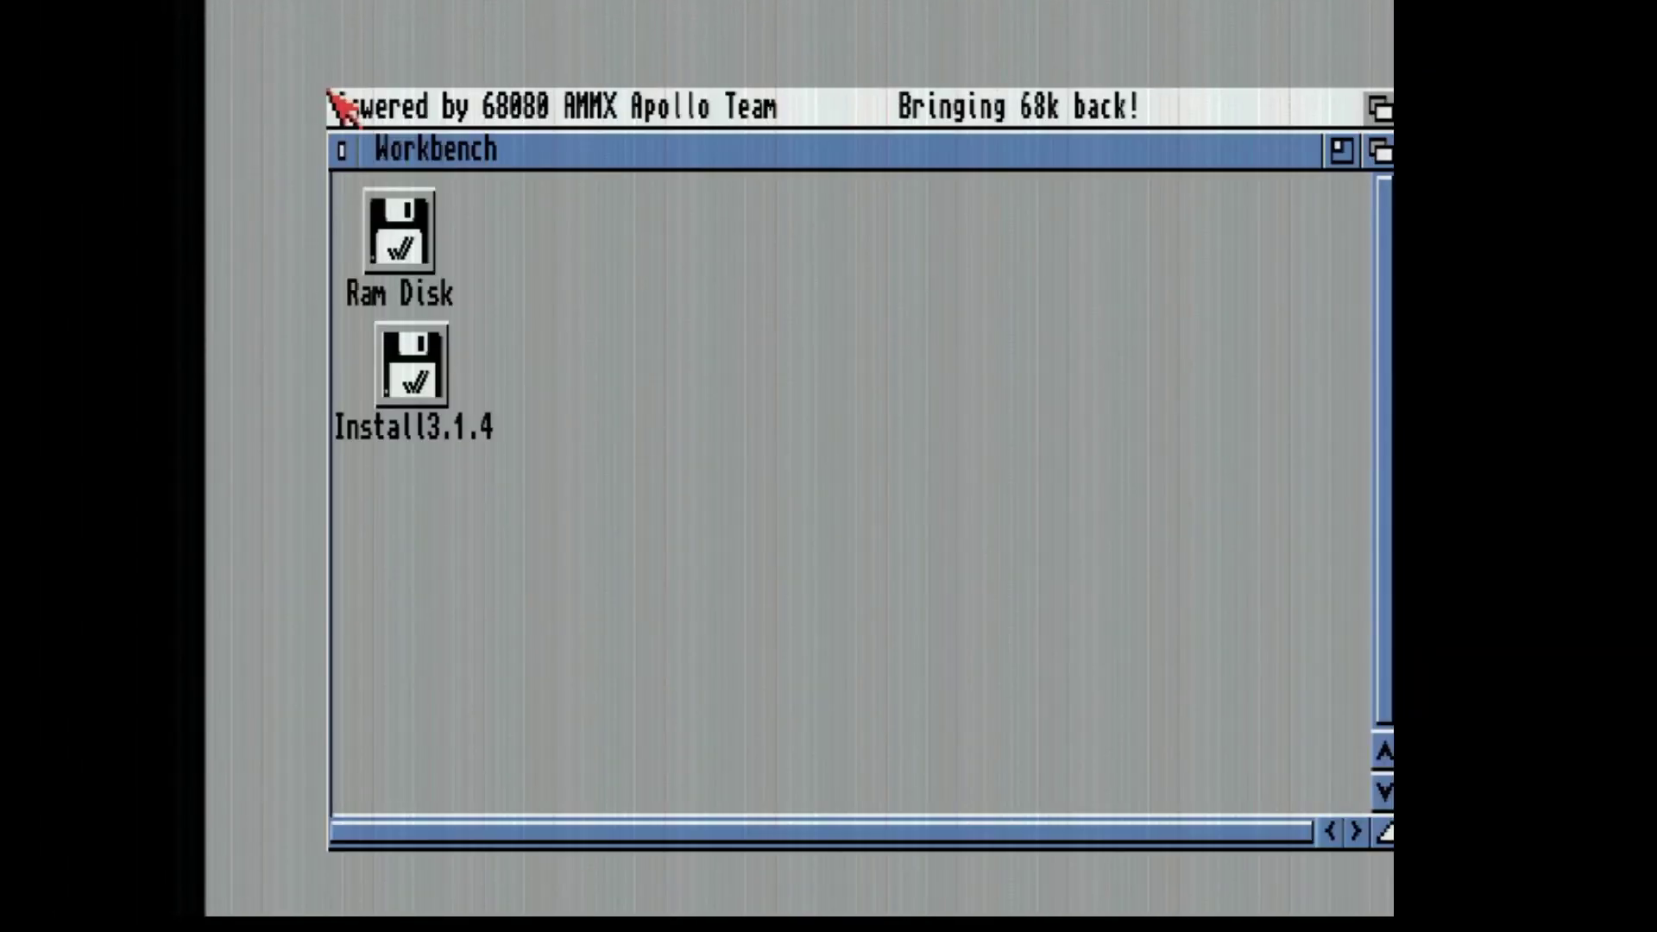
Make the Workbench window a backdrop and snapshot all icon positions.
right_click(343, 104)
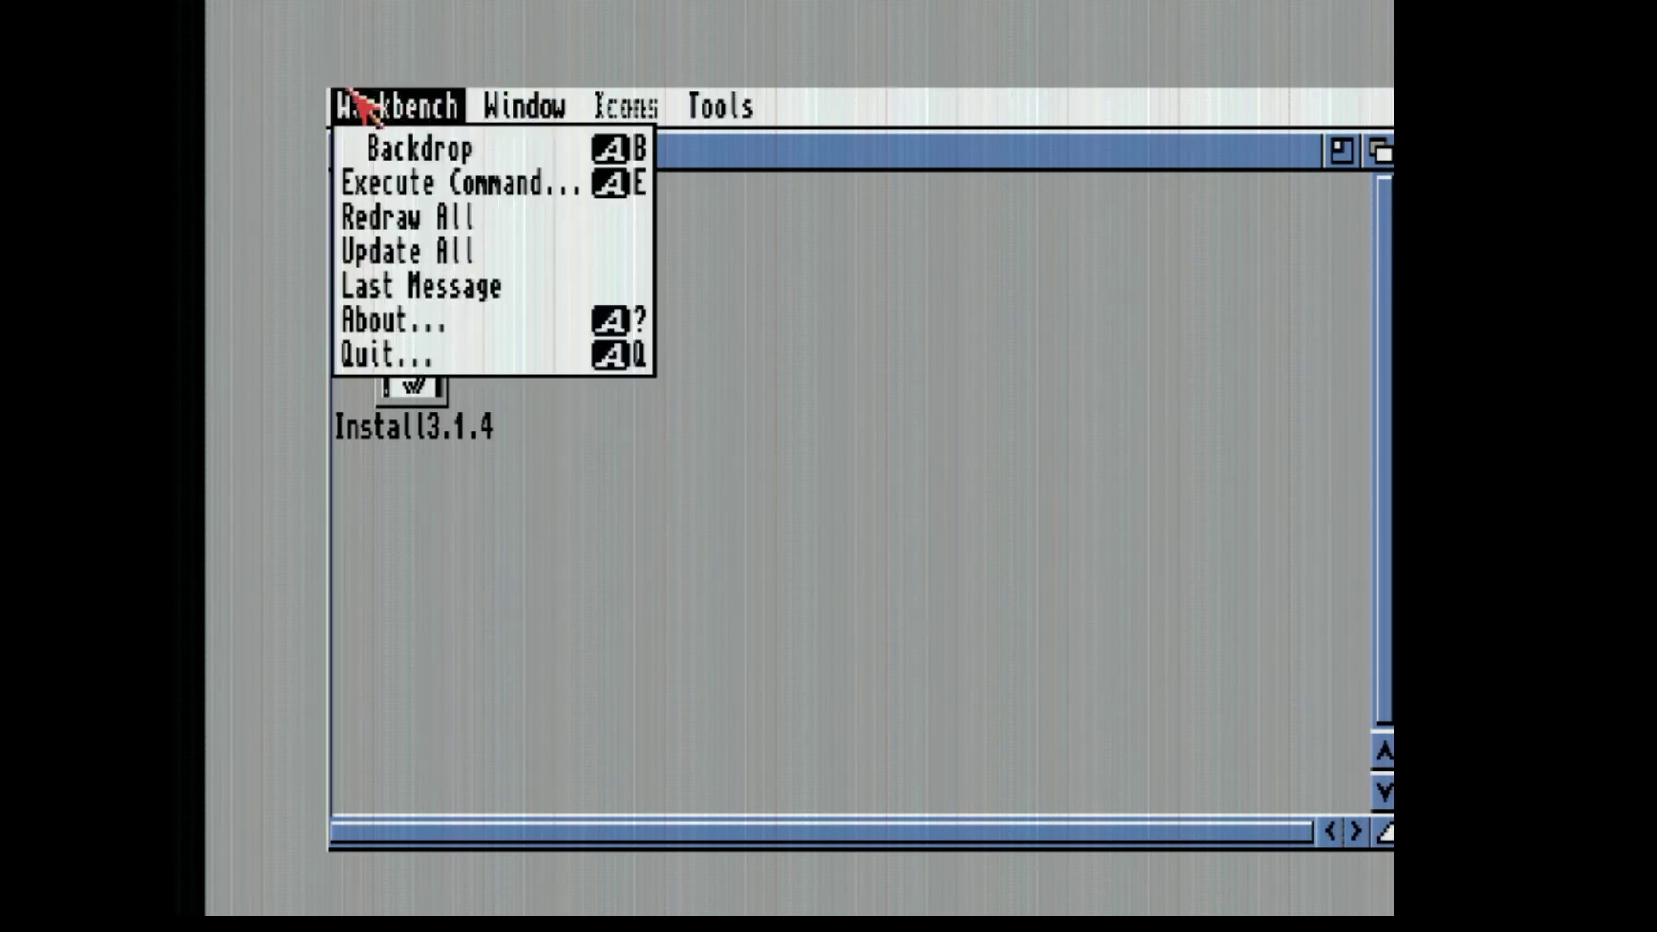
click(419, 148)
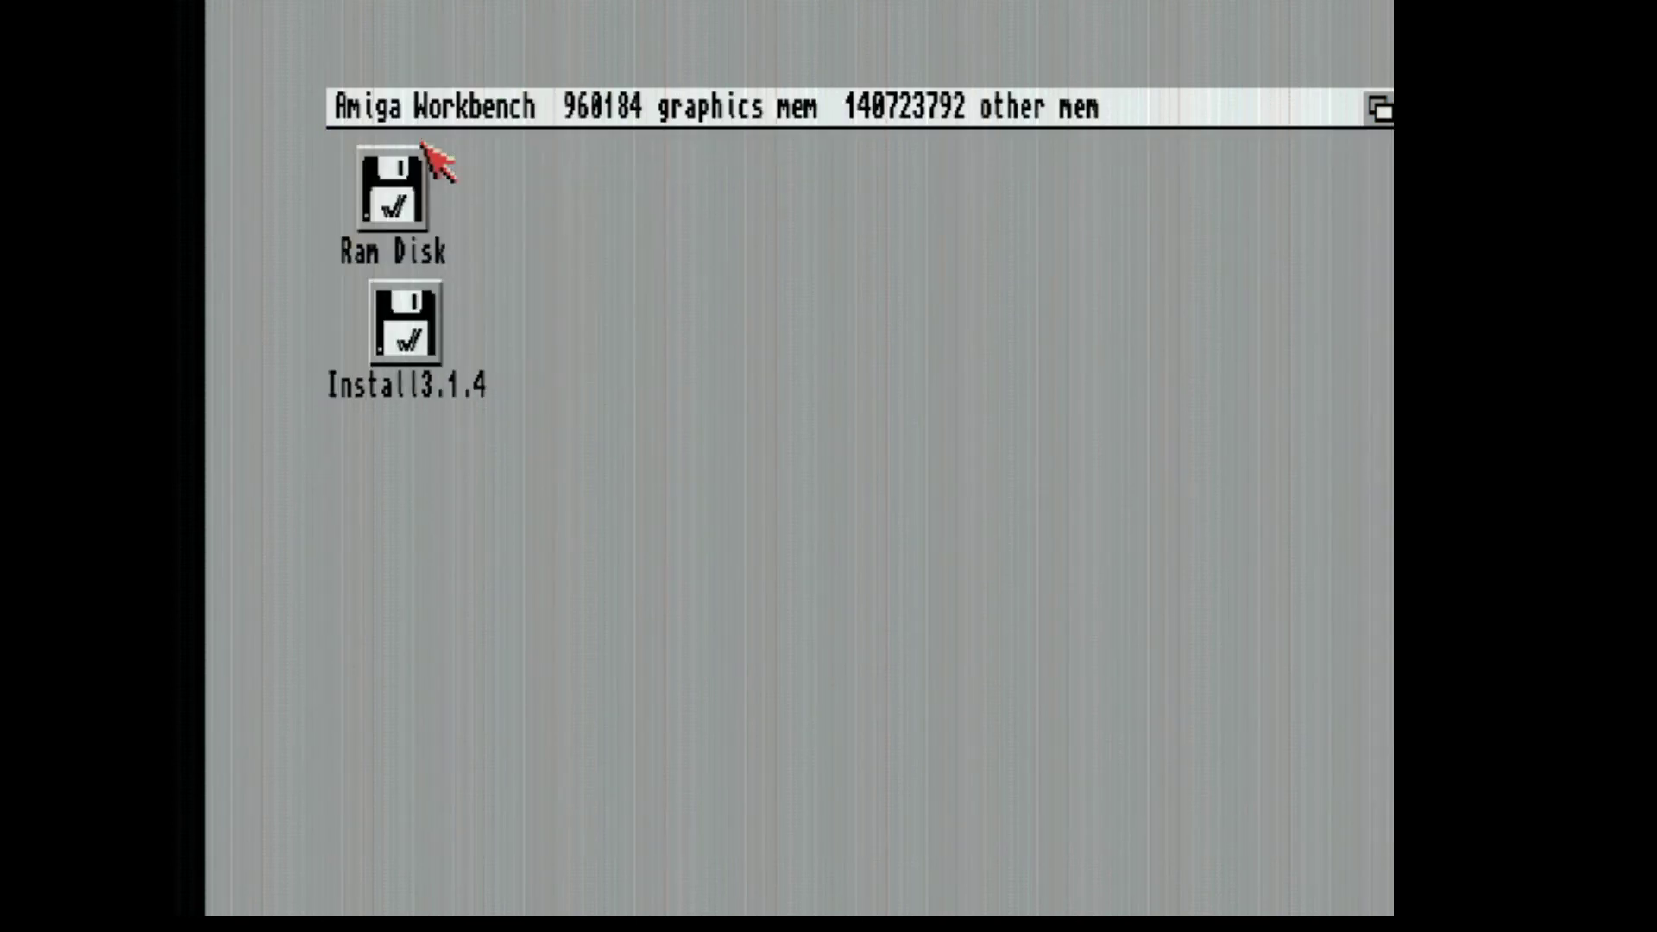
right_click(537, 107)
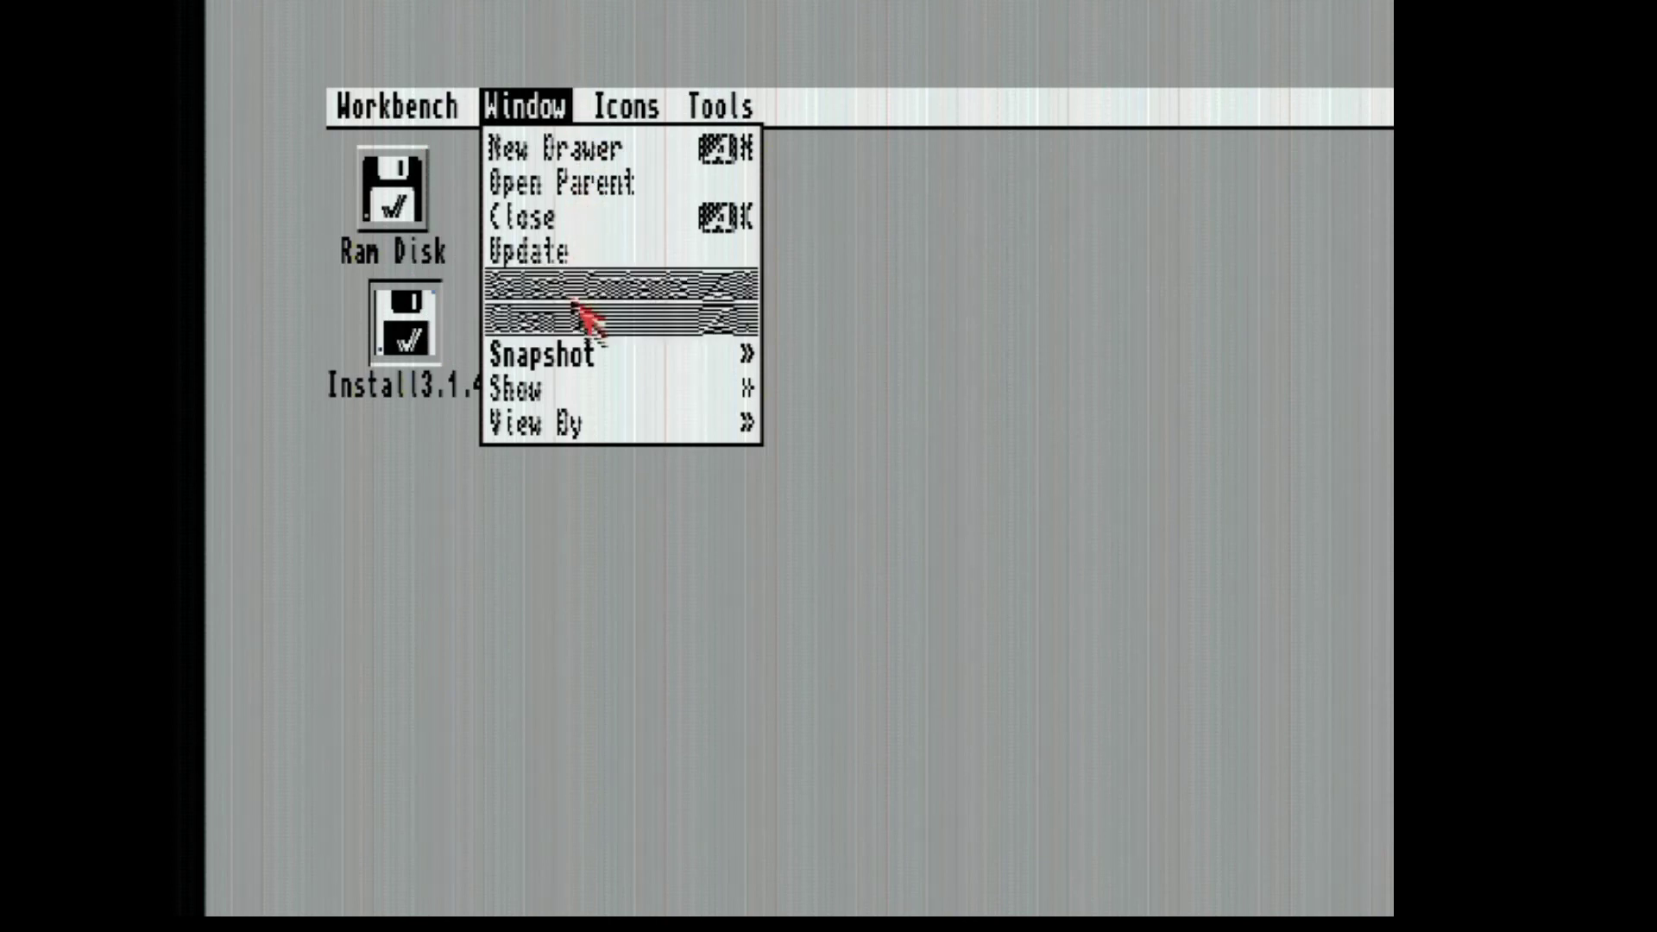
click(749, 384)
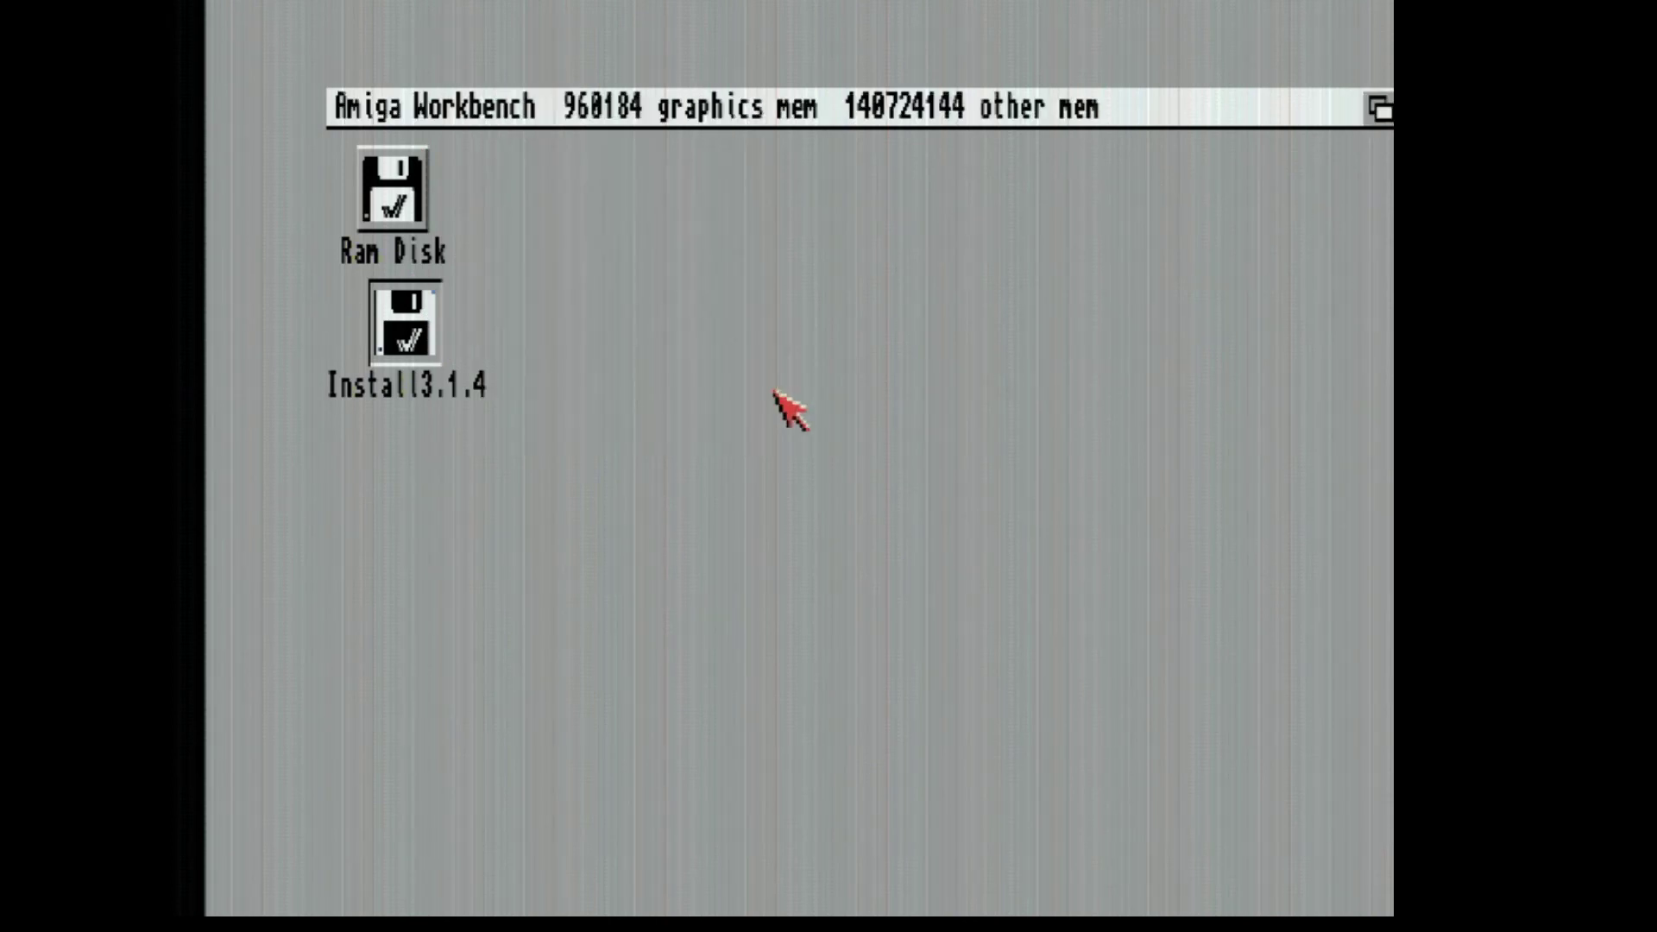
Open the Install3.1.4 disk's HDTools drawer and launch HDToolBox.
double_click(412, 334)
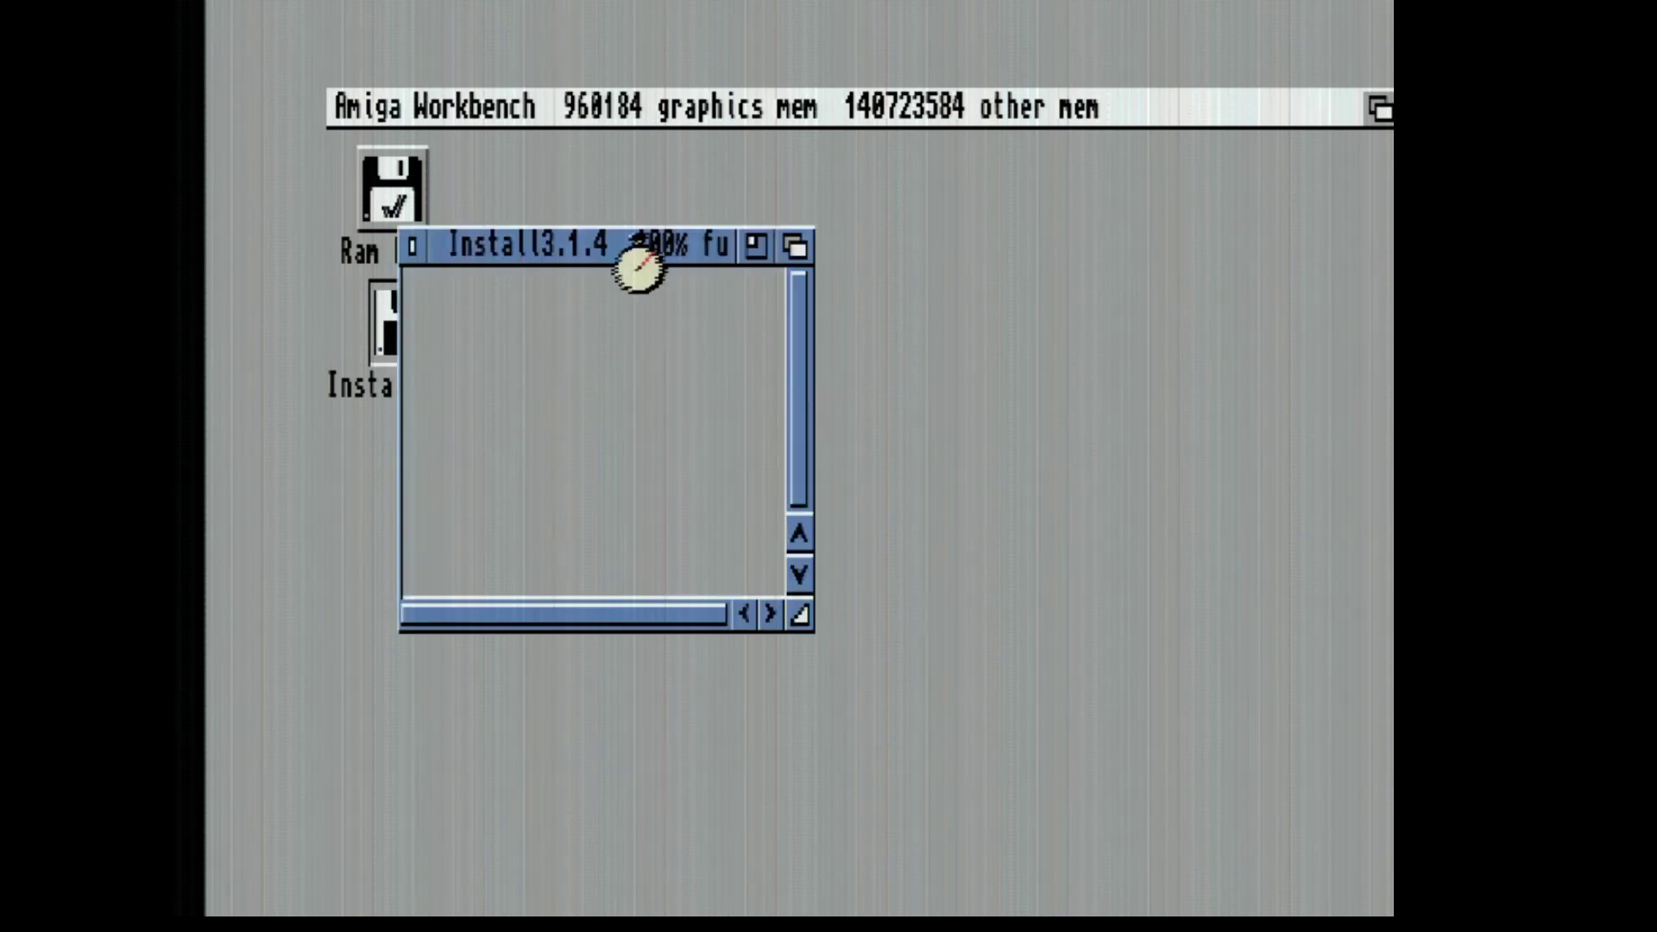
drag(632, 251, 786, 281)
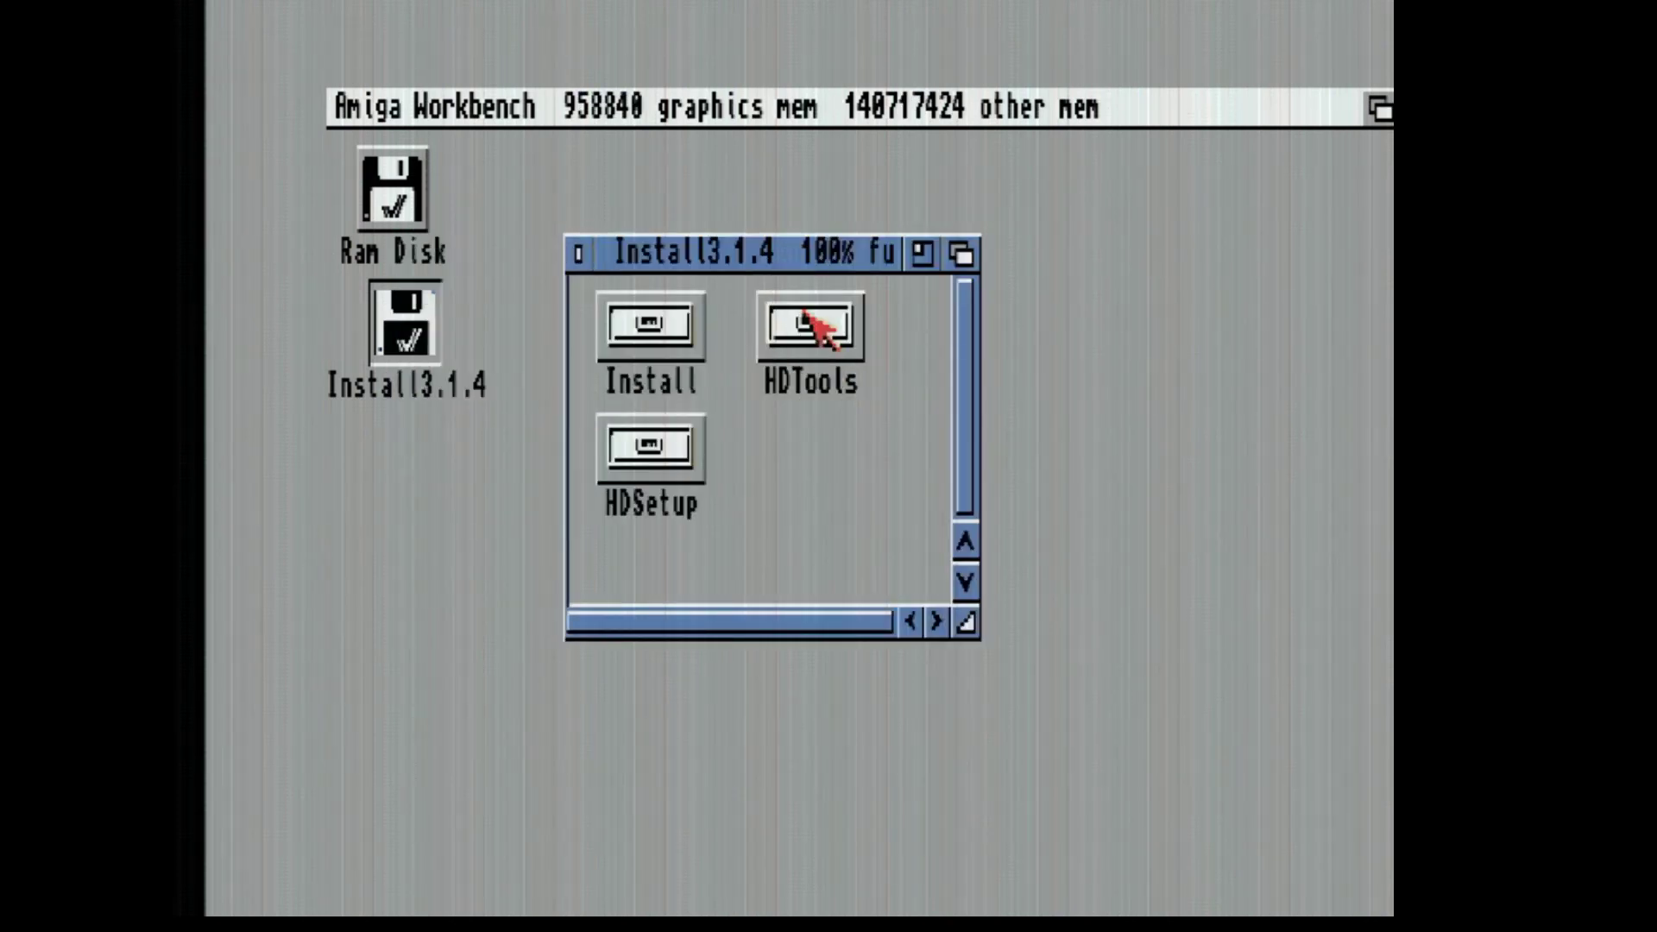
double_click(830, 332)
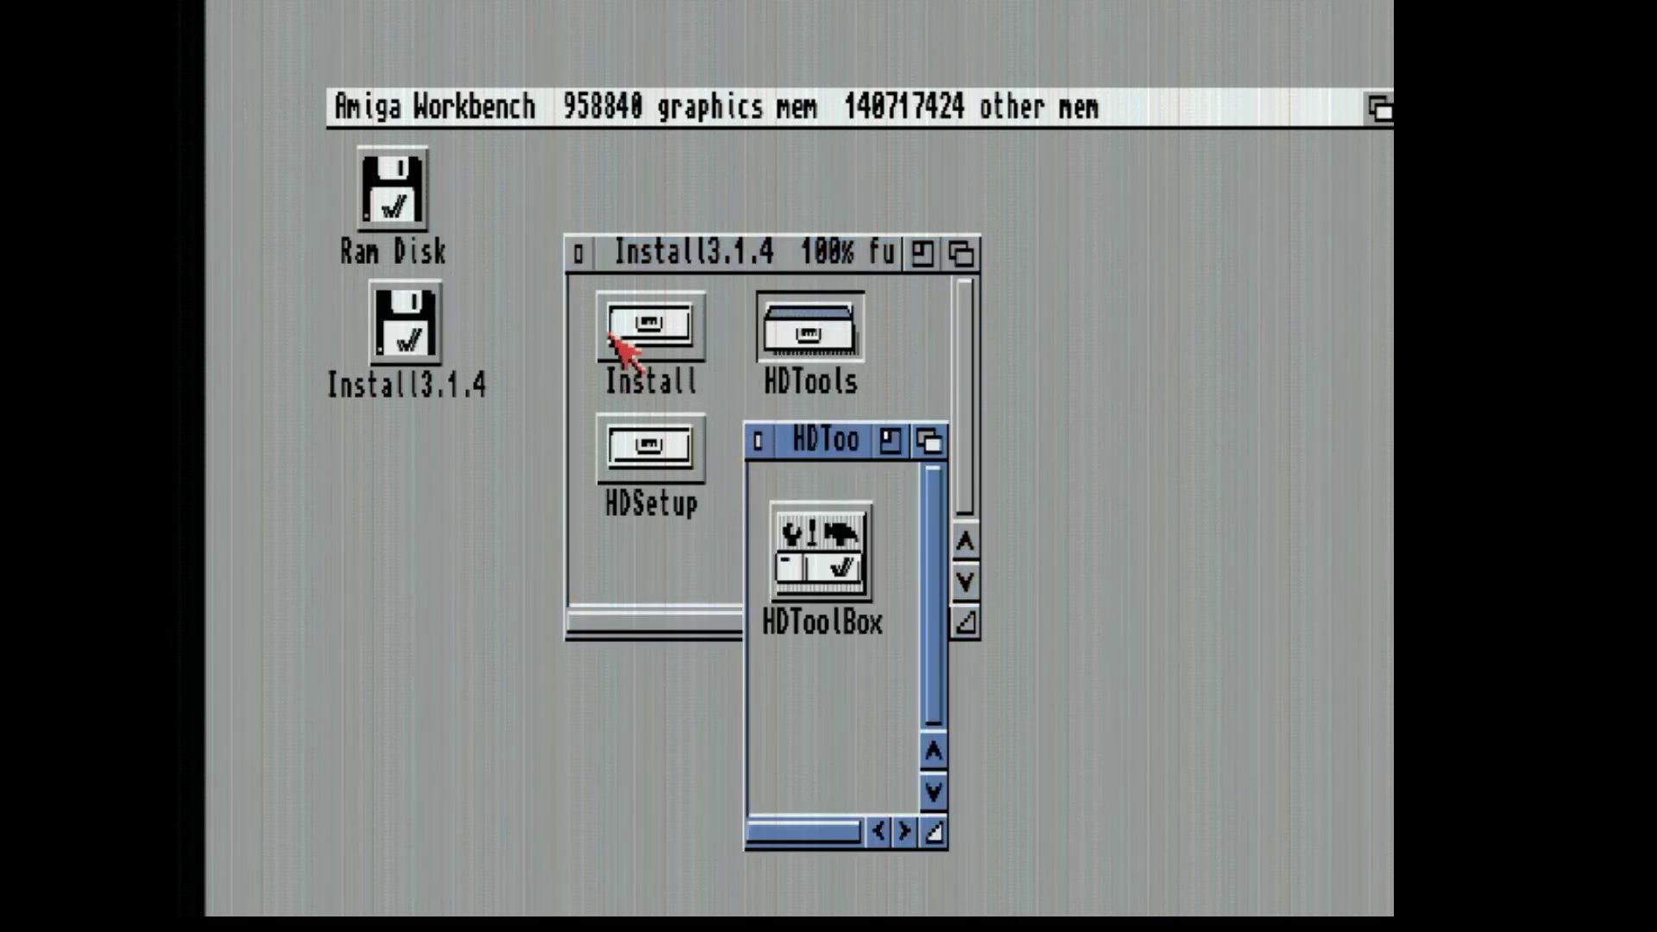
double_click(841, 556)
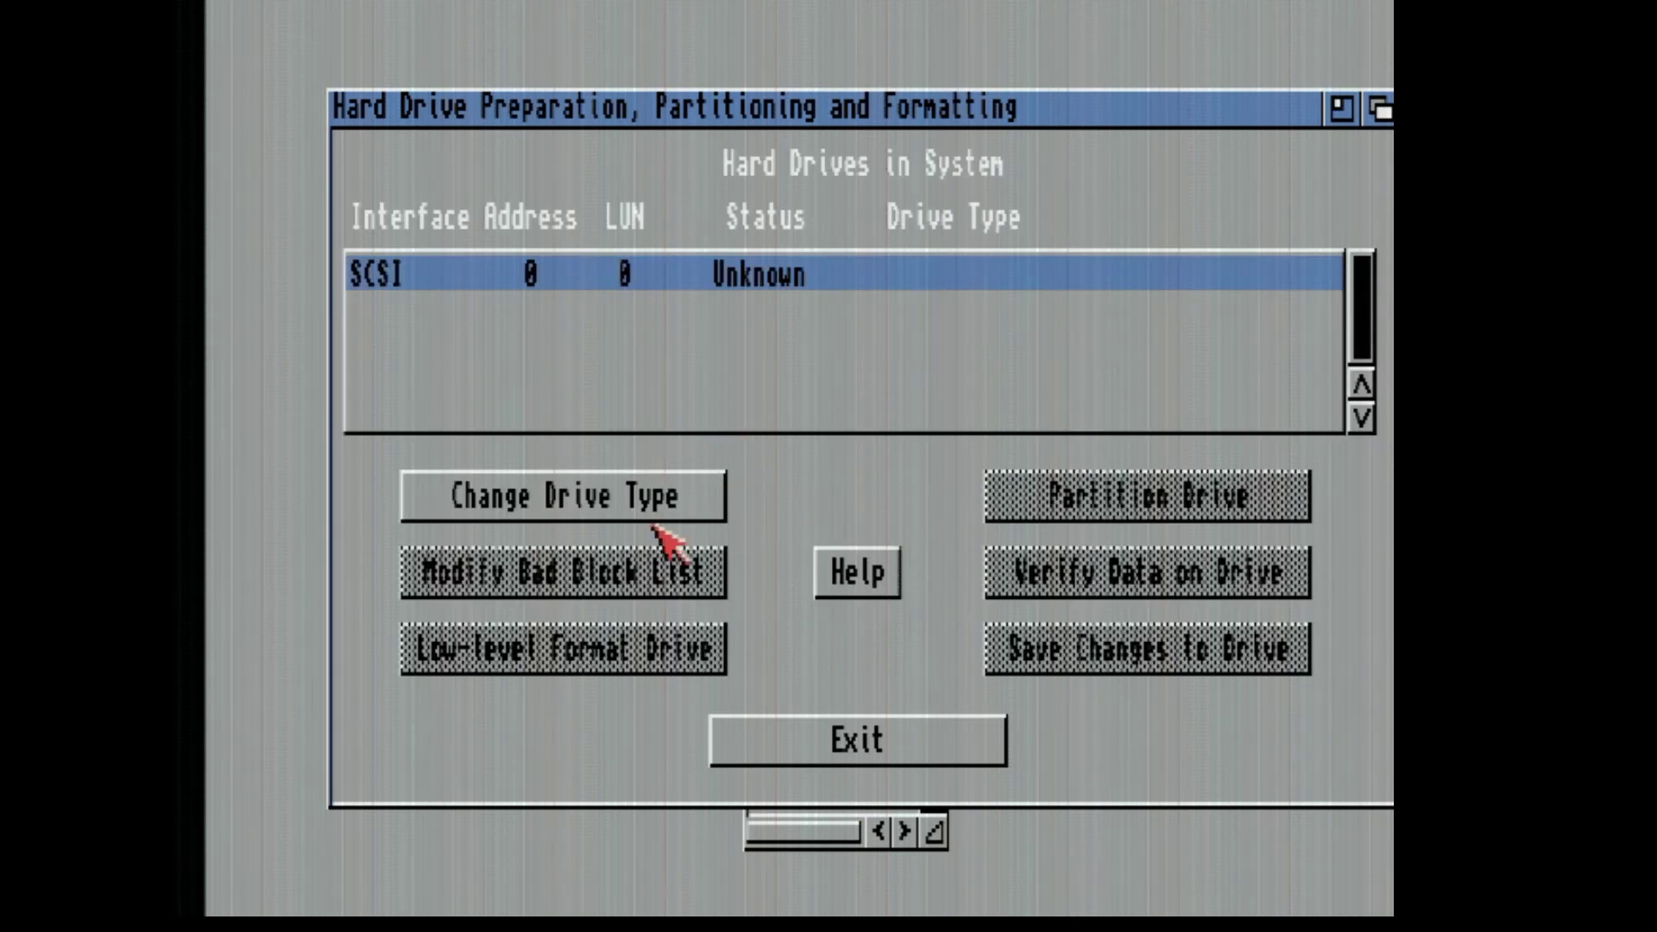
Define and assign the SINTECHI HighSpeed SD to Rev drive type, read from the drive's configuration.
click(576, 518)
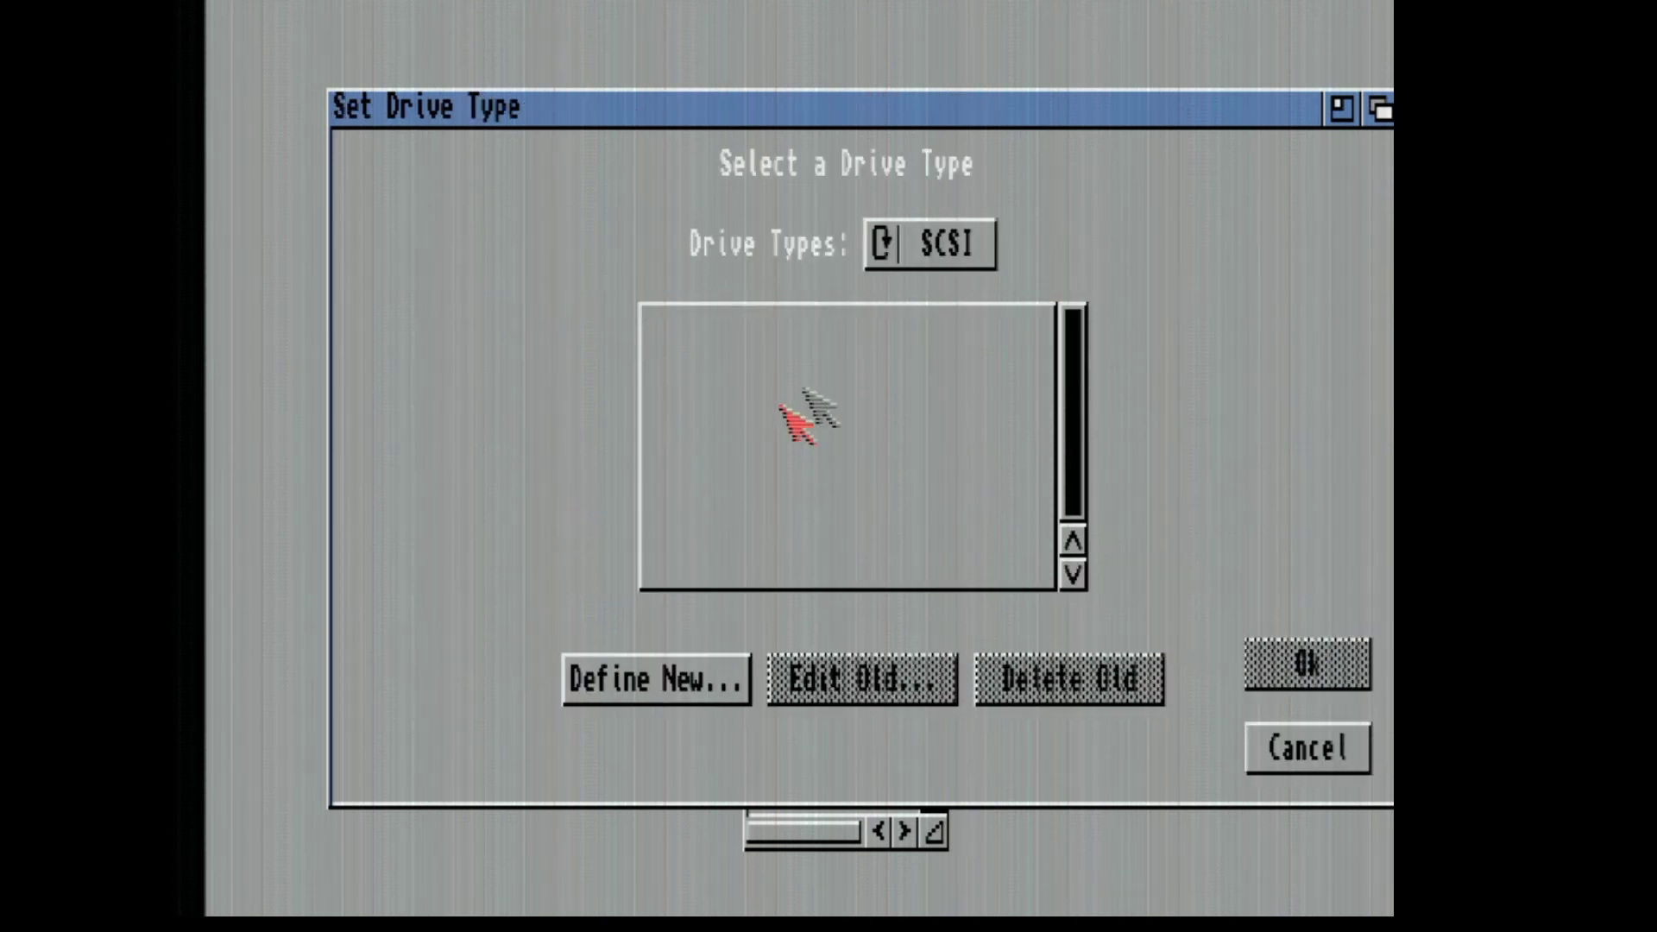
click(713, 668)
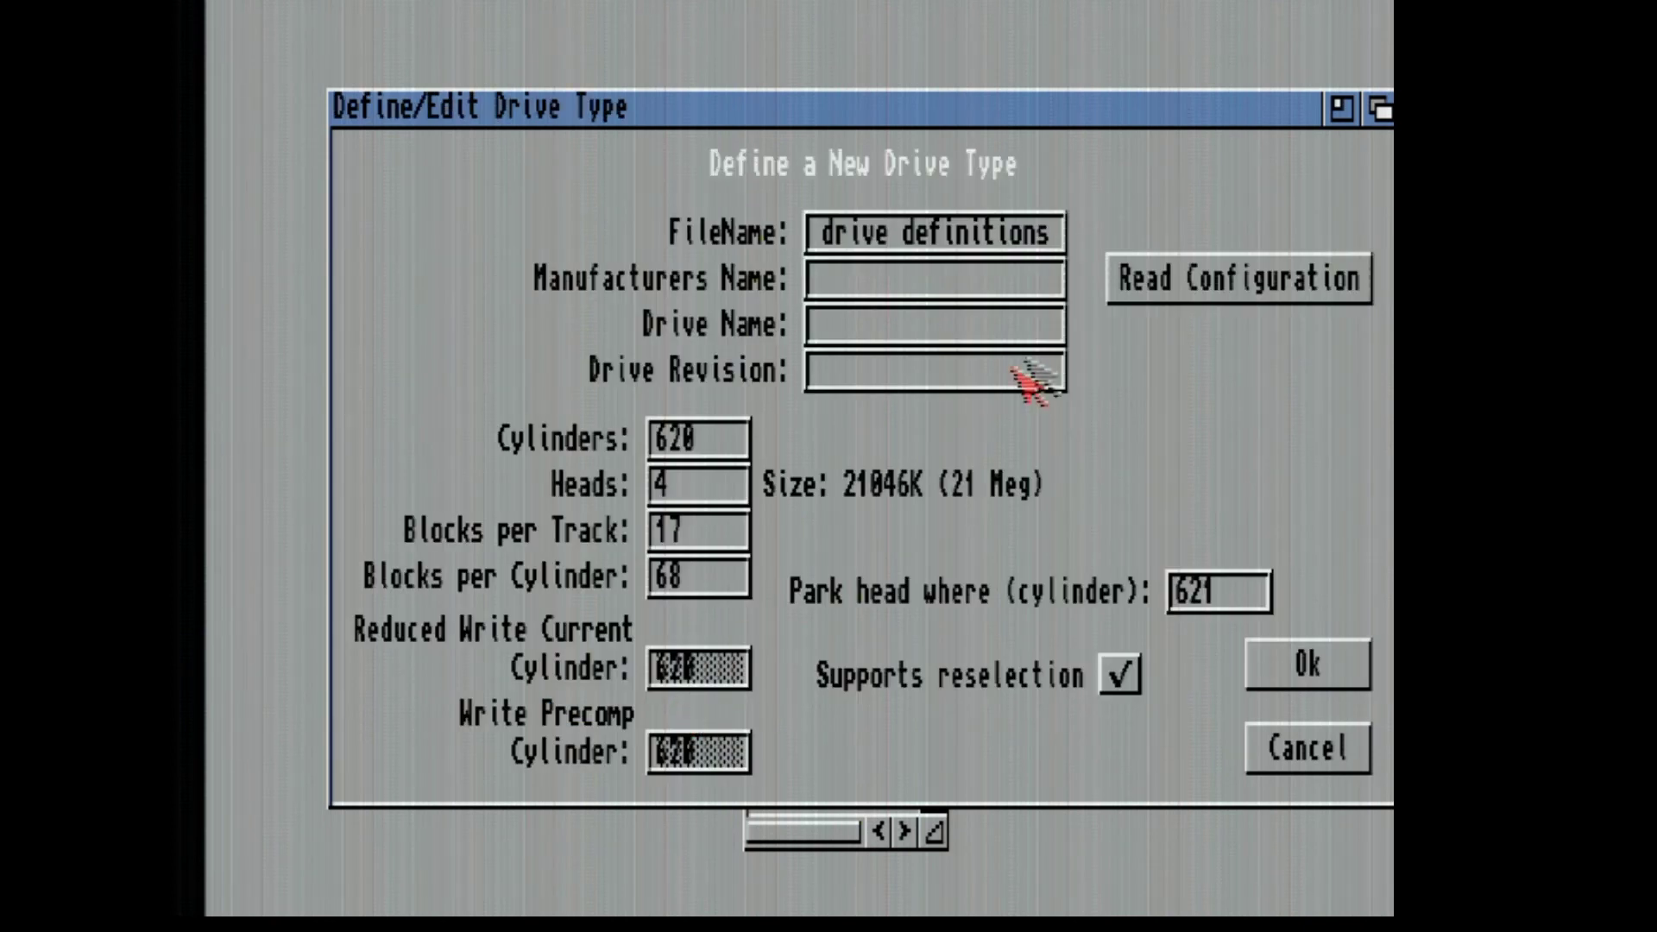
click(1186, 274)
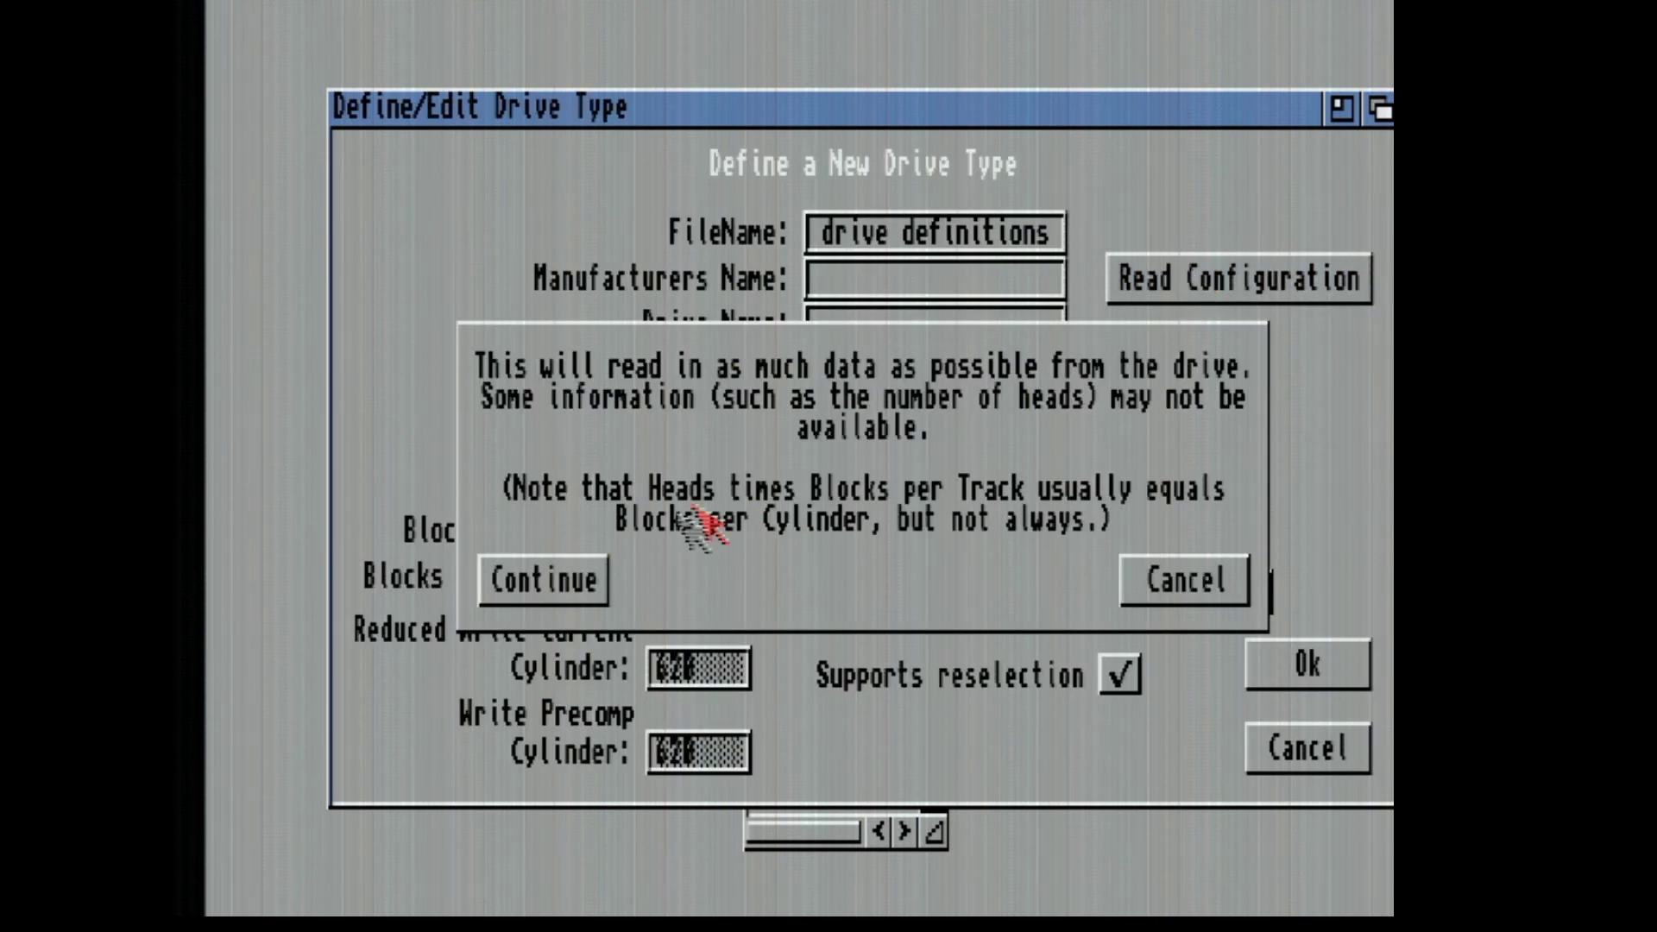
click(526, 585)
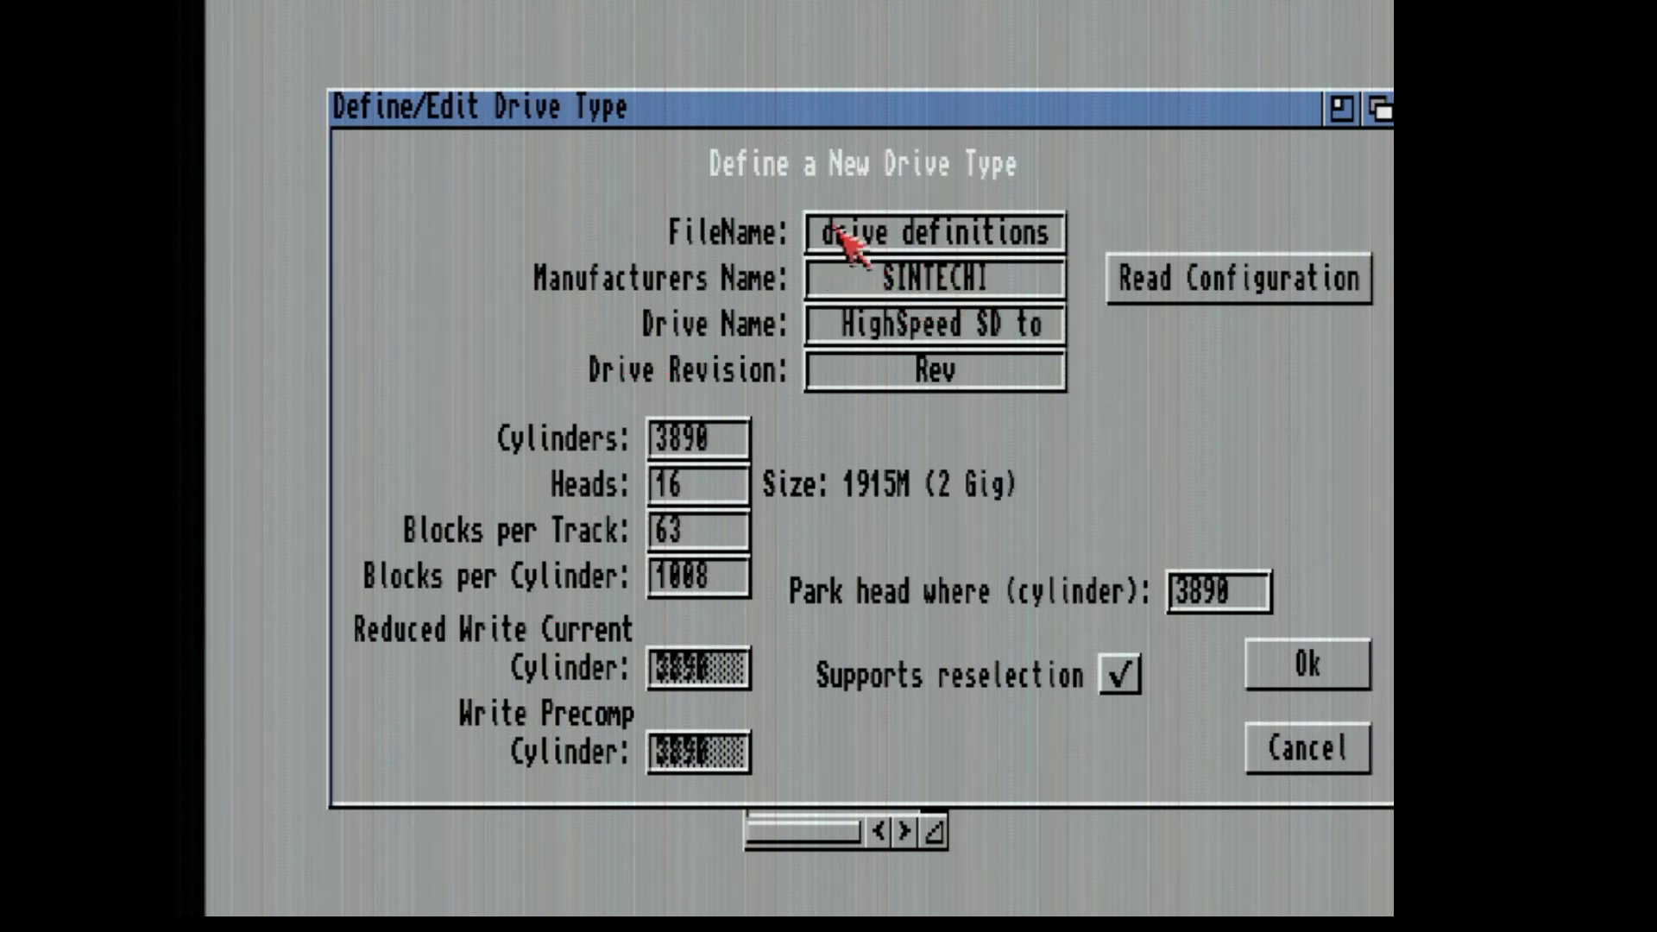
click(1342, 669)
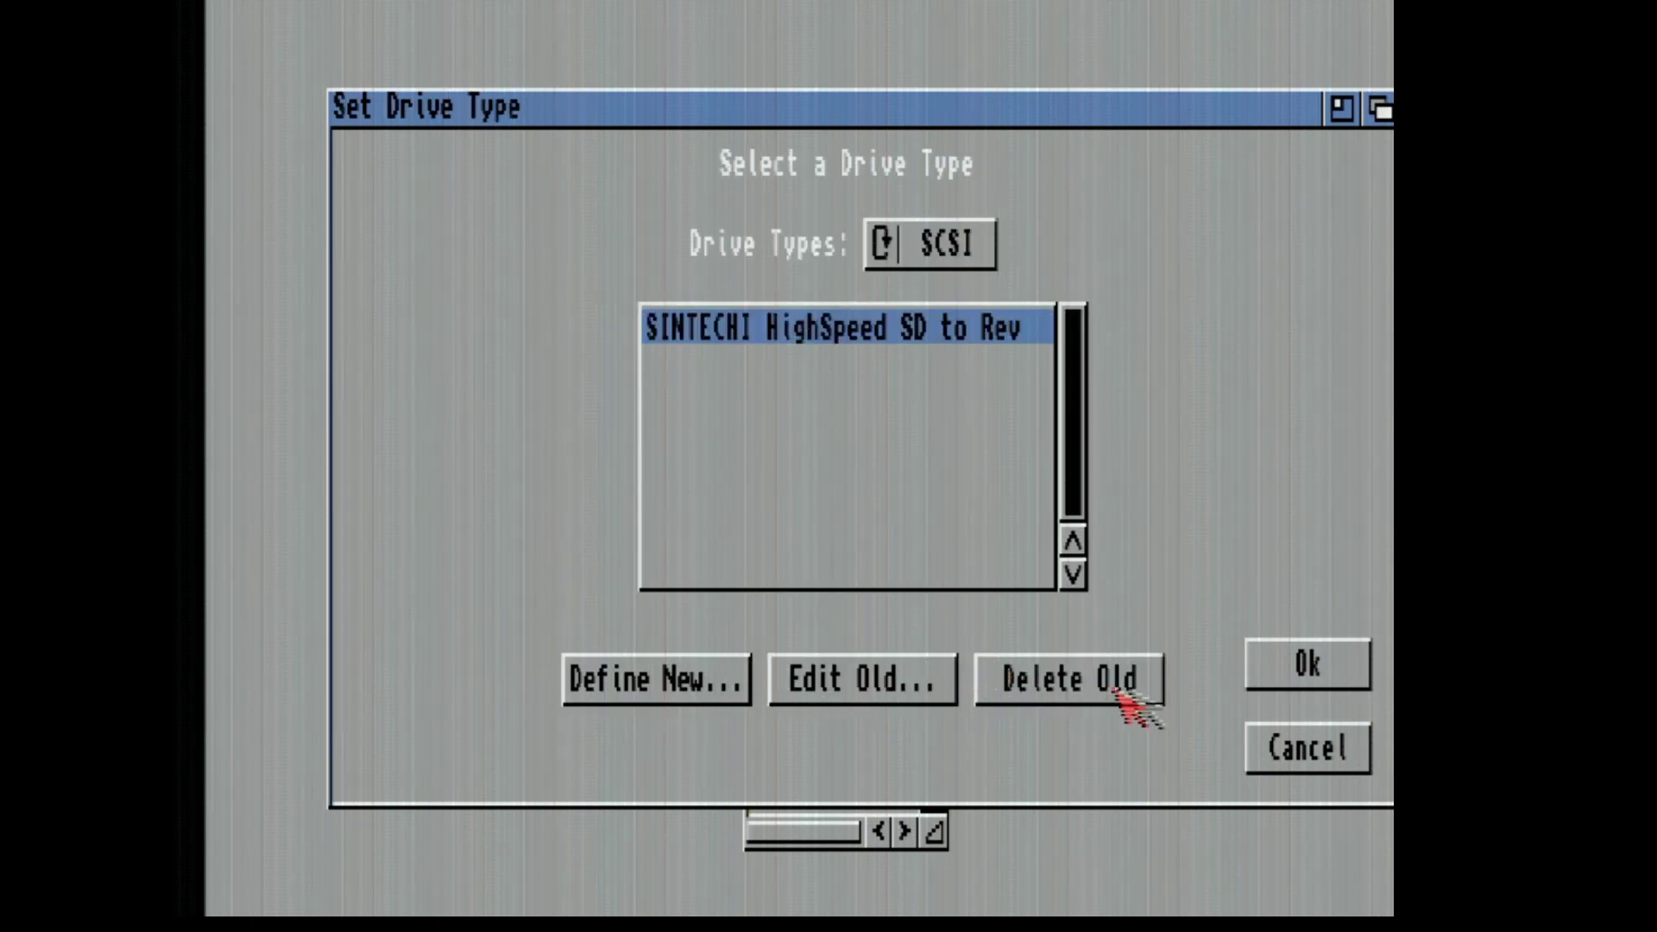
click(1335, 675)
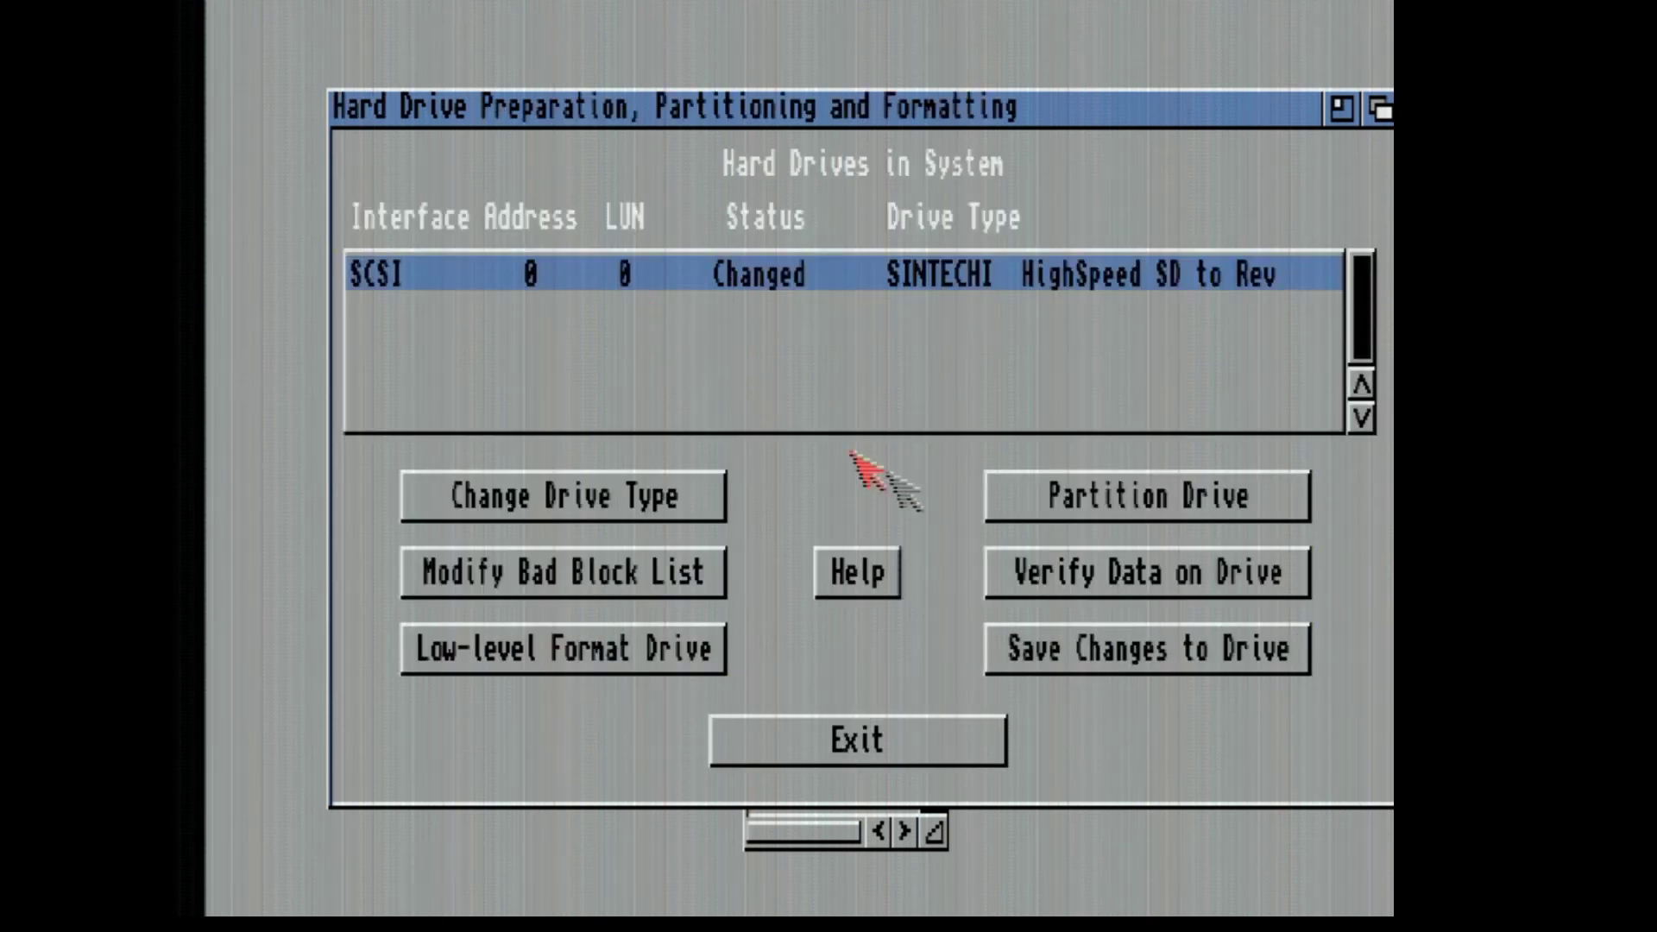
Delete SDH1, extend SDH0 over the whole 1914 Meg drive, rename it DH0, and enable Advanced Options.
click(1175, 516)
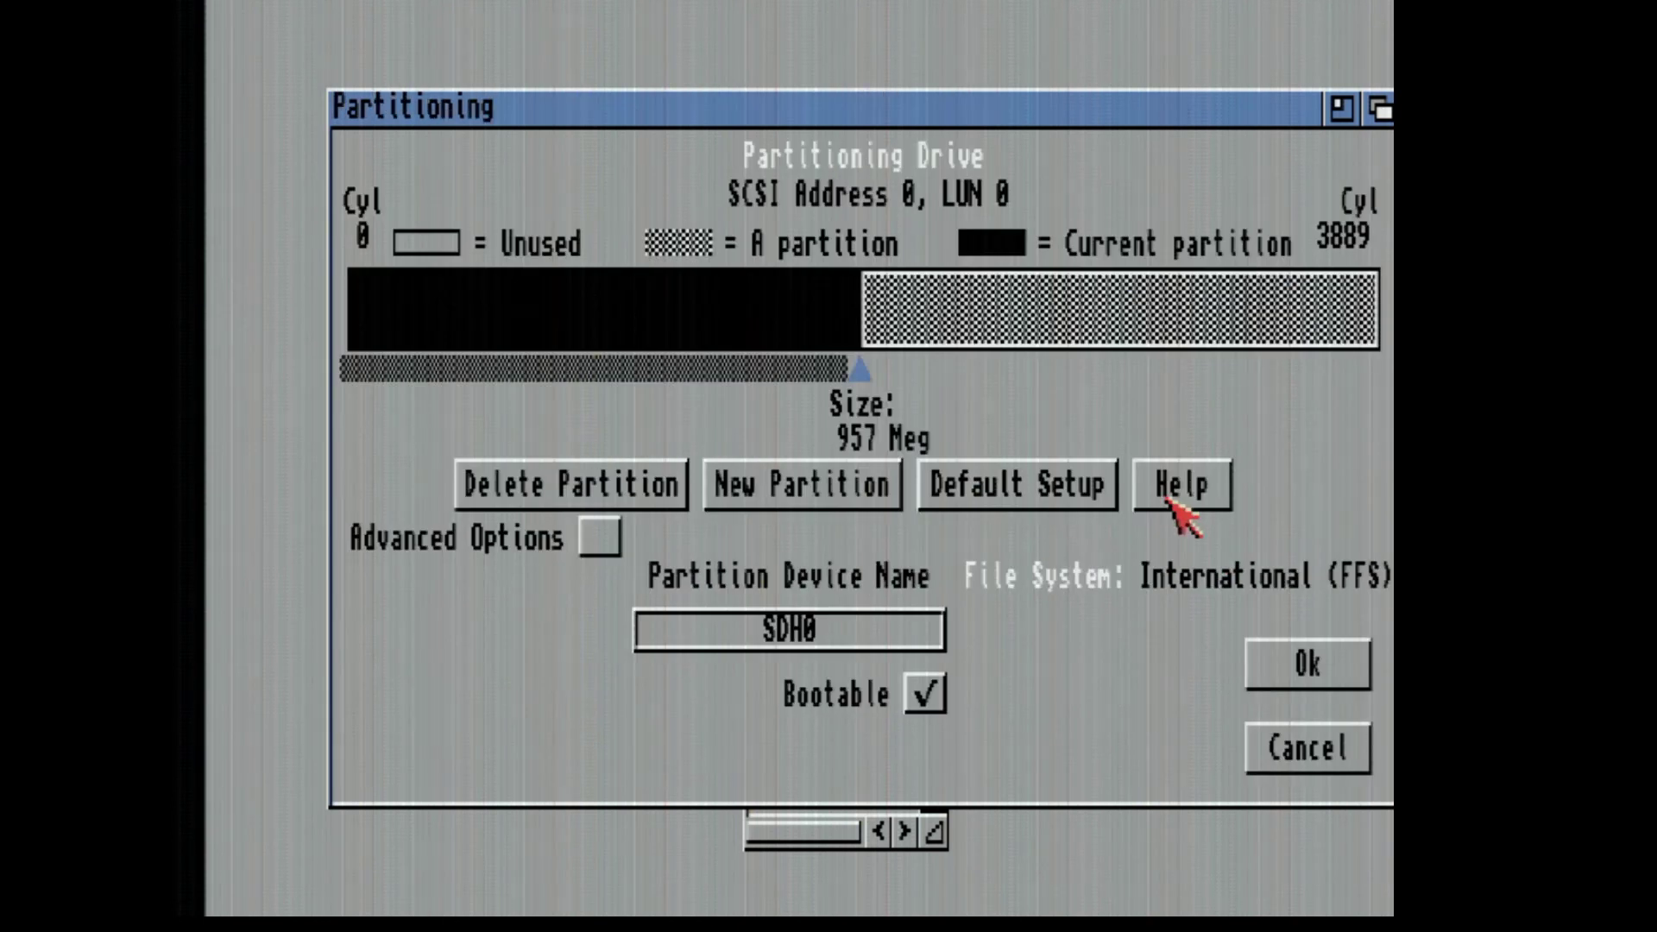
click(1031, 302)
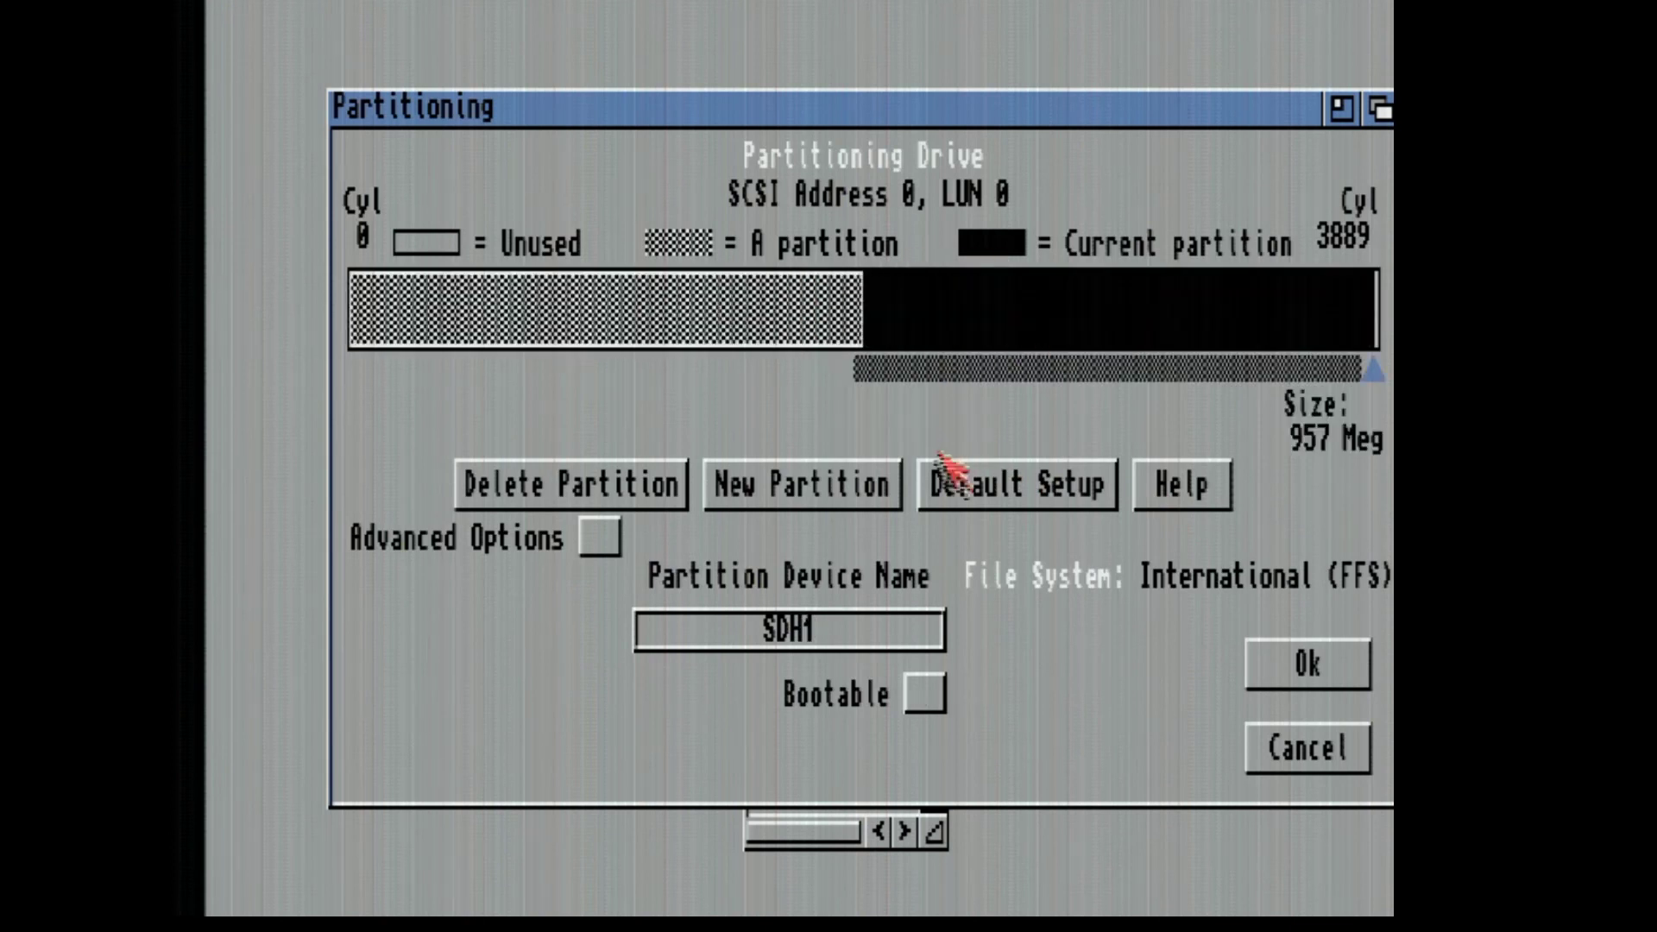
click(573, 504)
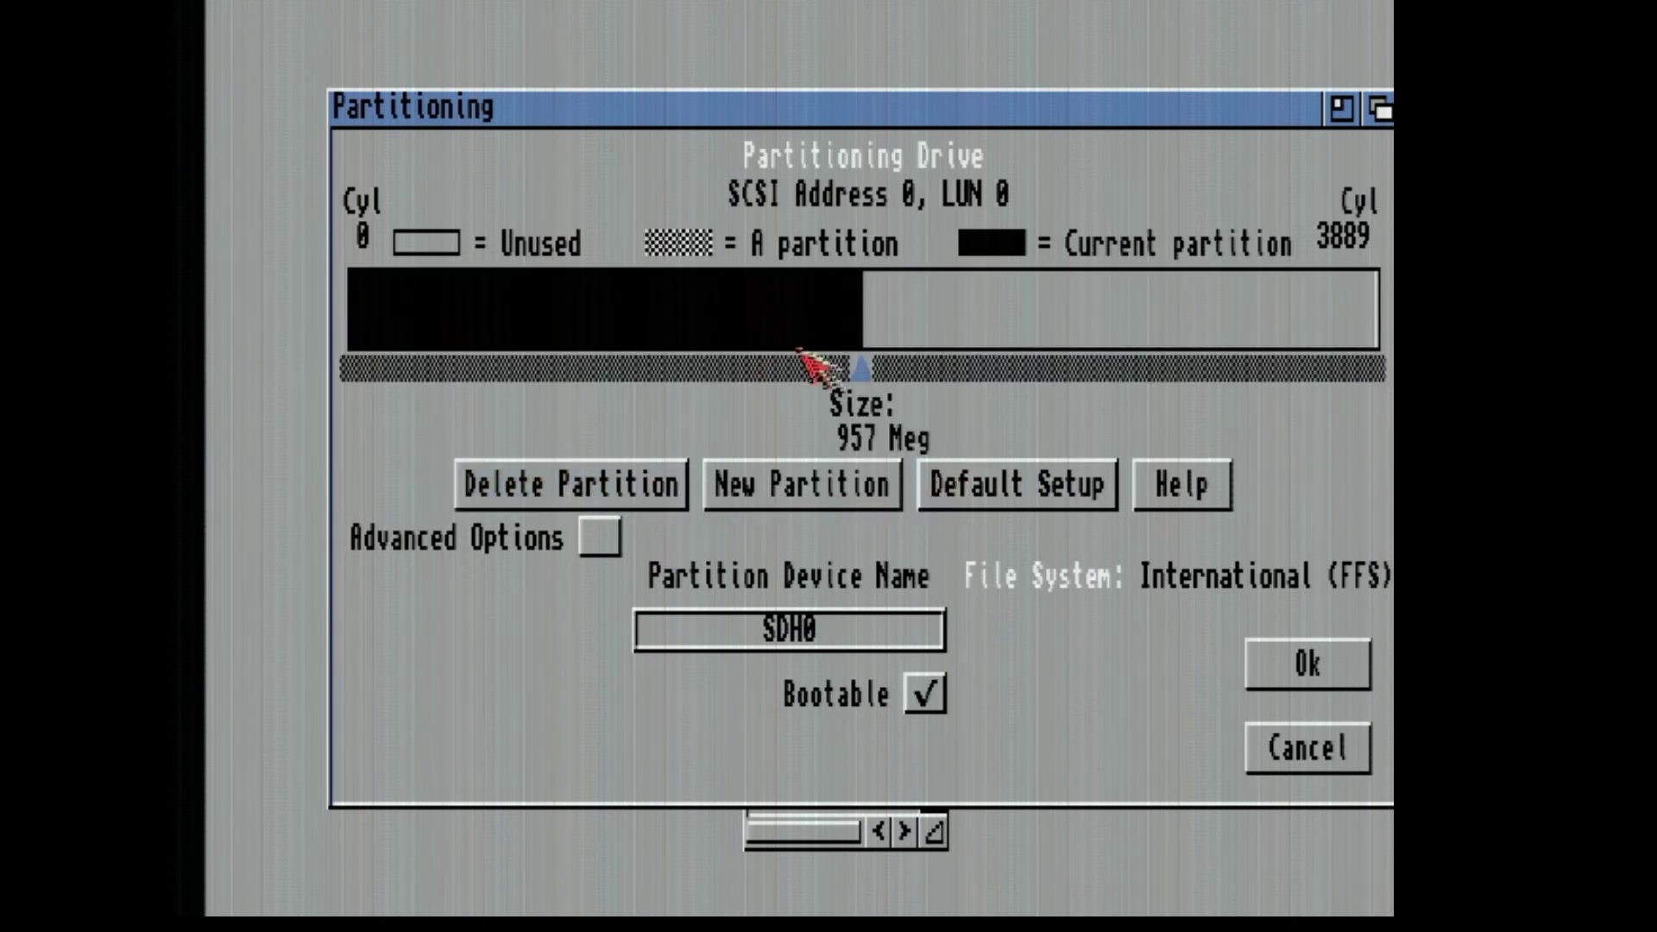
drag(863, 369, 1371, 369)
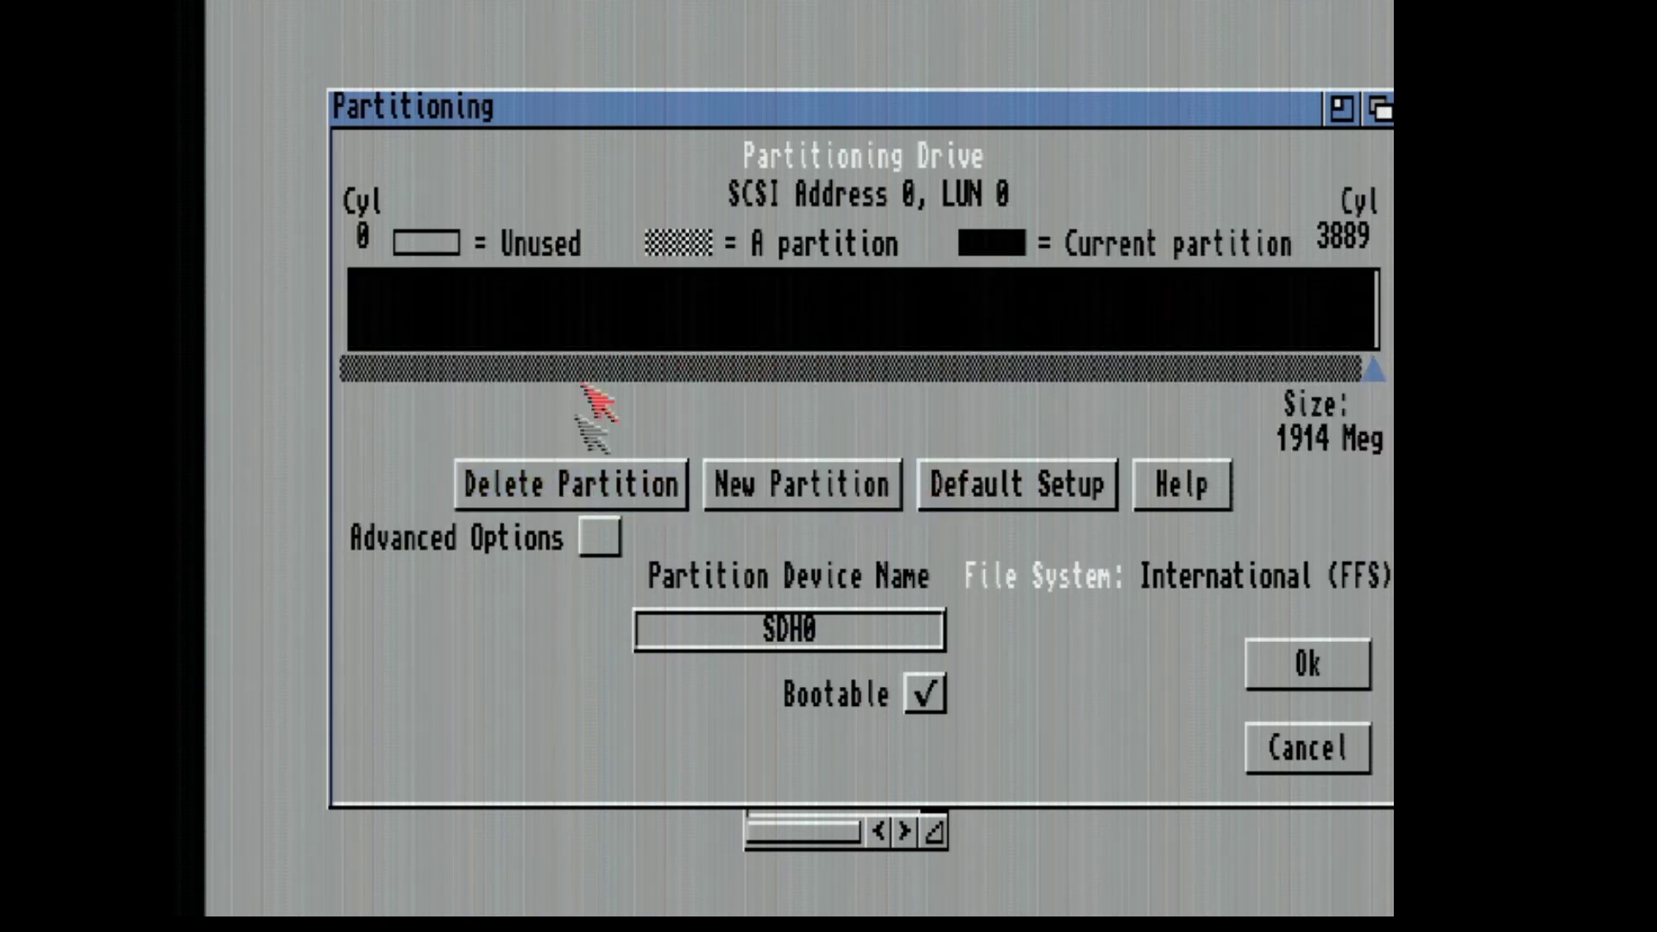
click(845, 645)
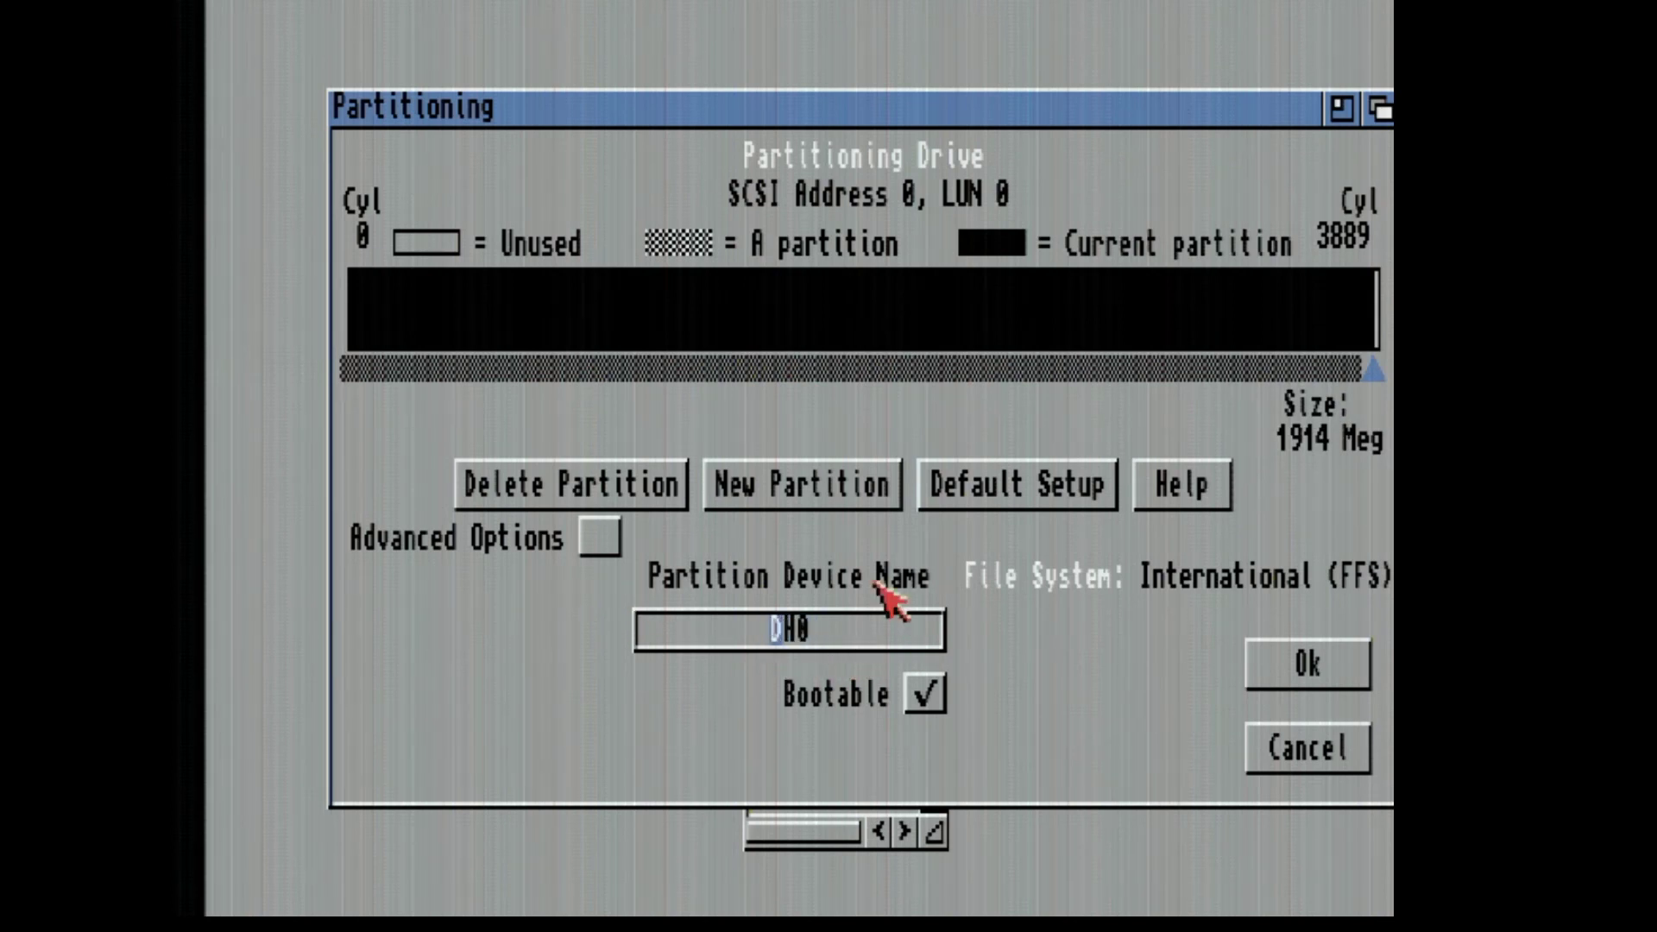
click(600, 539)
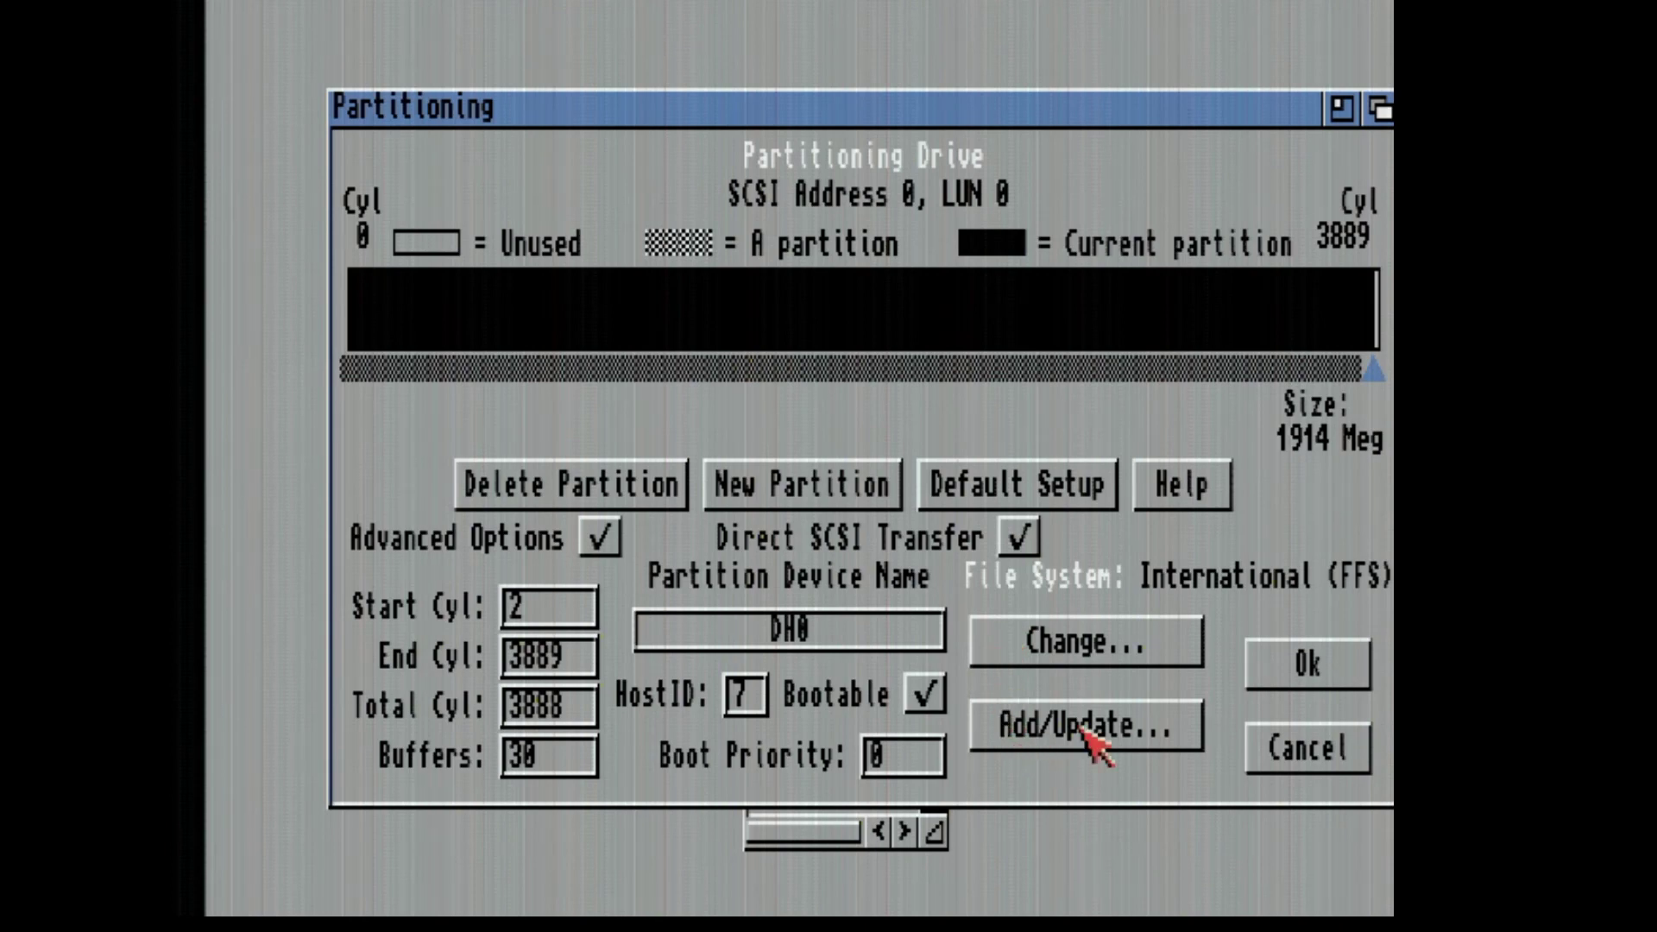
Turn off International Mode and set the file system block size to 4096 for DH0.
click(1090, 647)
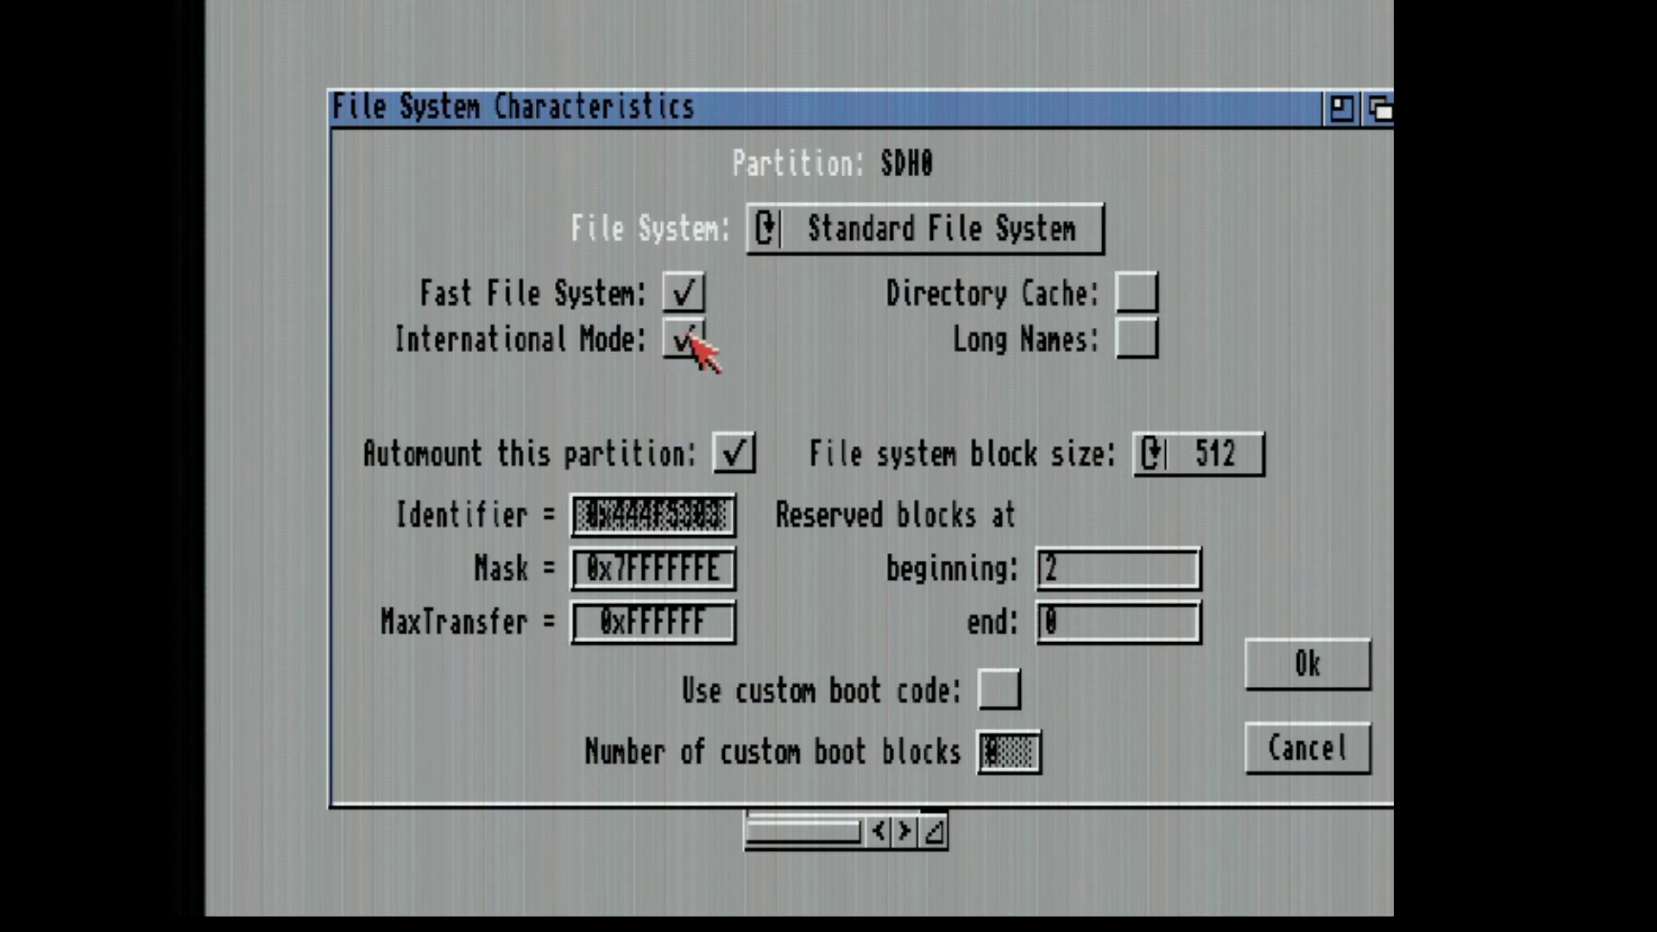
click(1175, 457)
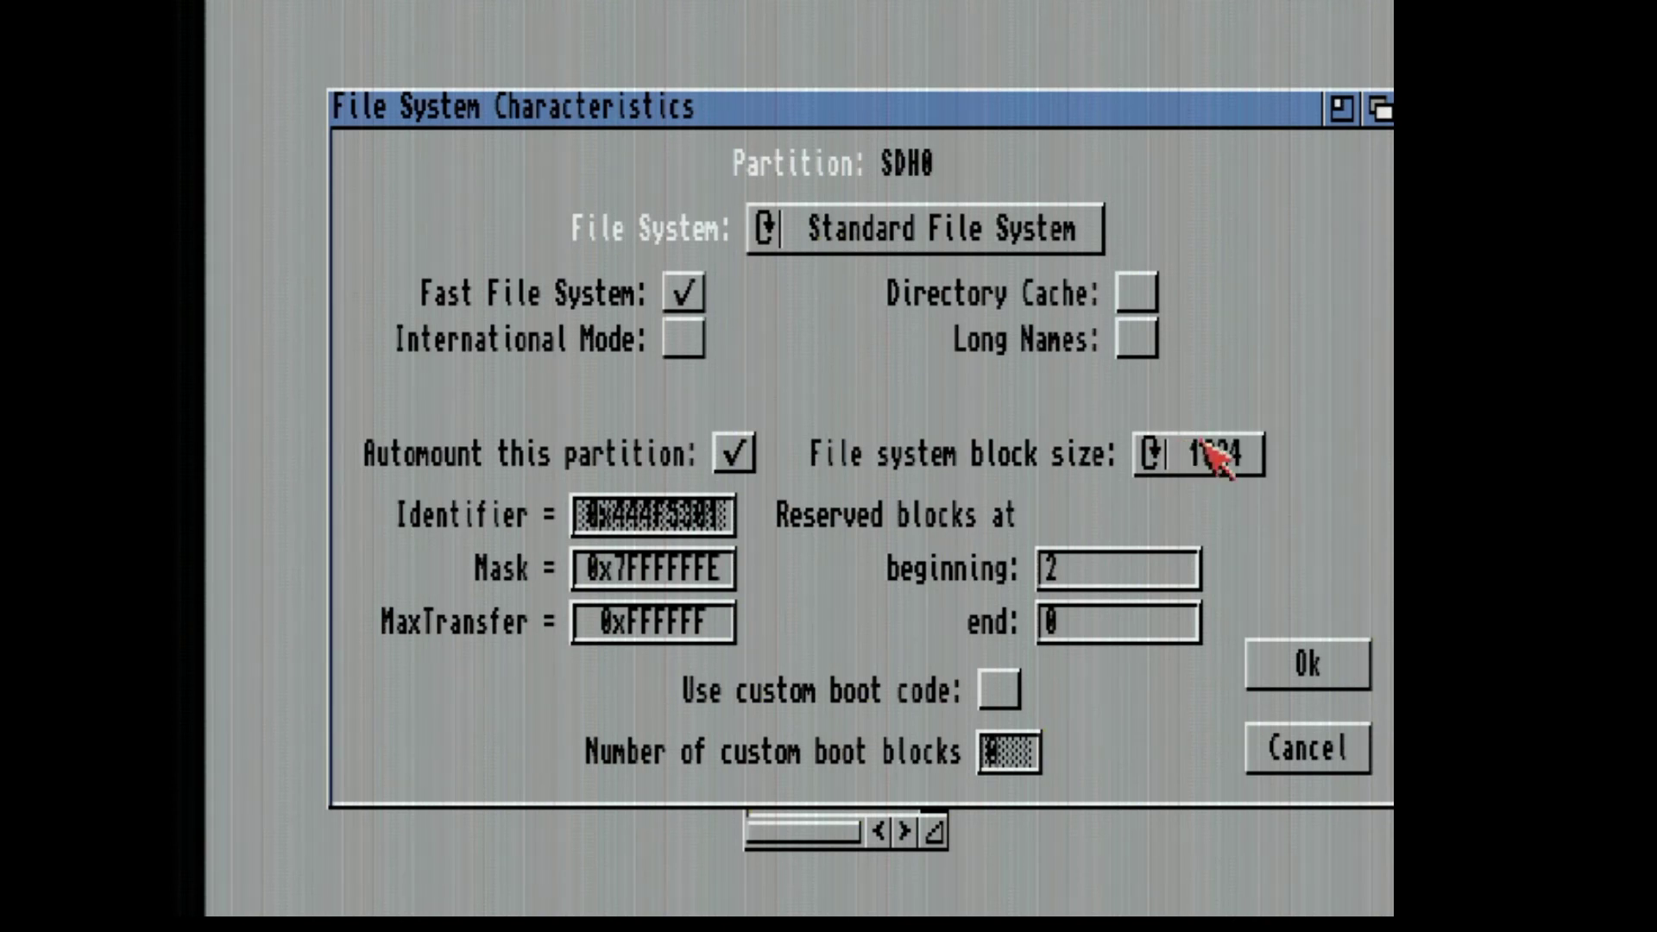
click(1207, 444)
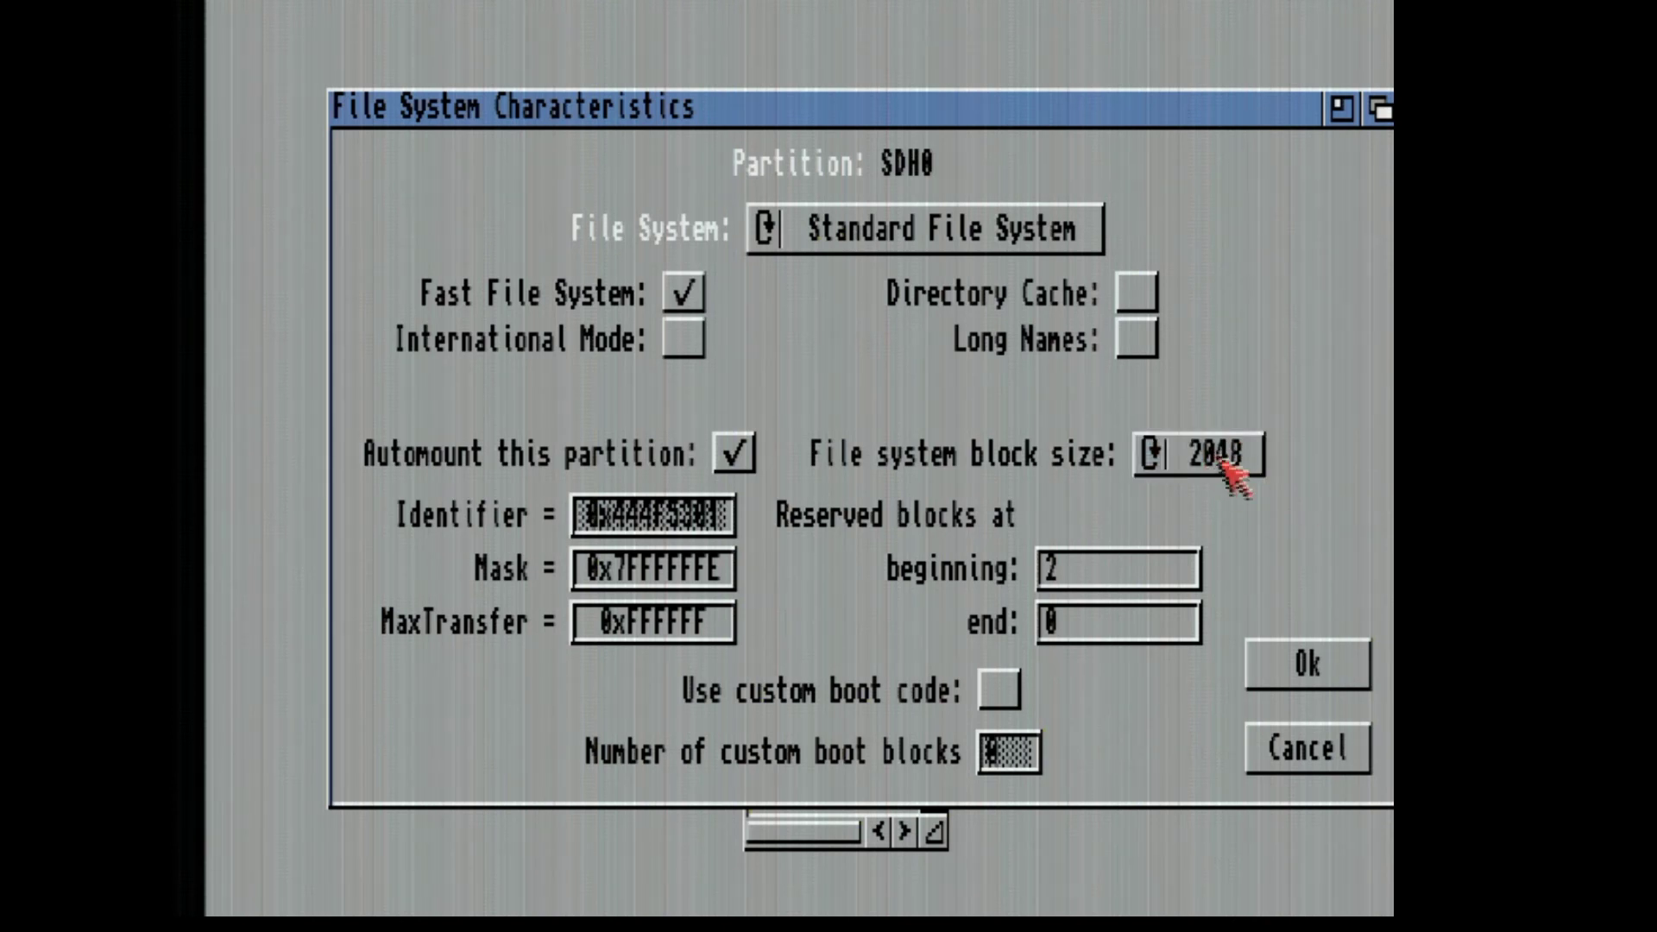
click(1204, 457)
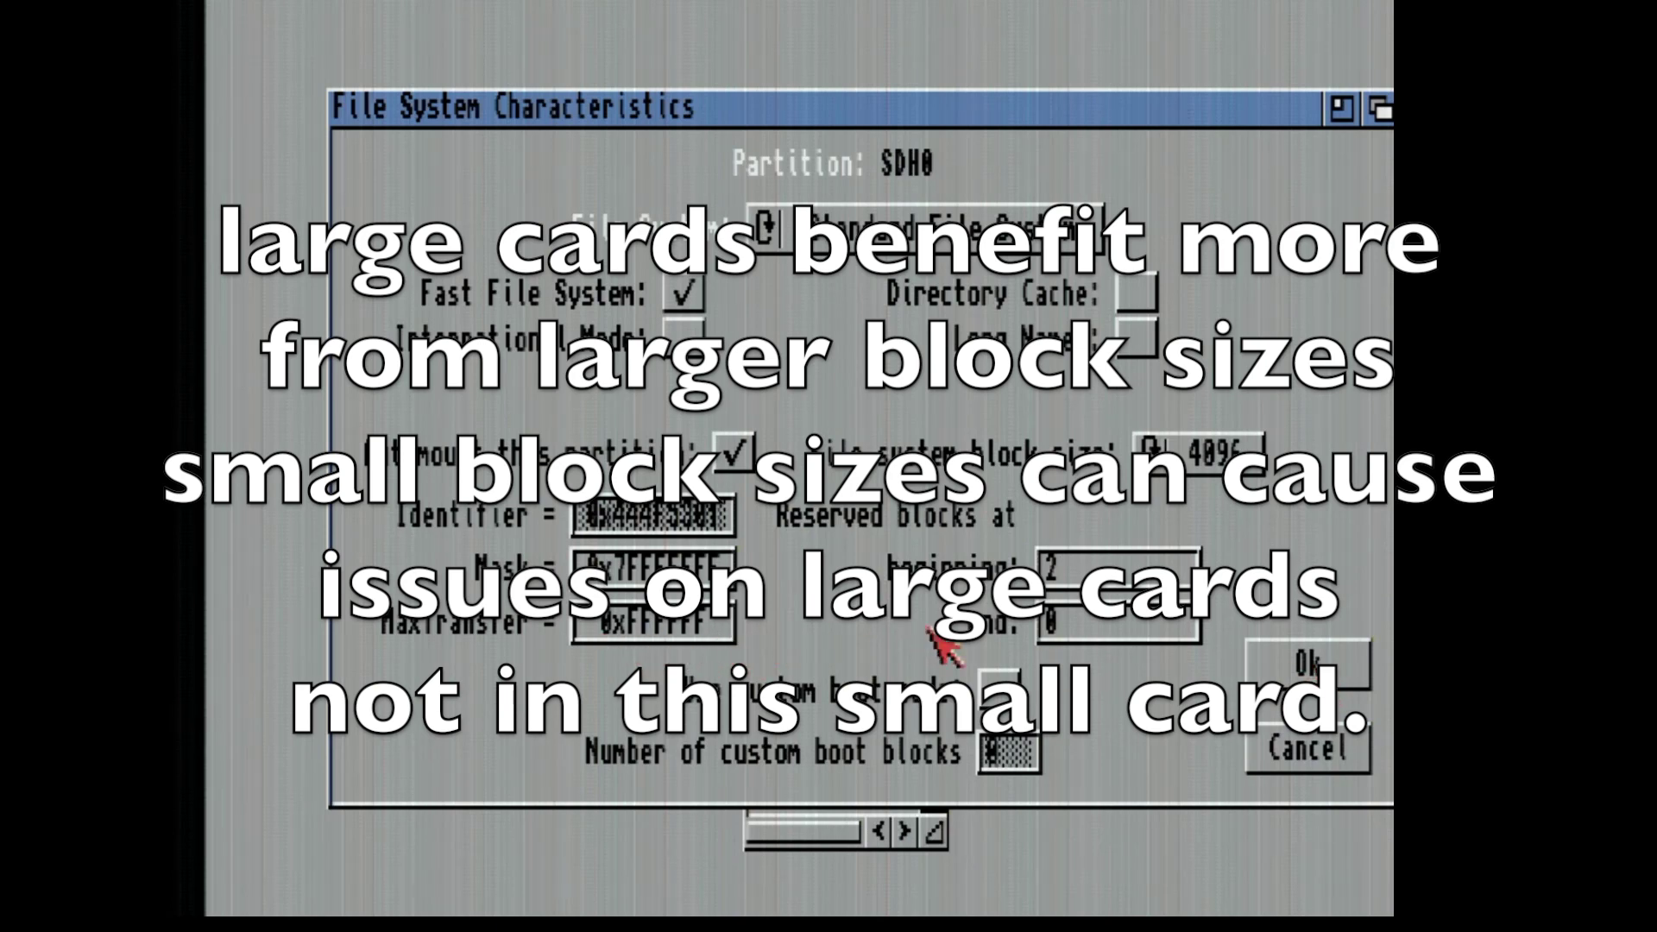
click(1310, 666)
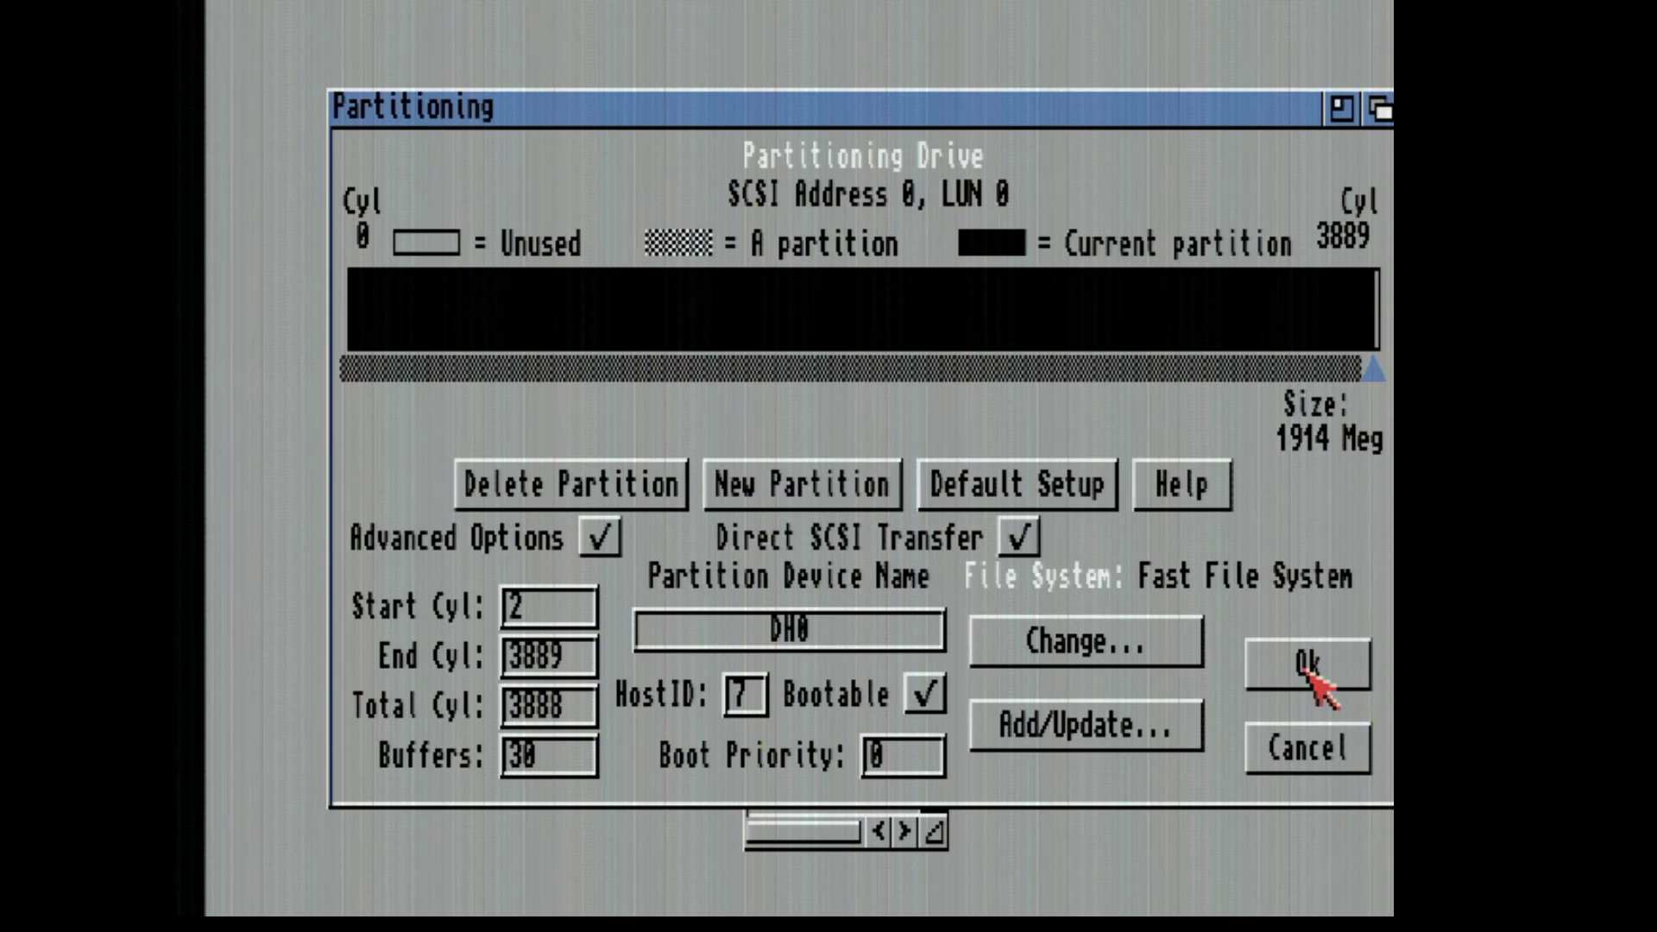
Check the stored file system versions without changes and accept the partition layout.
click(1140, 734)
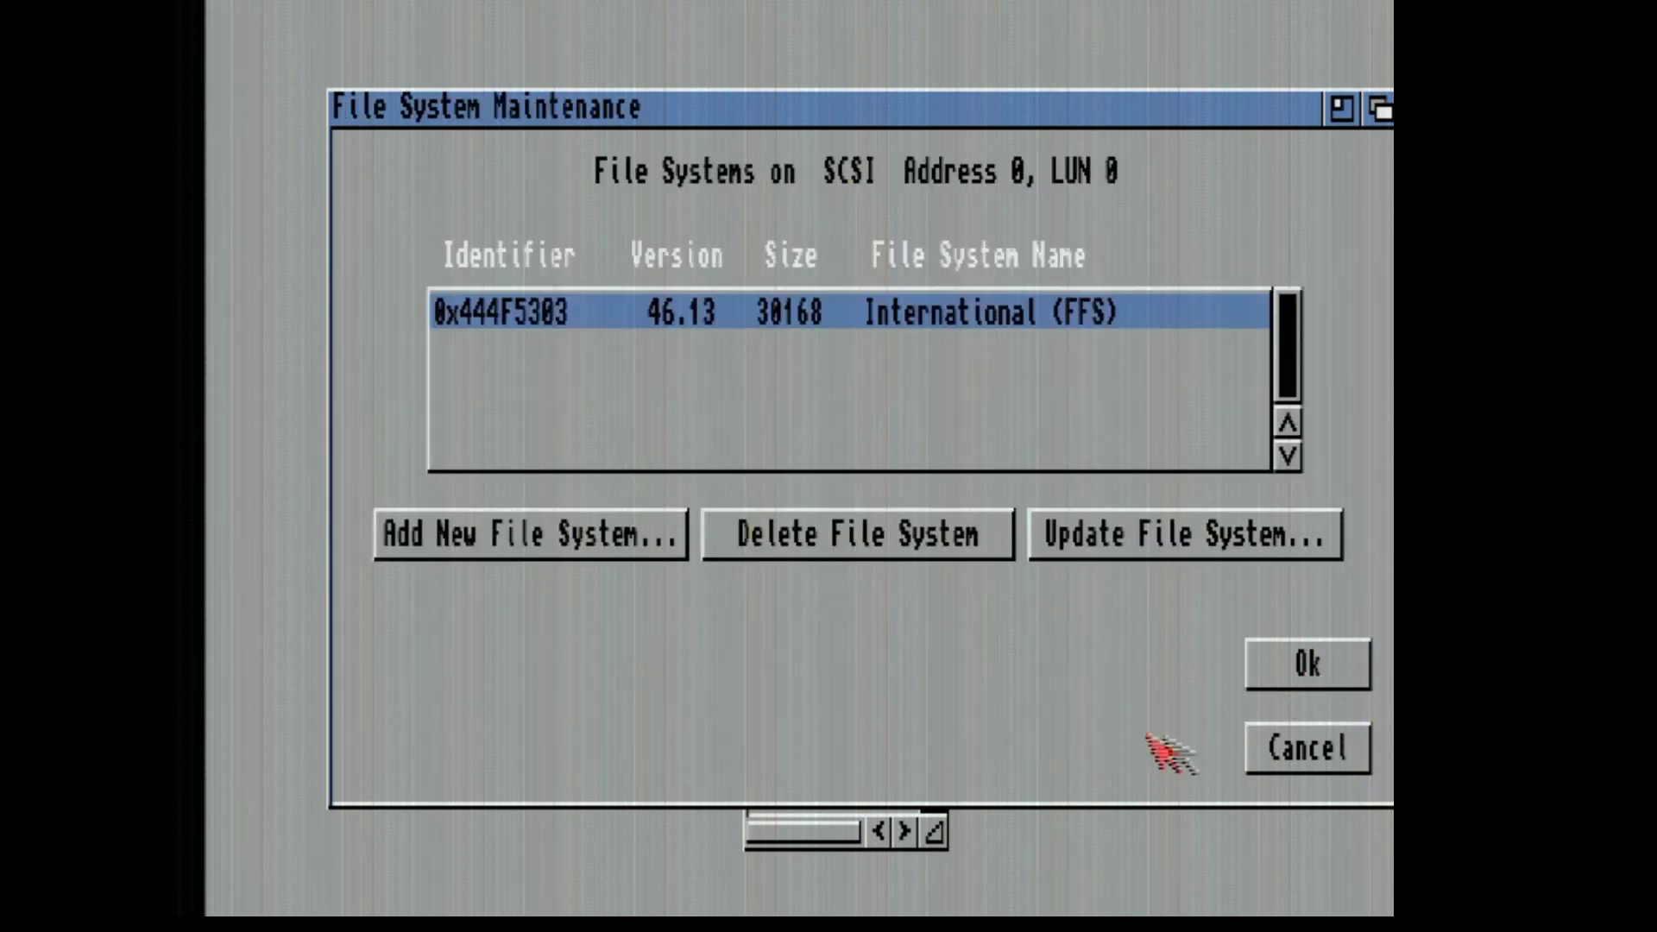
click(1319, 751)
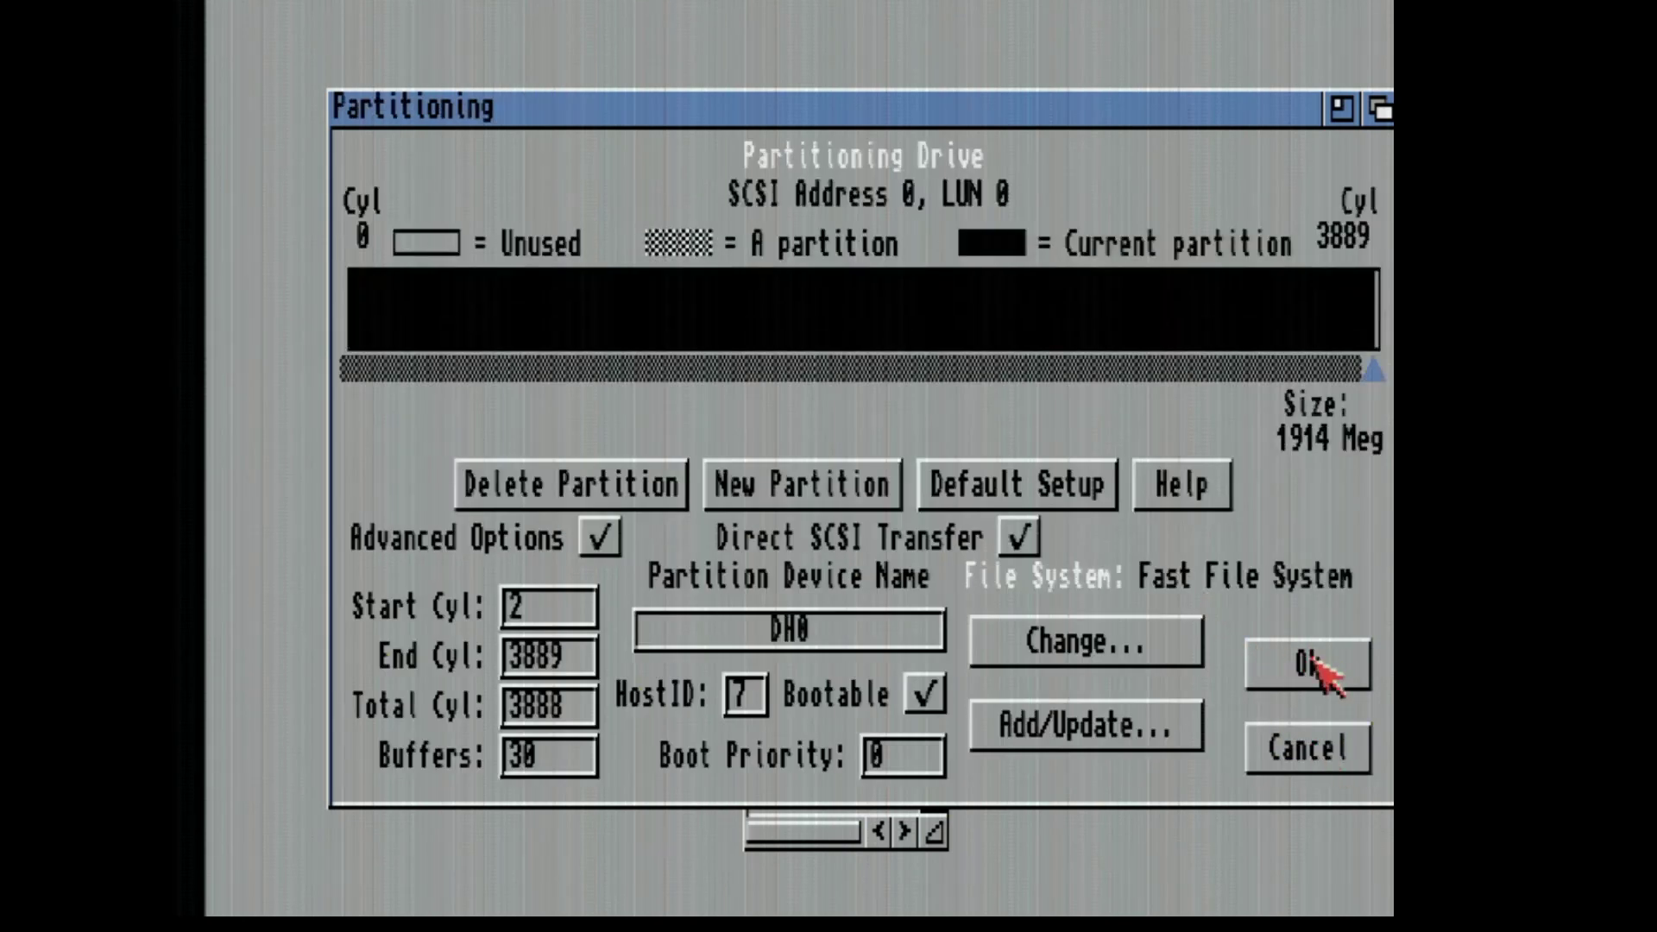
click(1176, 724)
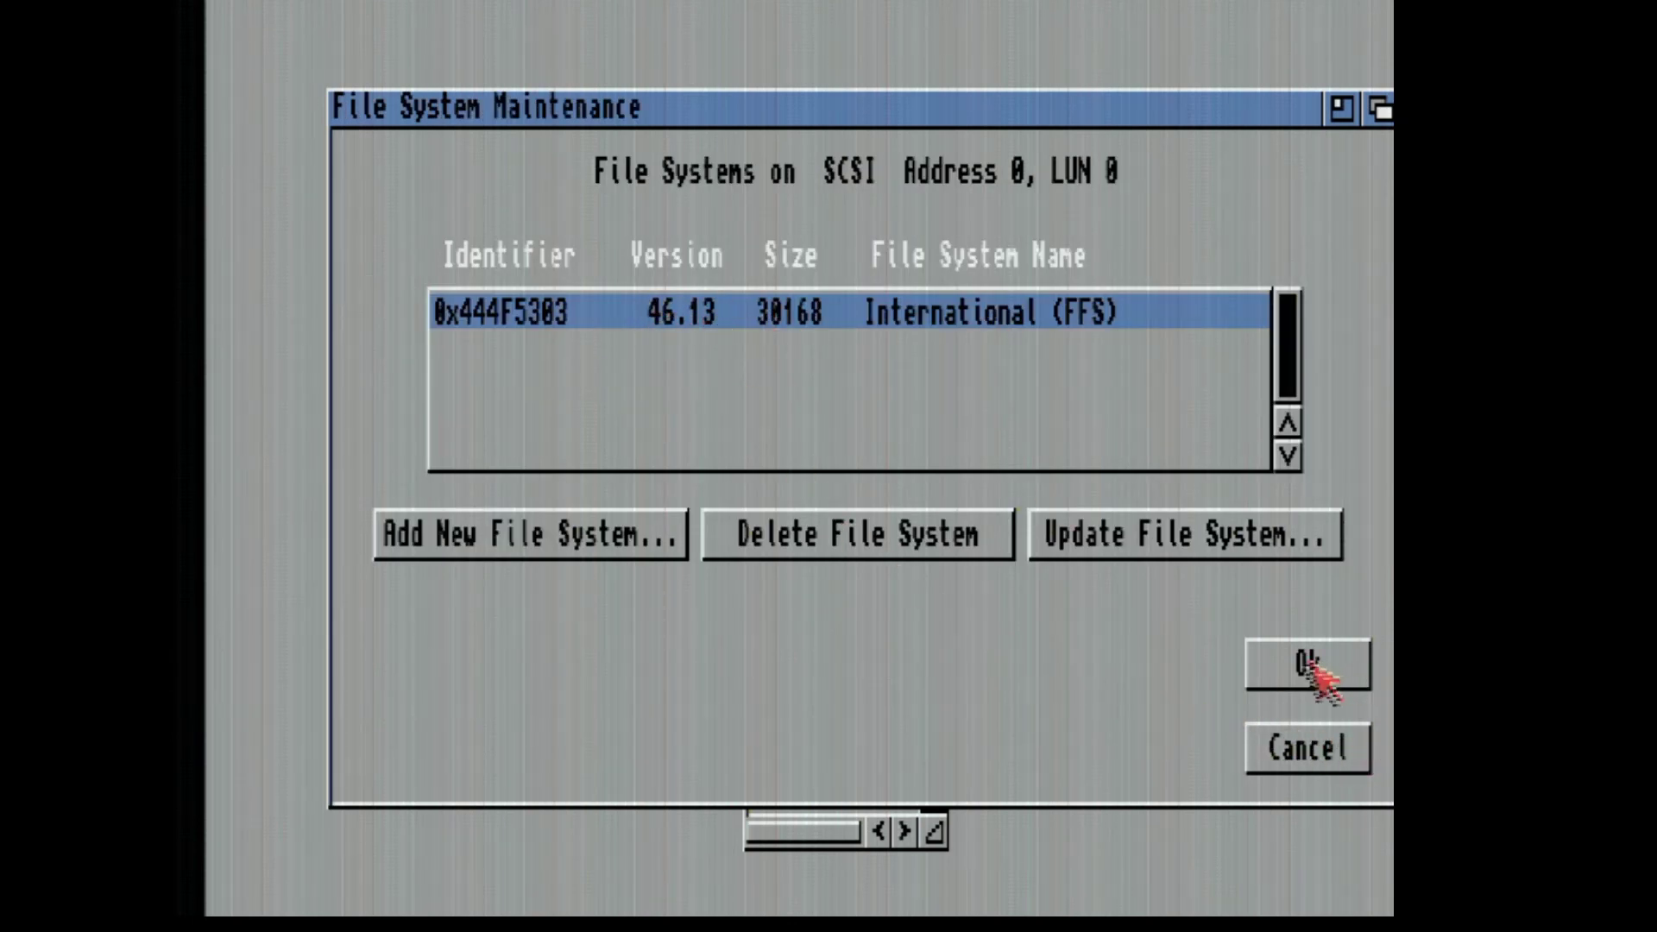
click(1320, 748)
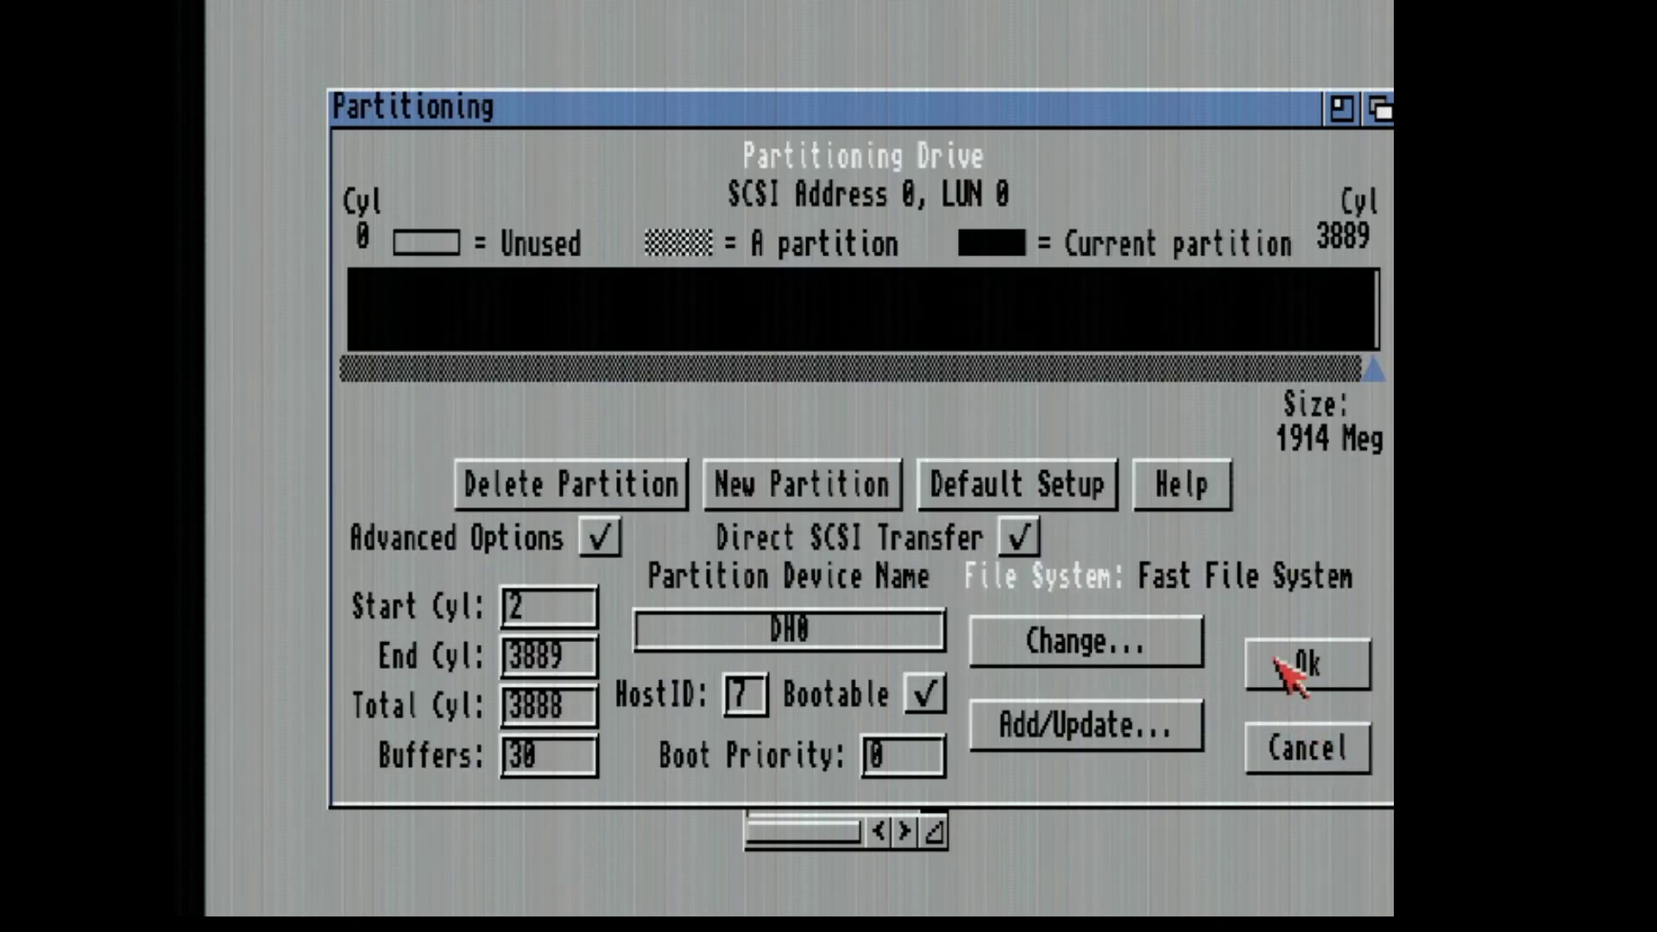
click(1290, 666)
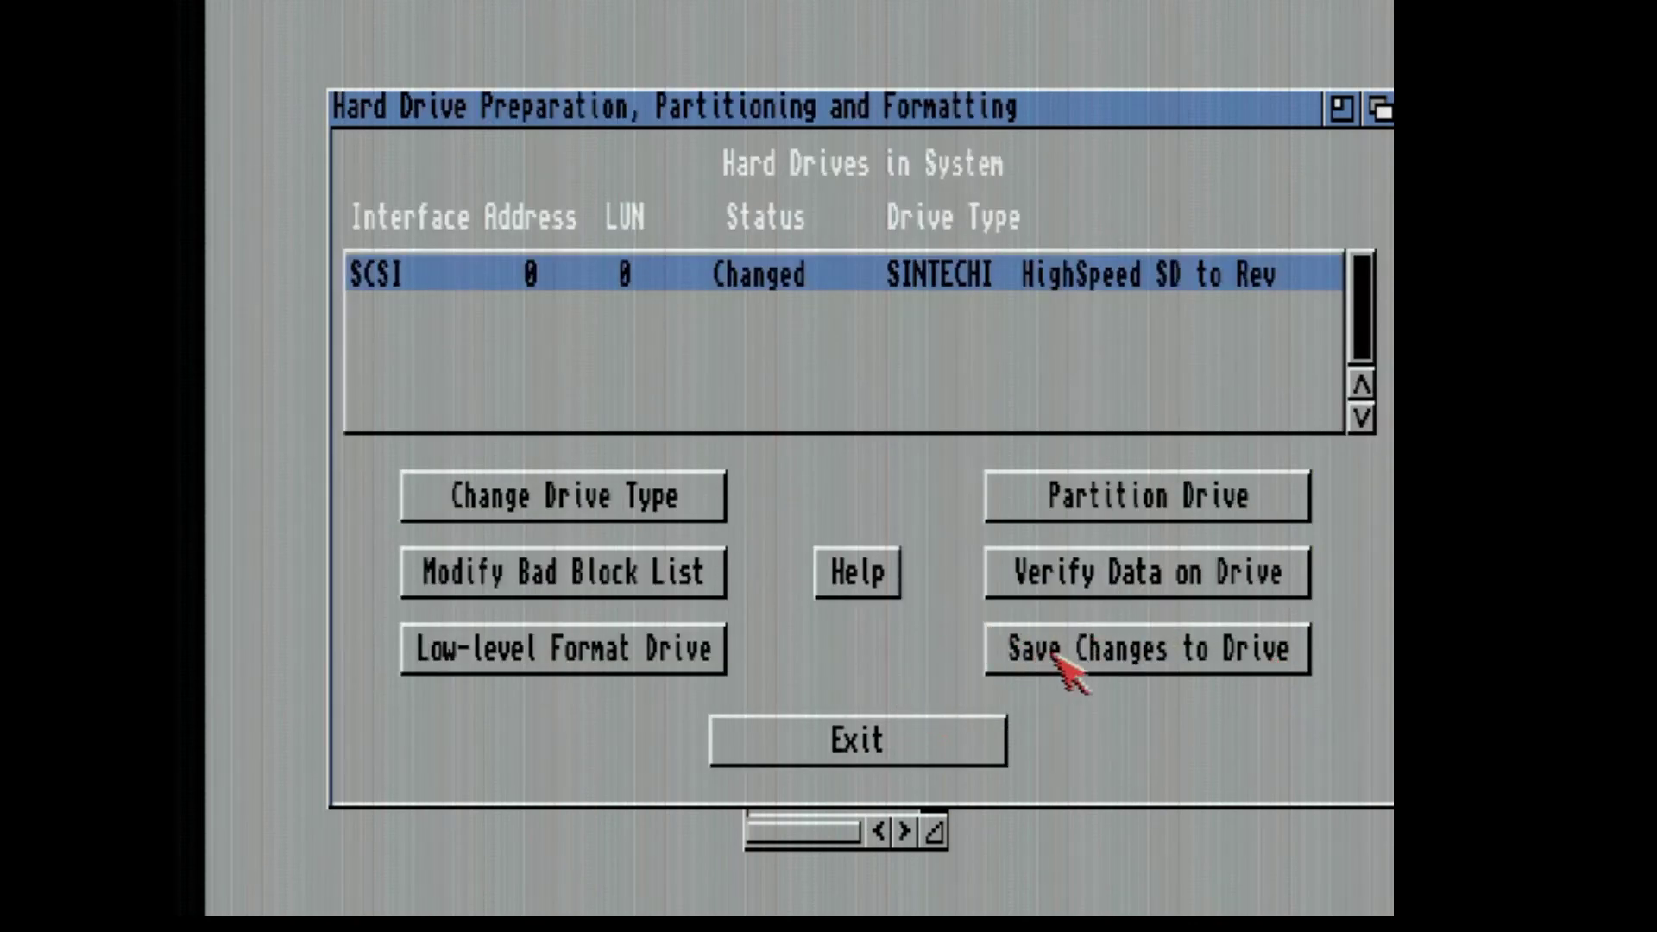
Save the drive changes, exit HDToolBox, and quick-format DH0 without a trashcan.
click(1057, 655)
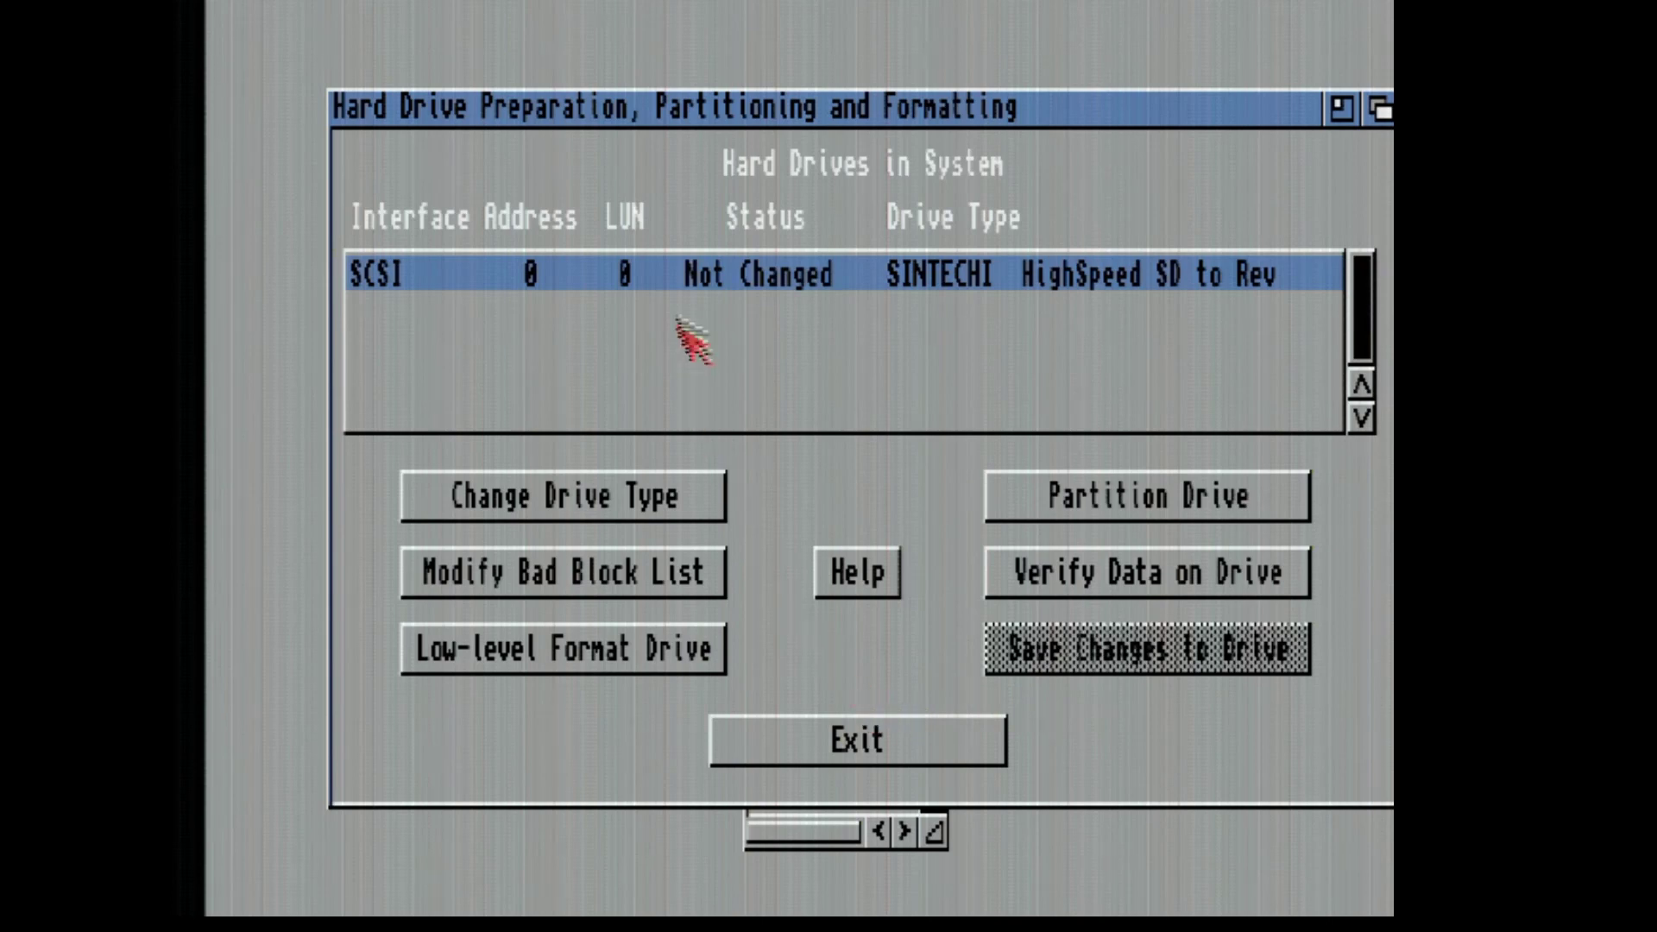
click(835, 738)
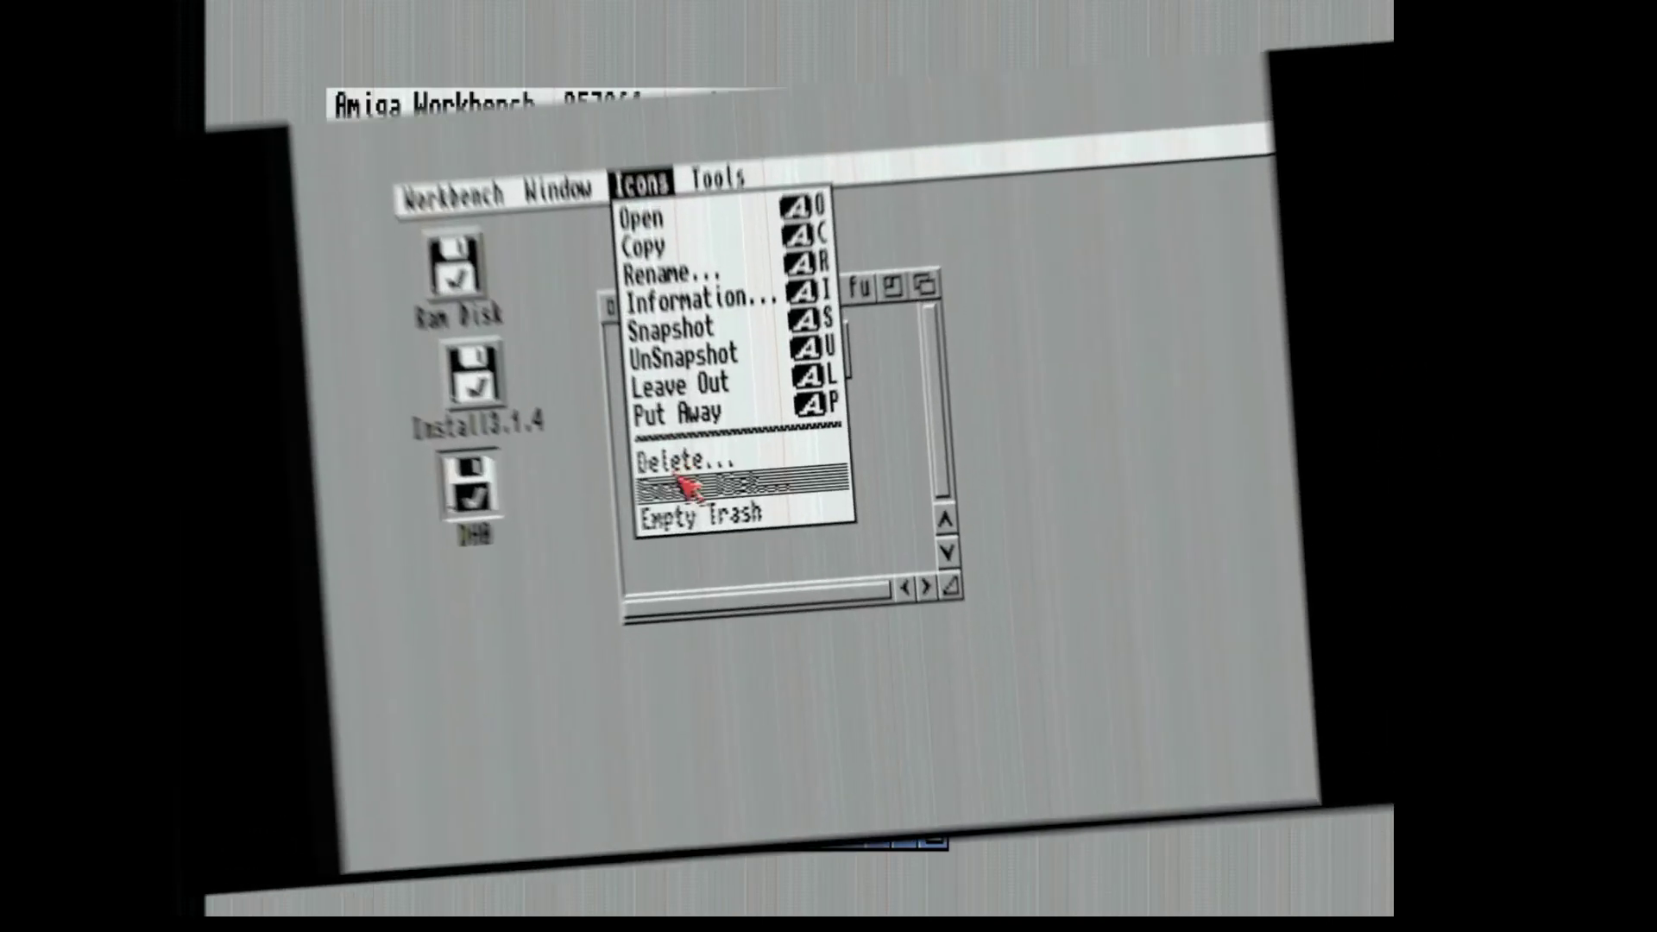
right_click(686, 486)
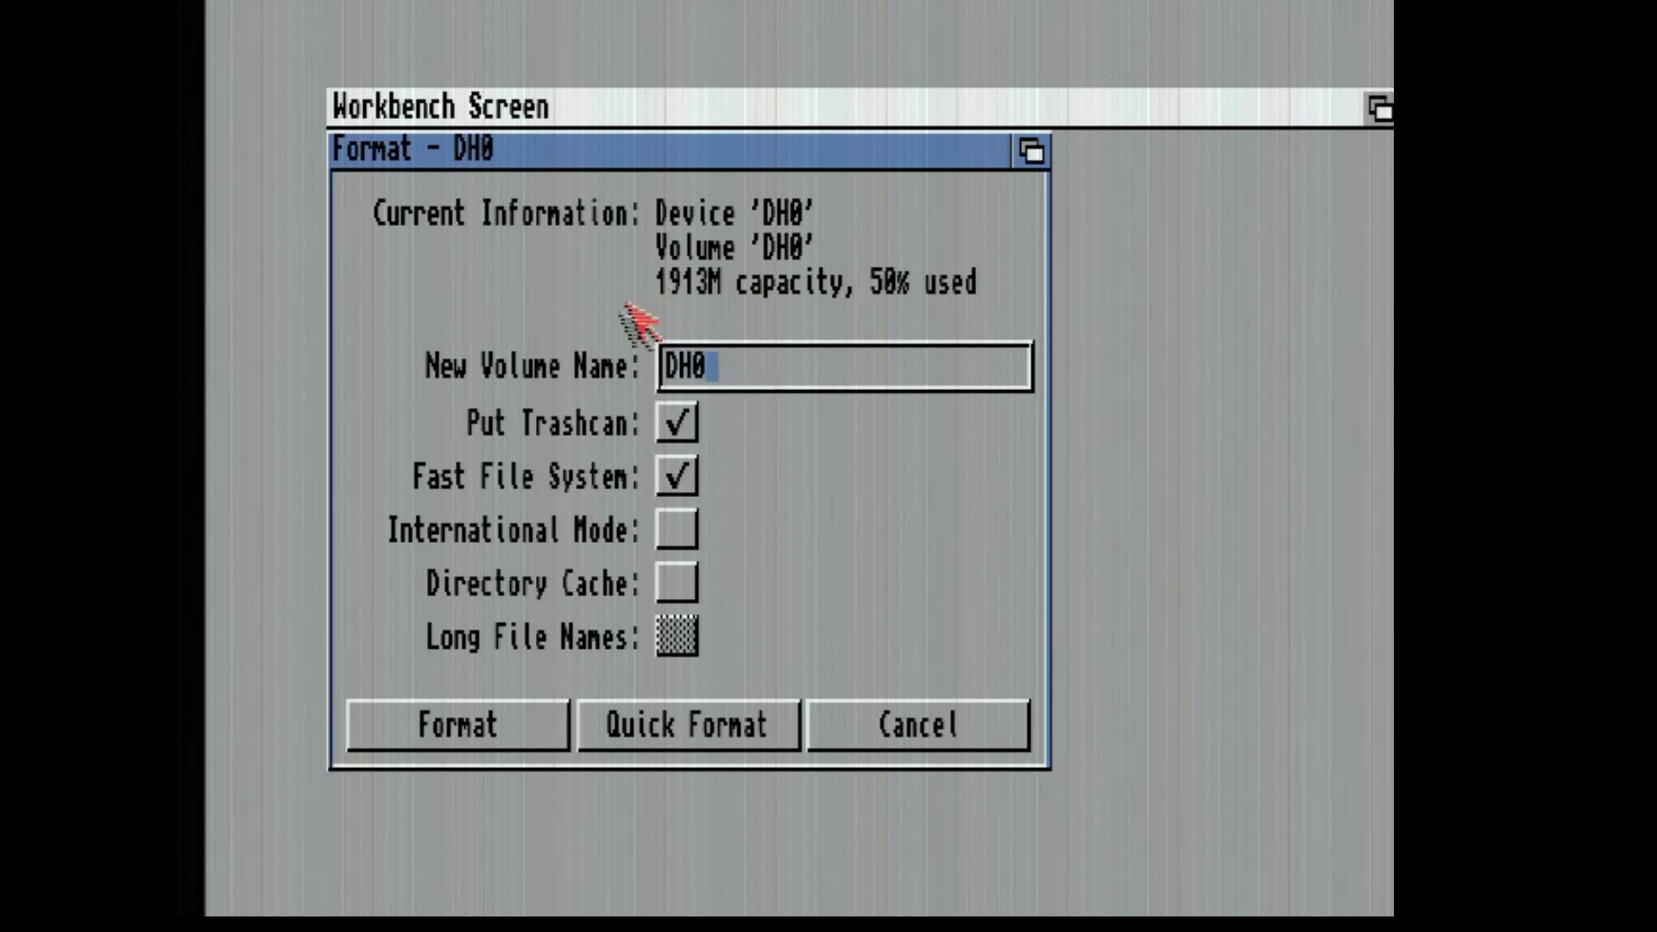
click(674, 421)
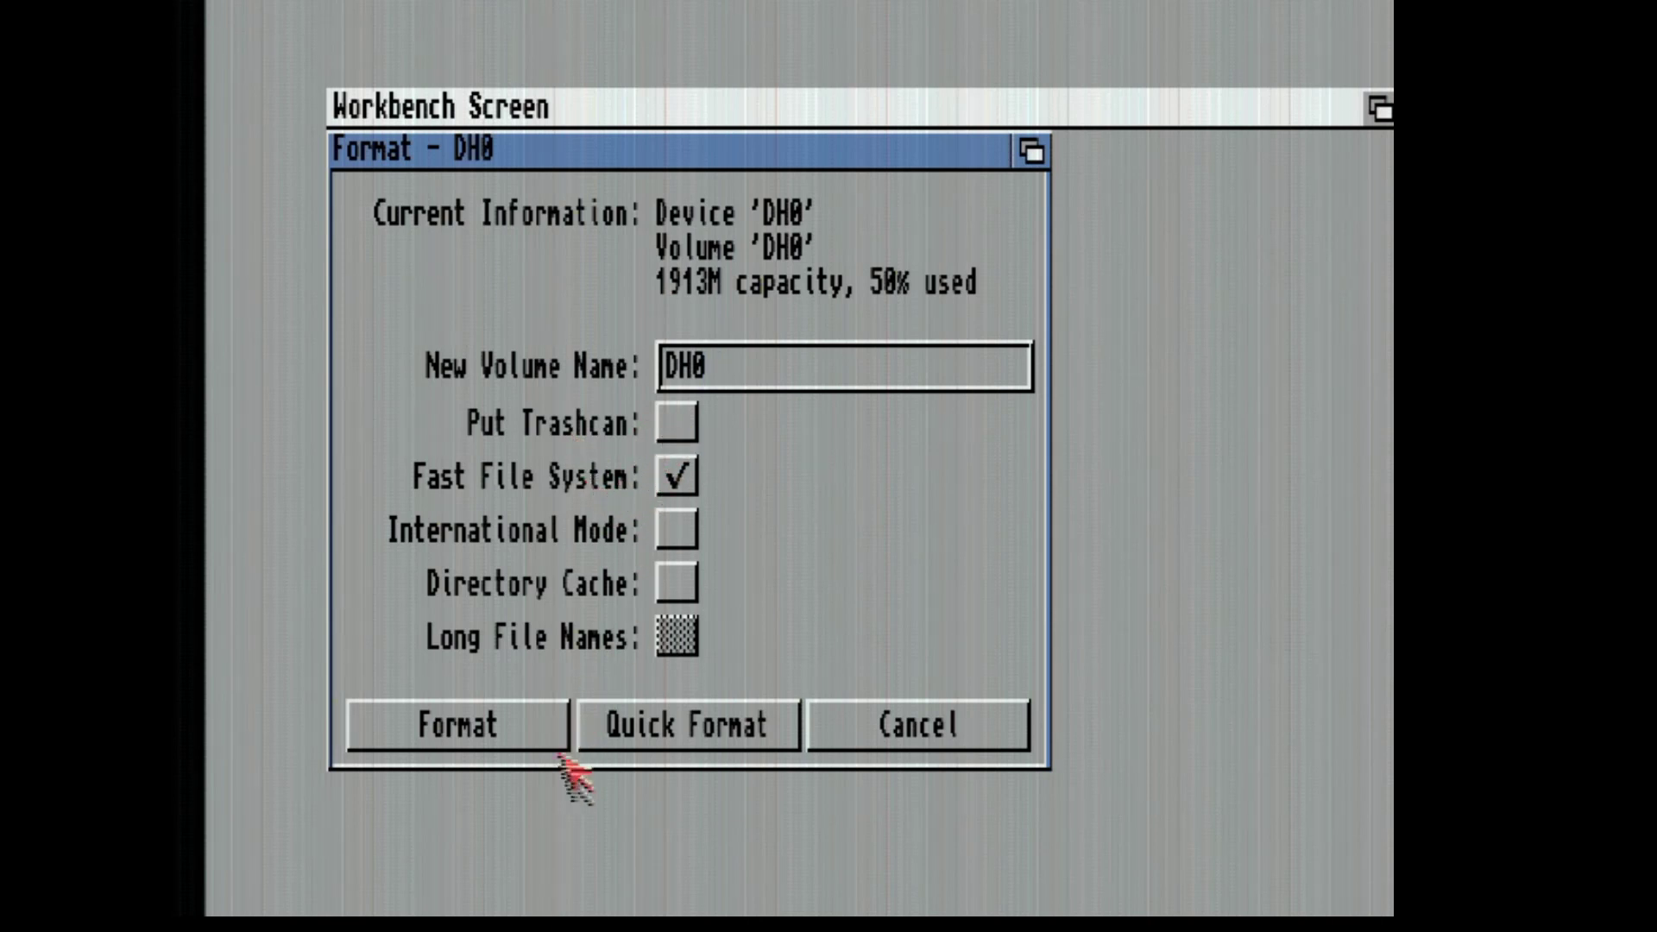
click(701, 745)
click(395, 445)
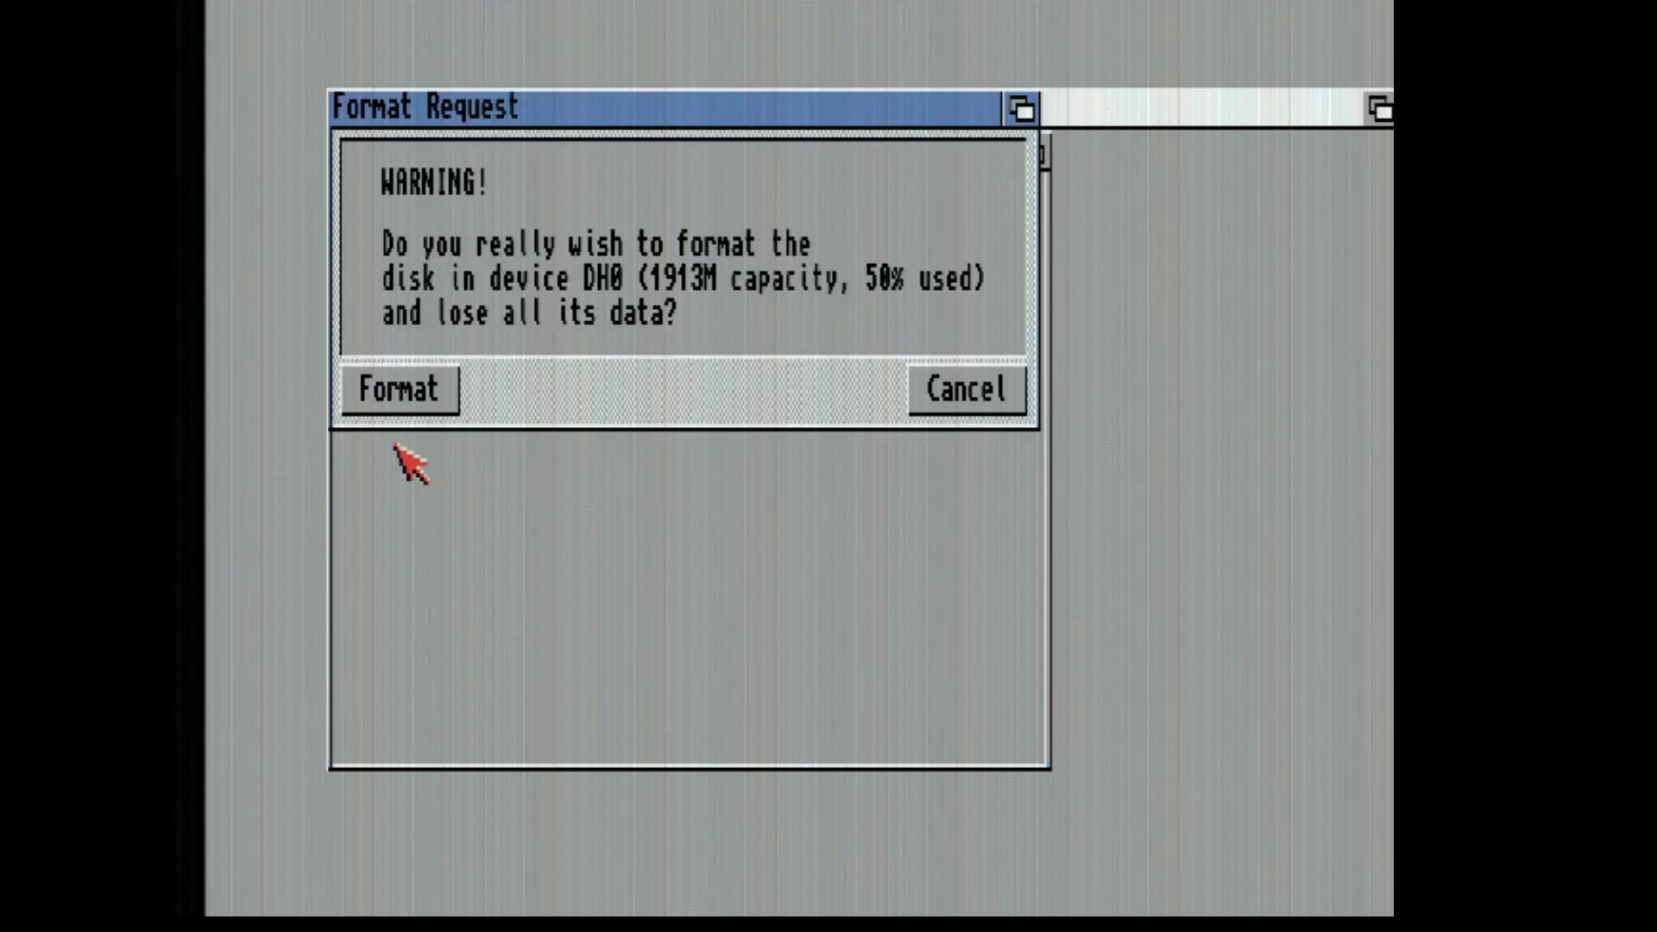
click(396, 373)
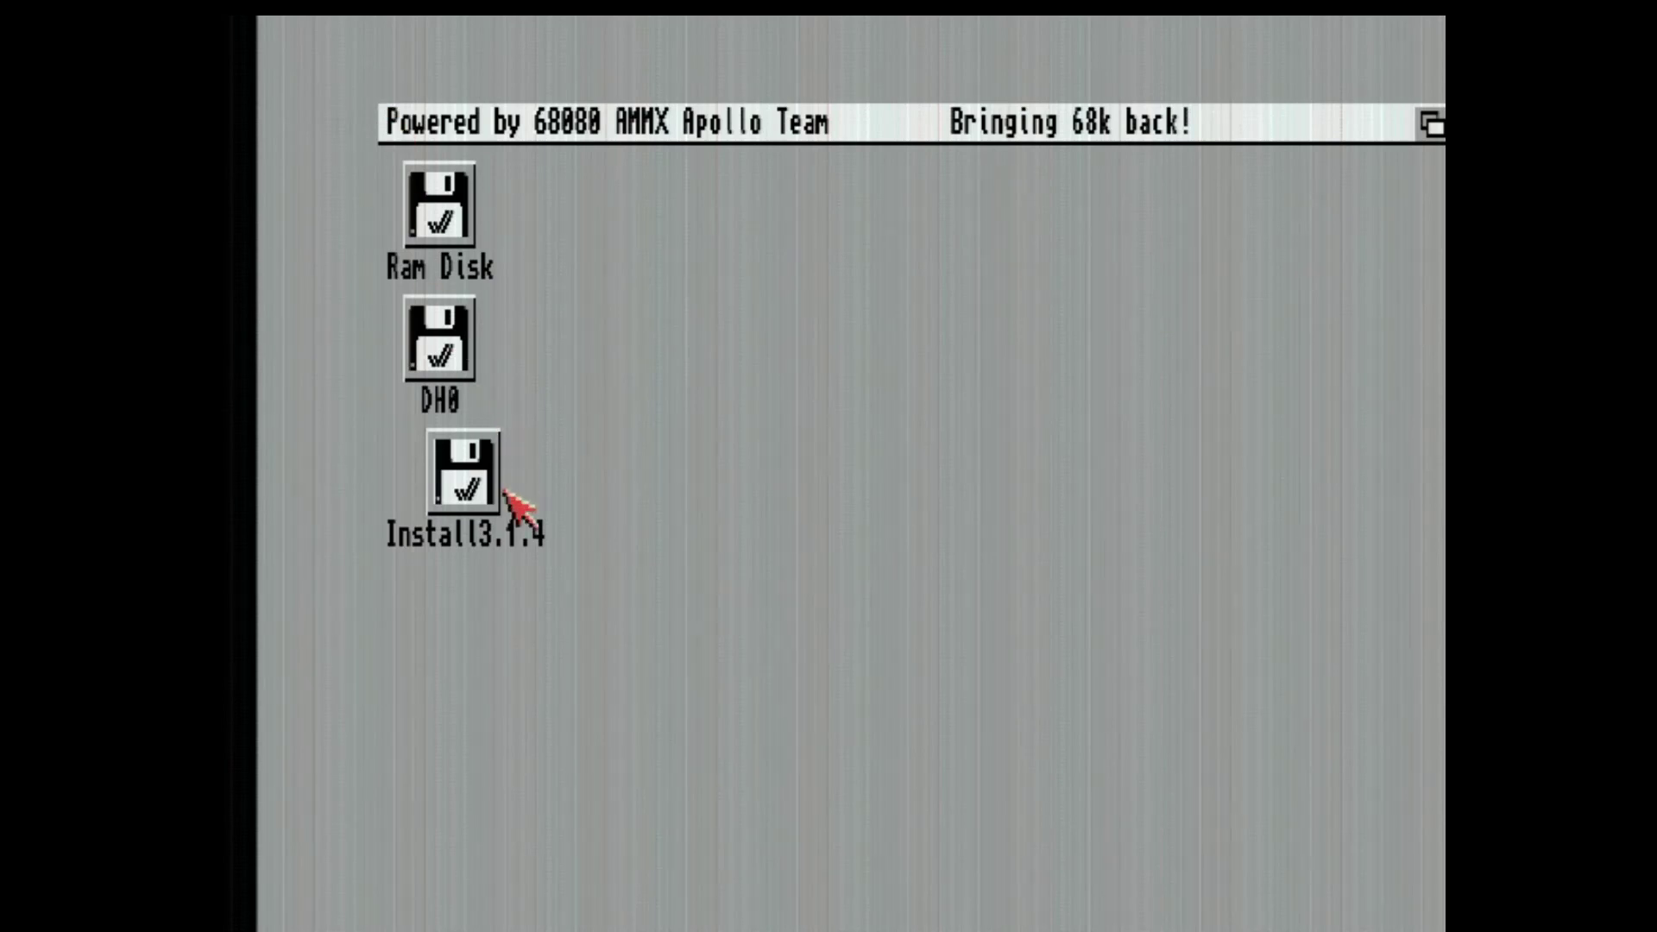
Launch the English installer from Install3.1.4's Install drawer, close its windows, and pass the introduction.
click(477, 487)
double_click(477, 489)
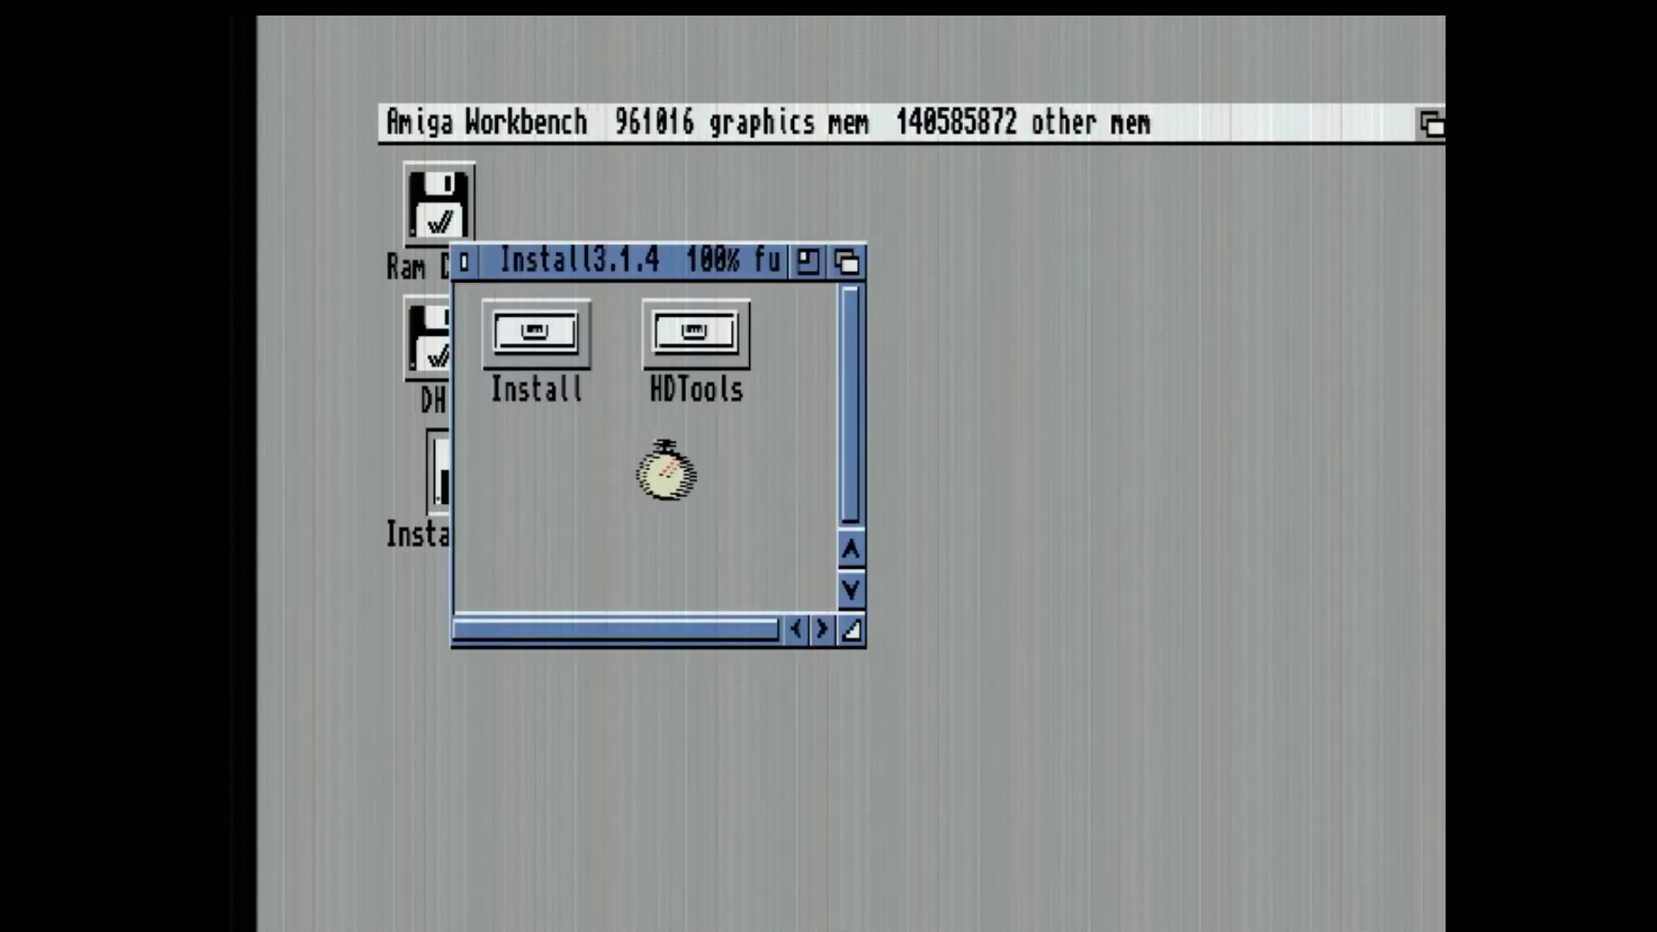
double_click(543, 338)
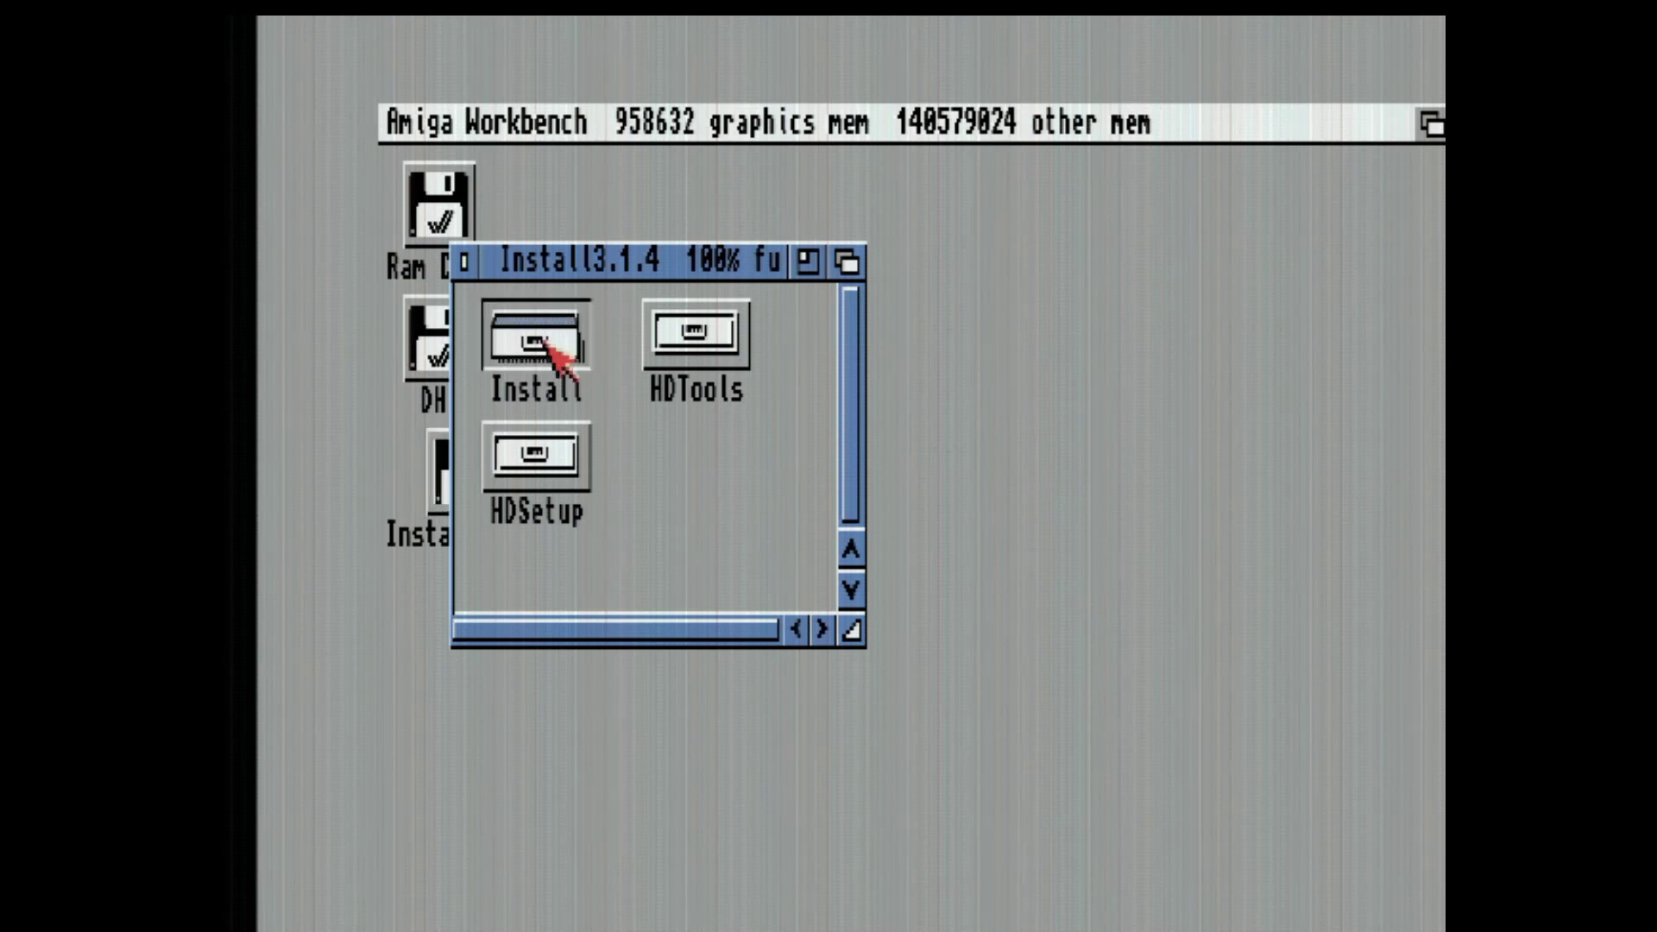
click(485, 283)
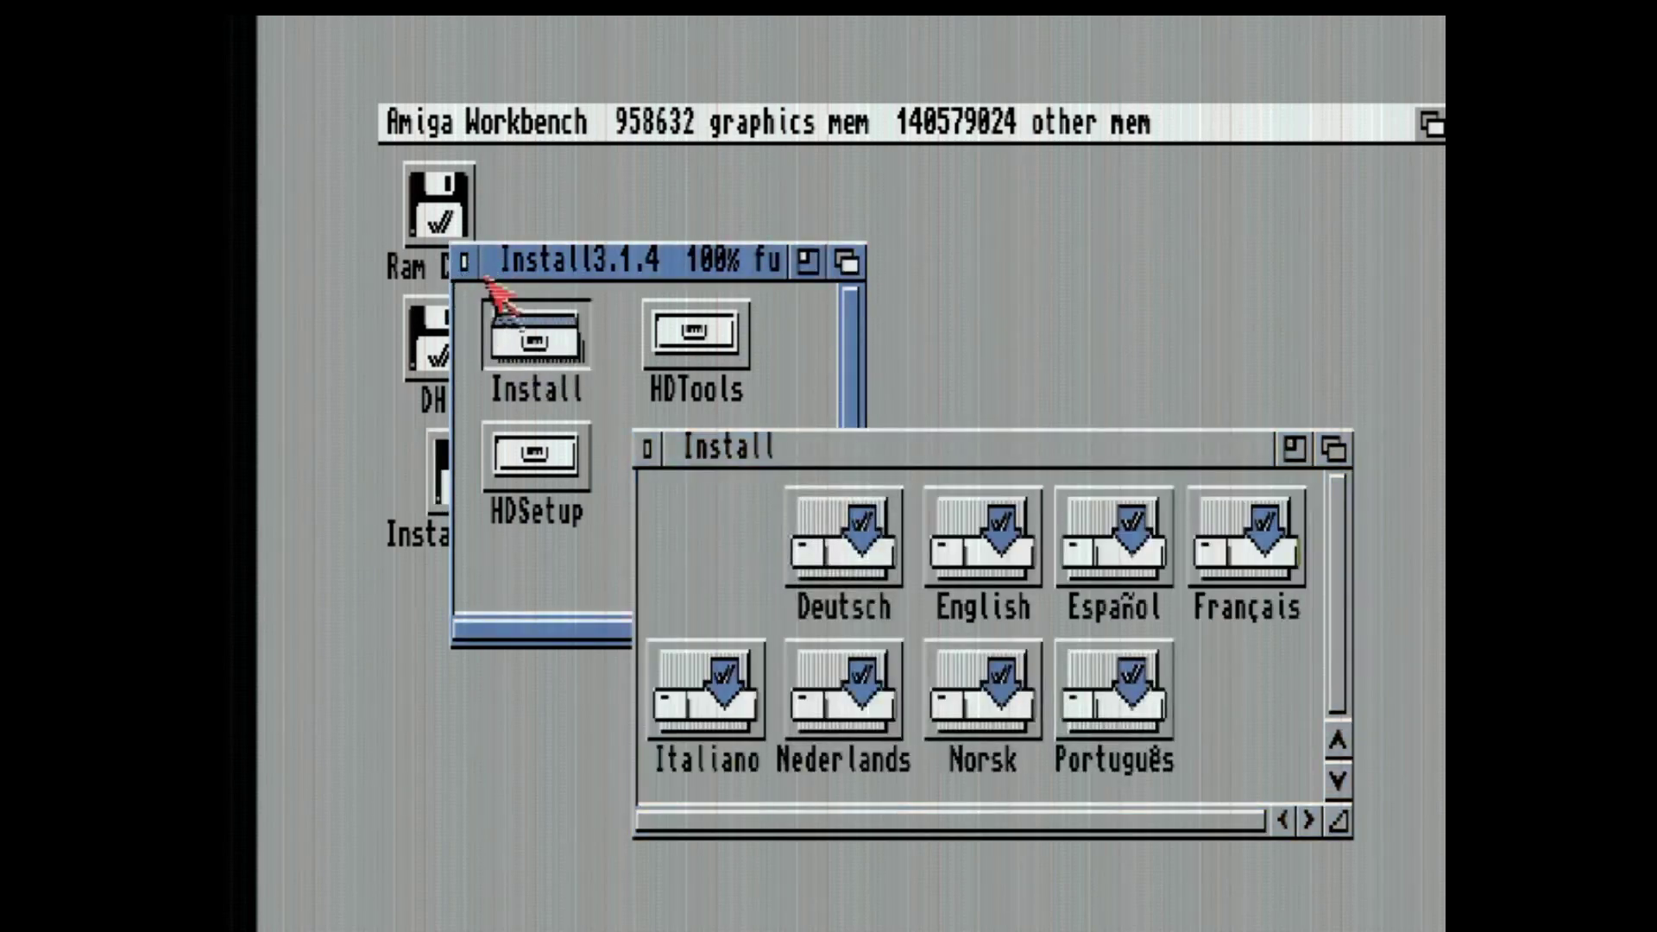
double_click(994, 542)
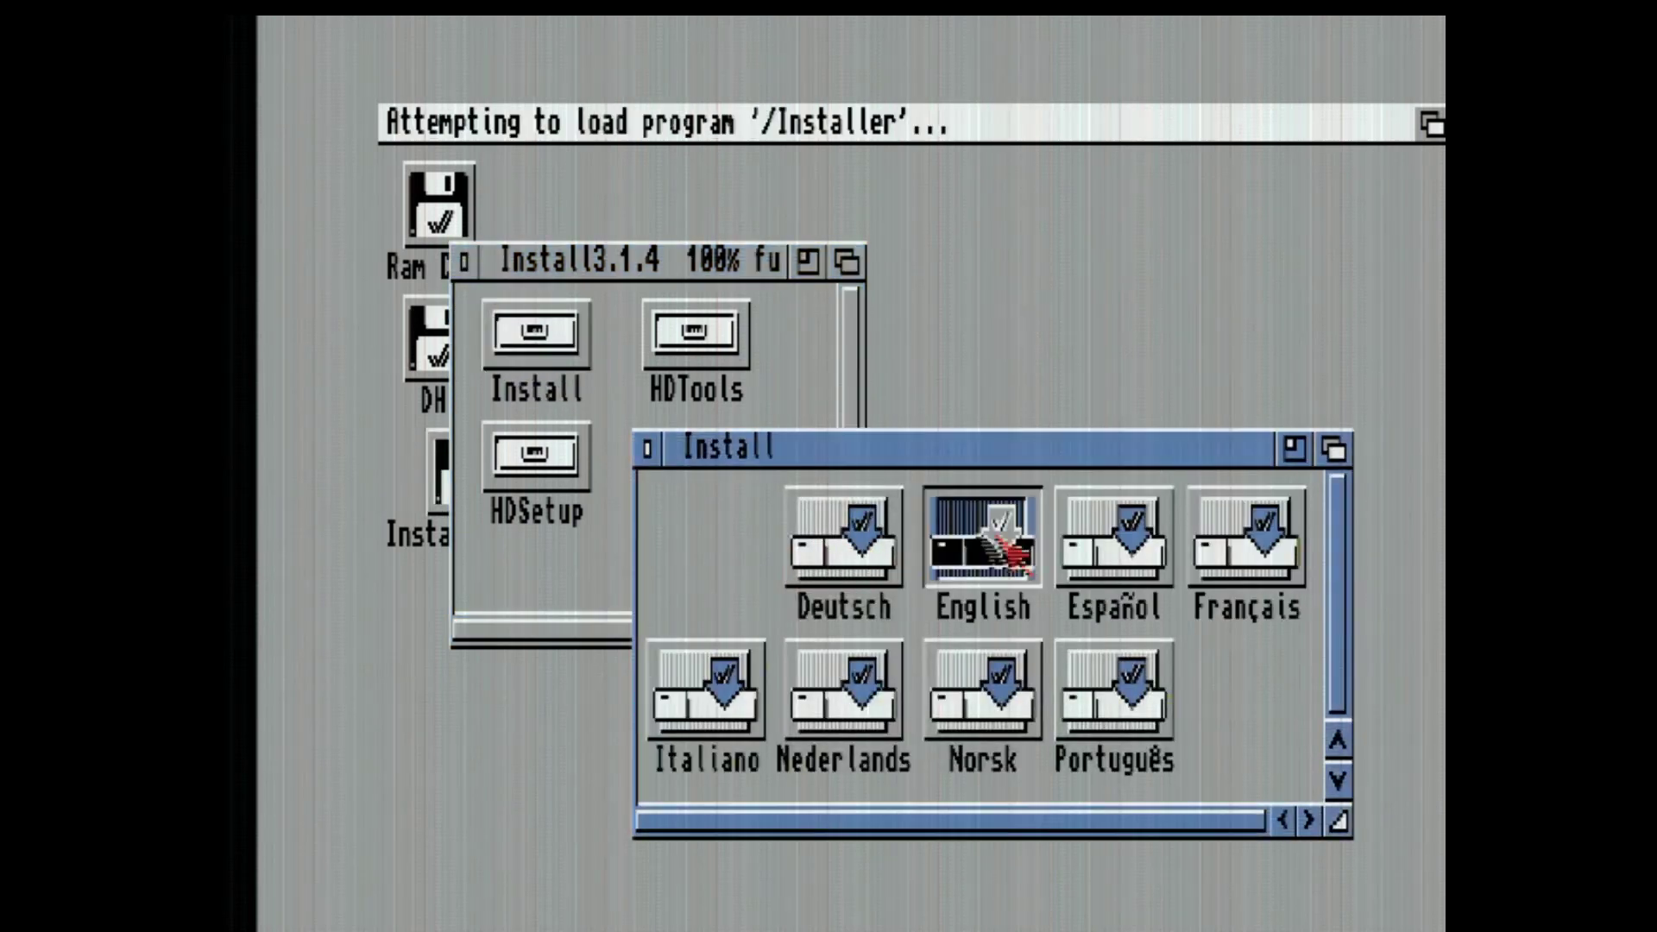
click(647, 447)
click(468, 267)
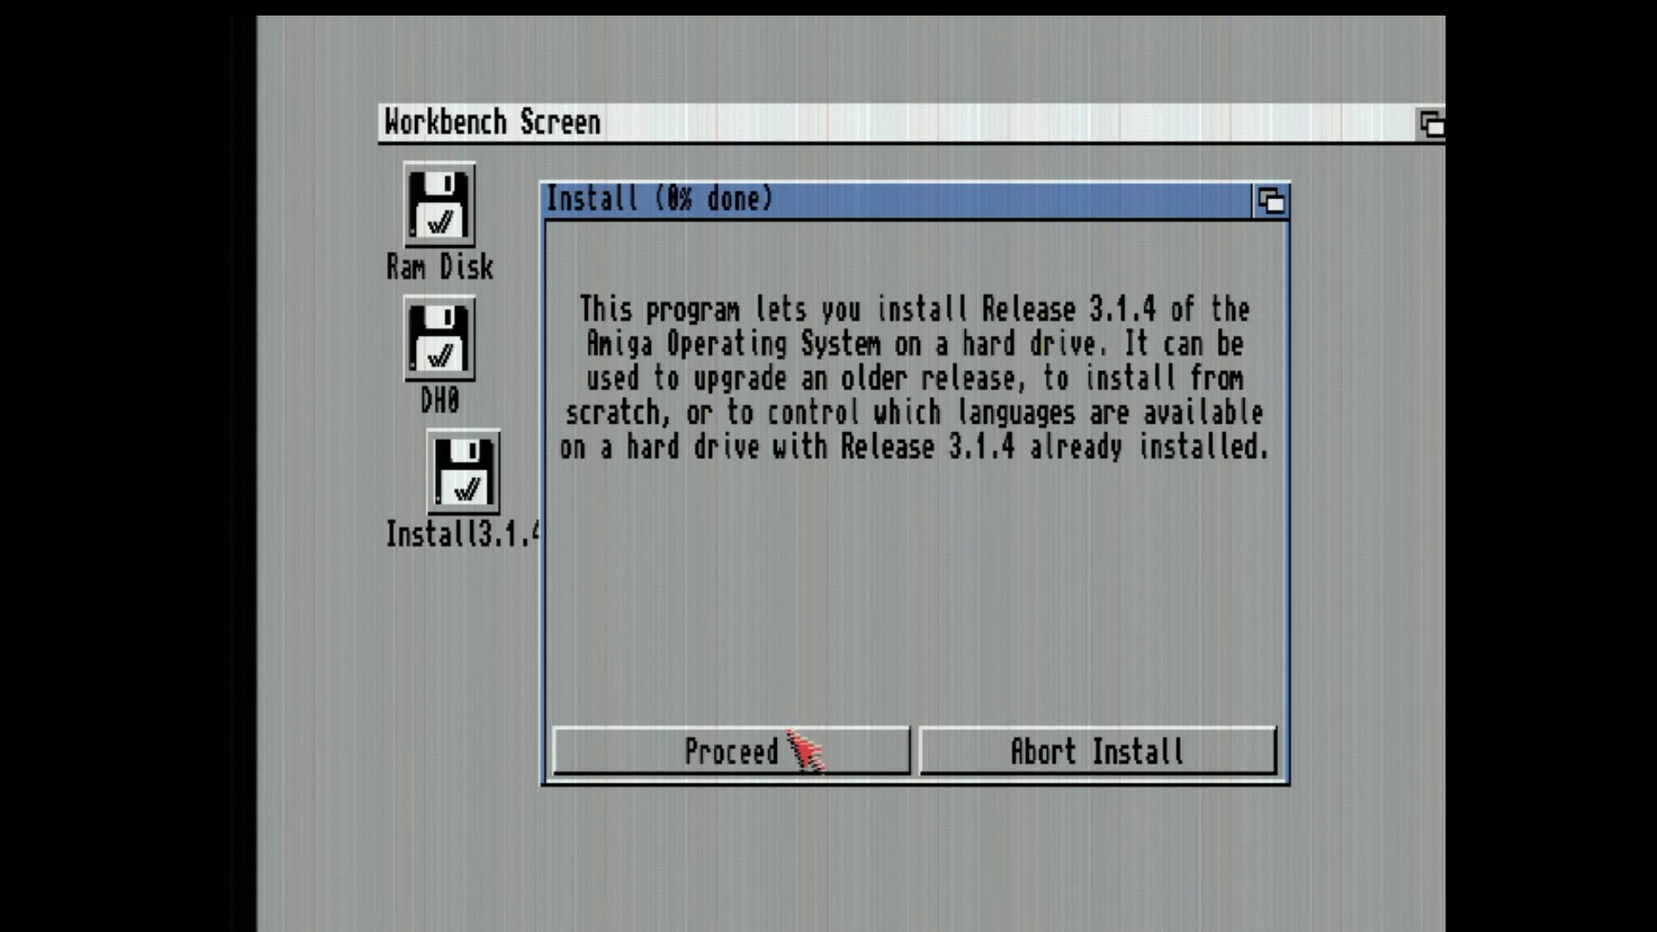
click(795, 760)
Install Release 3.1.4 in Intermediate mode, for real with no log, keeping default languages and keymaps.
click(824, 683)
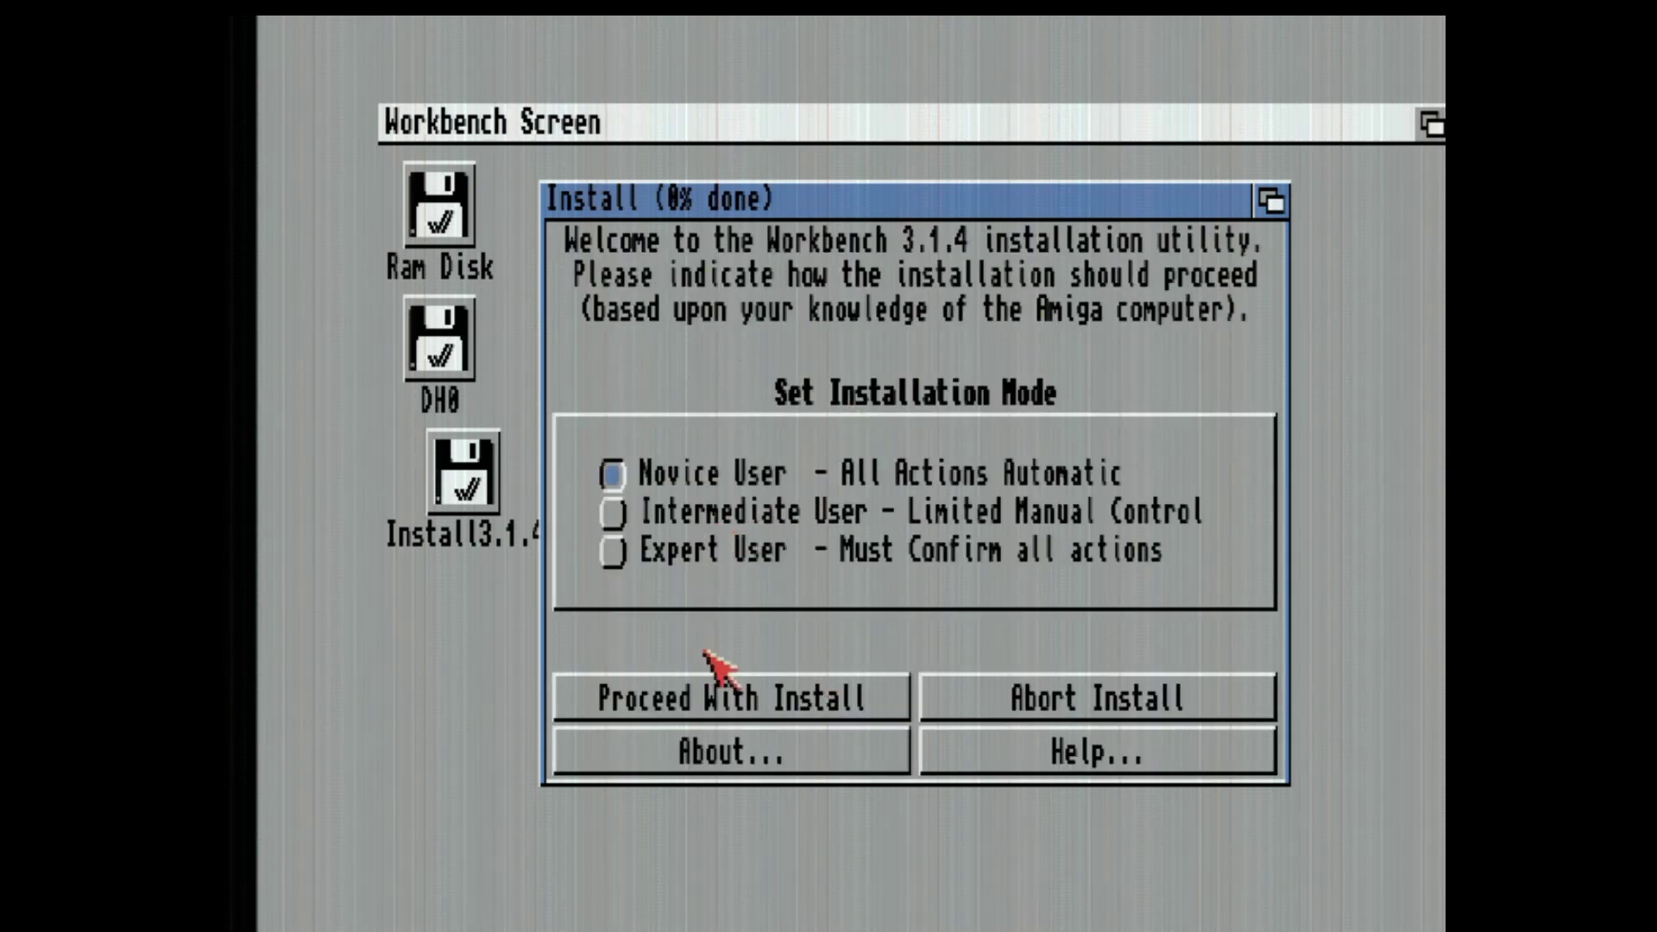
click(612, 514)
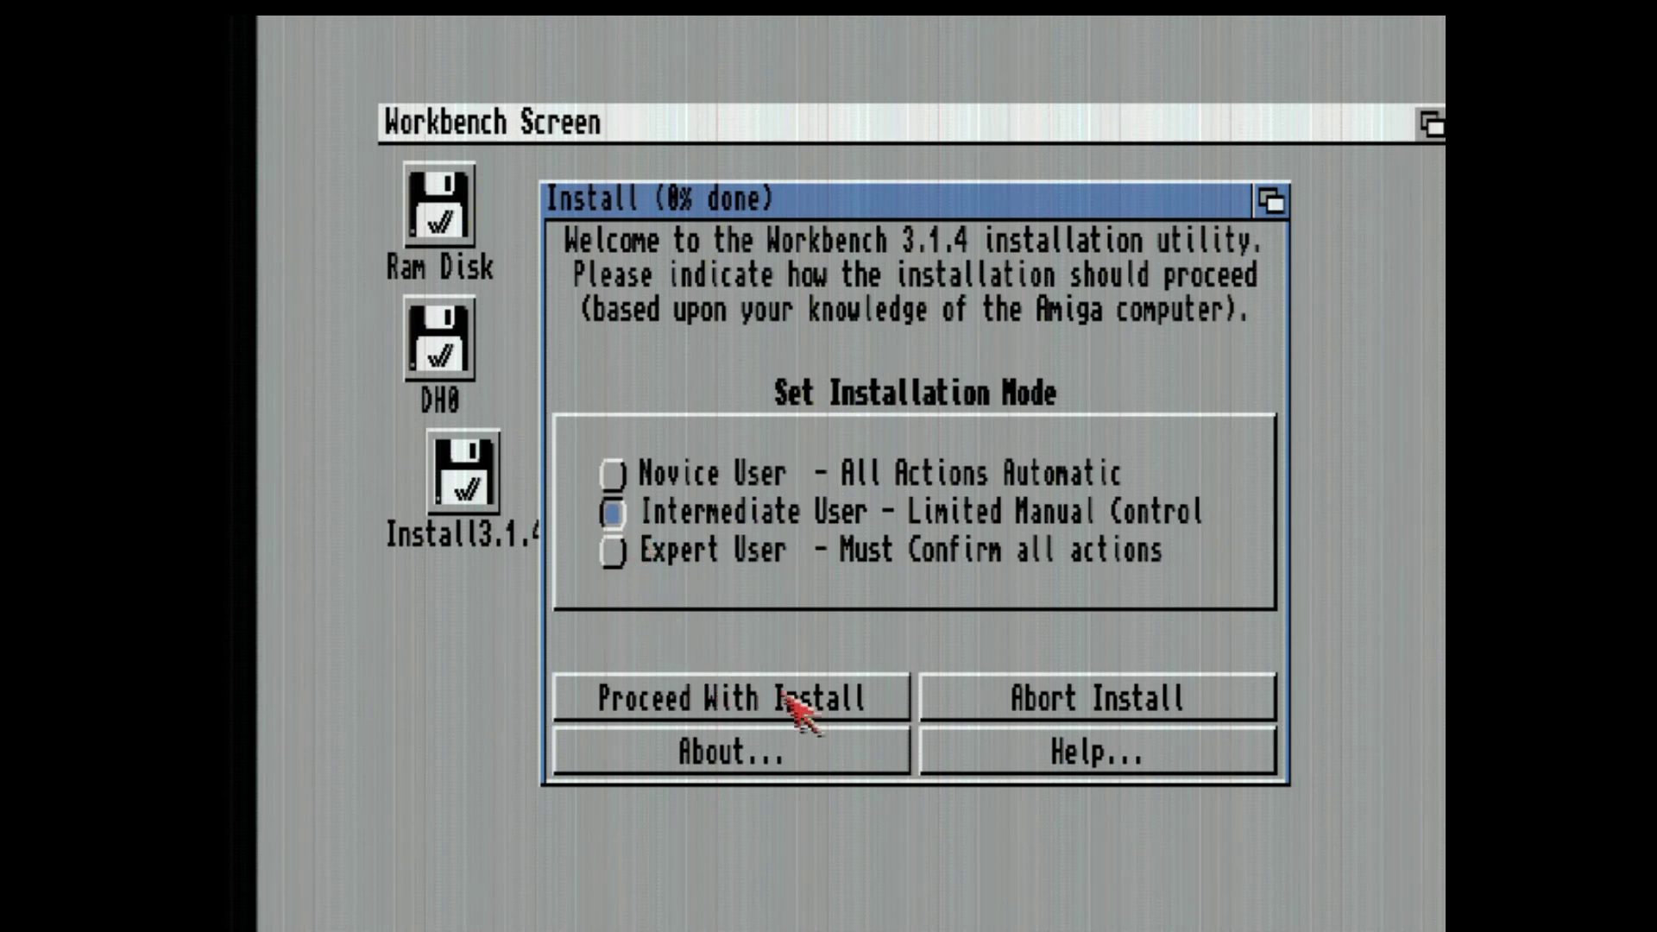
click(815, 706)
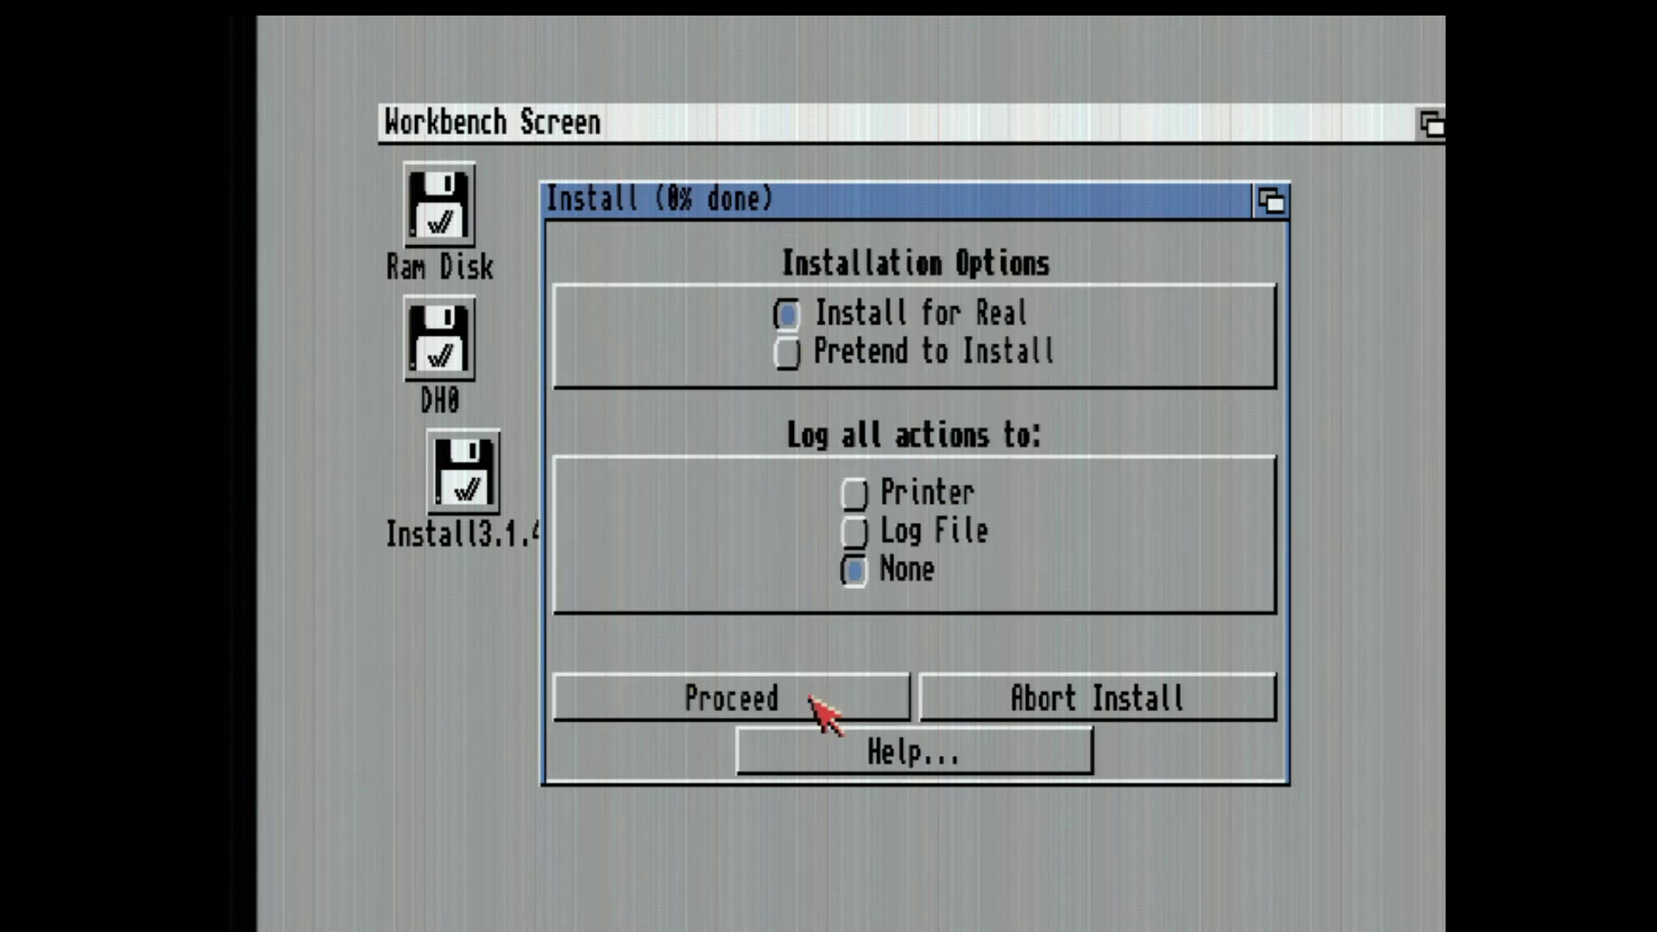
click(755, 700)
click(758, 709)
click(767, 714)
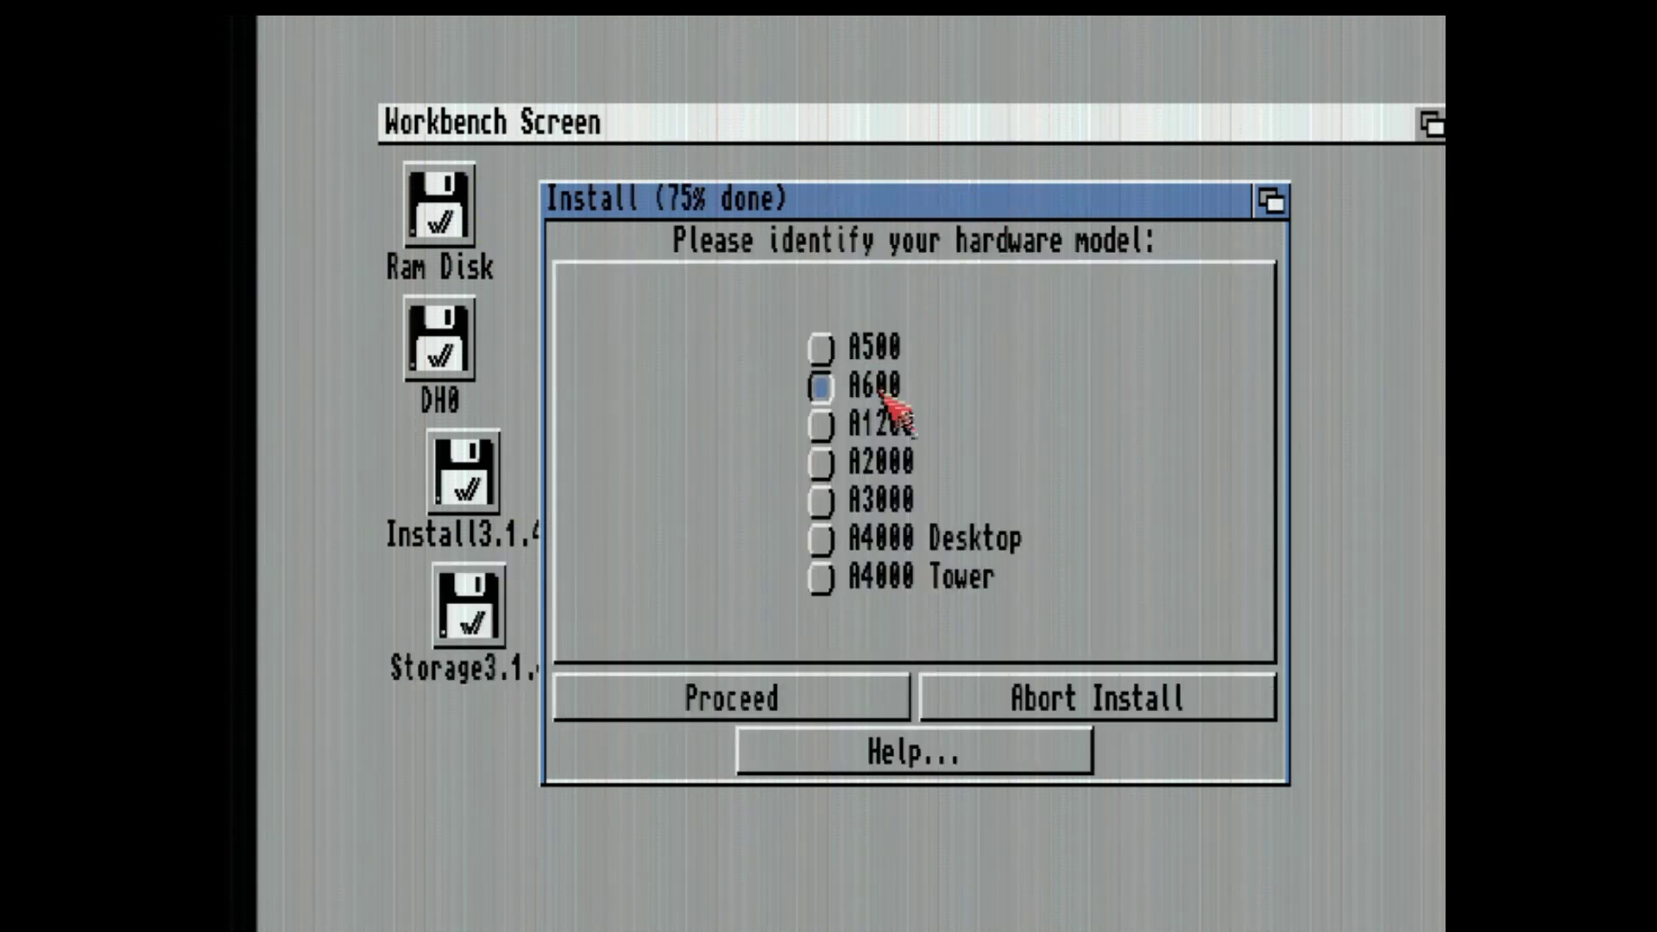
Choose A2000 as the hardware model and acknowledge the CPU library notice to finish.
click(821, 463)
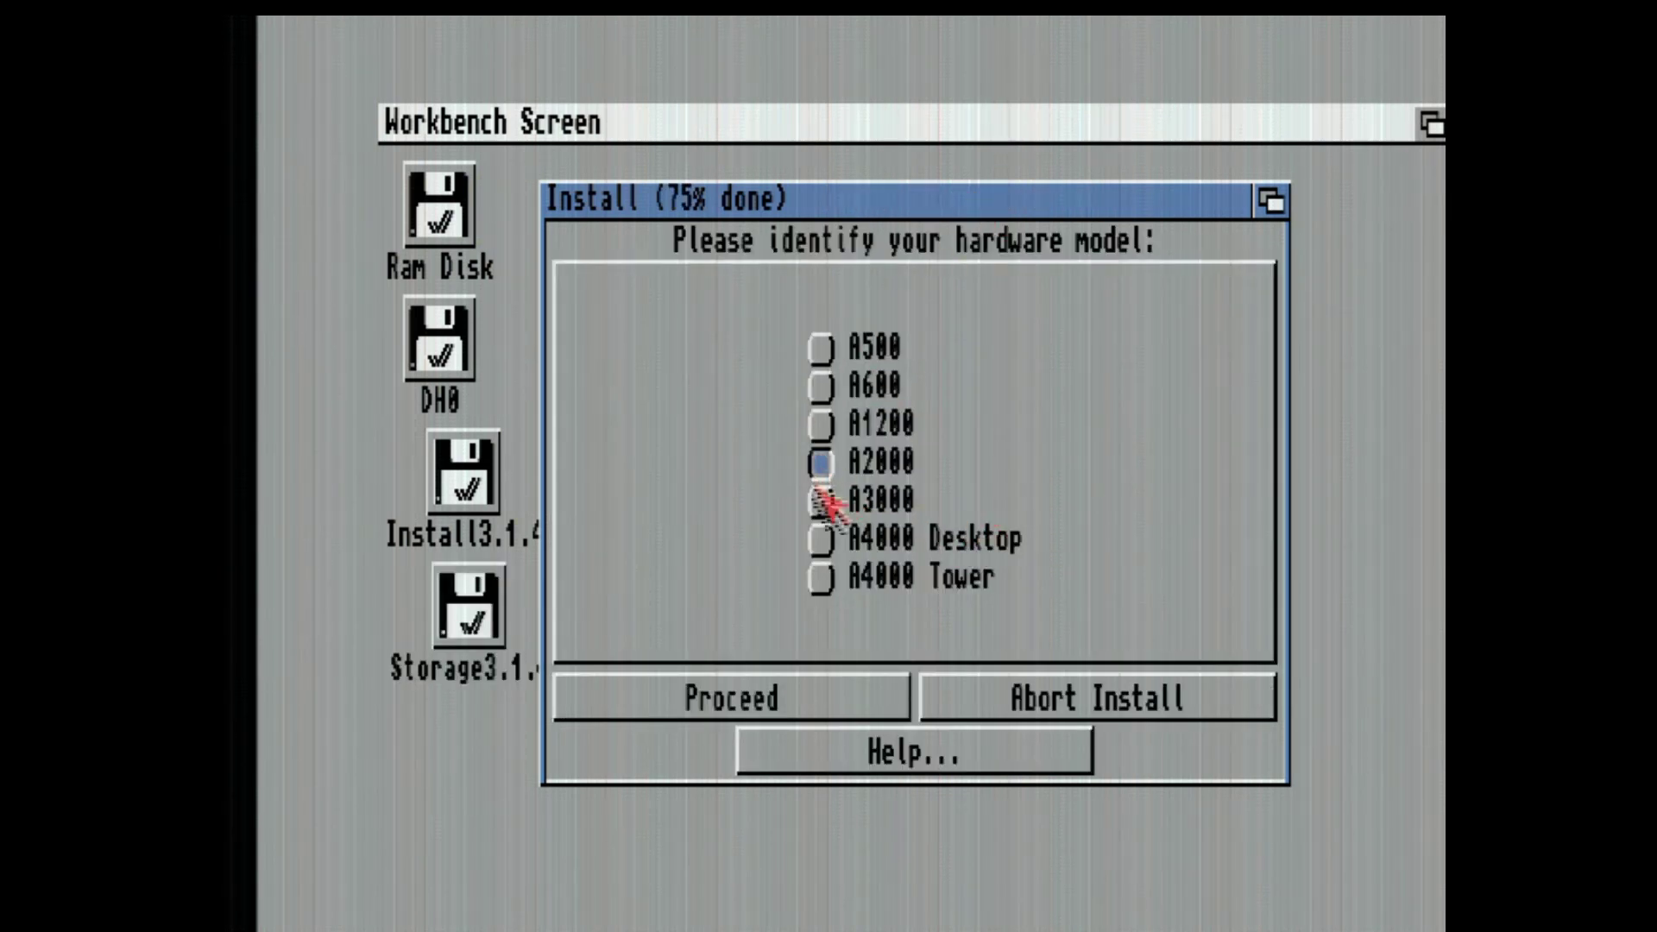
click(728, 701)
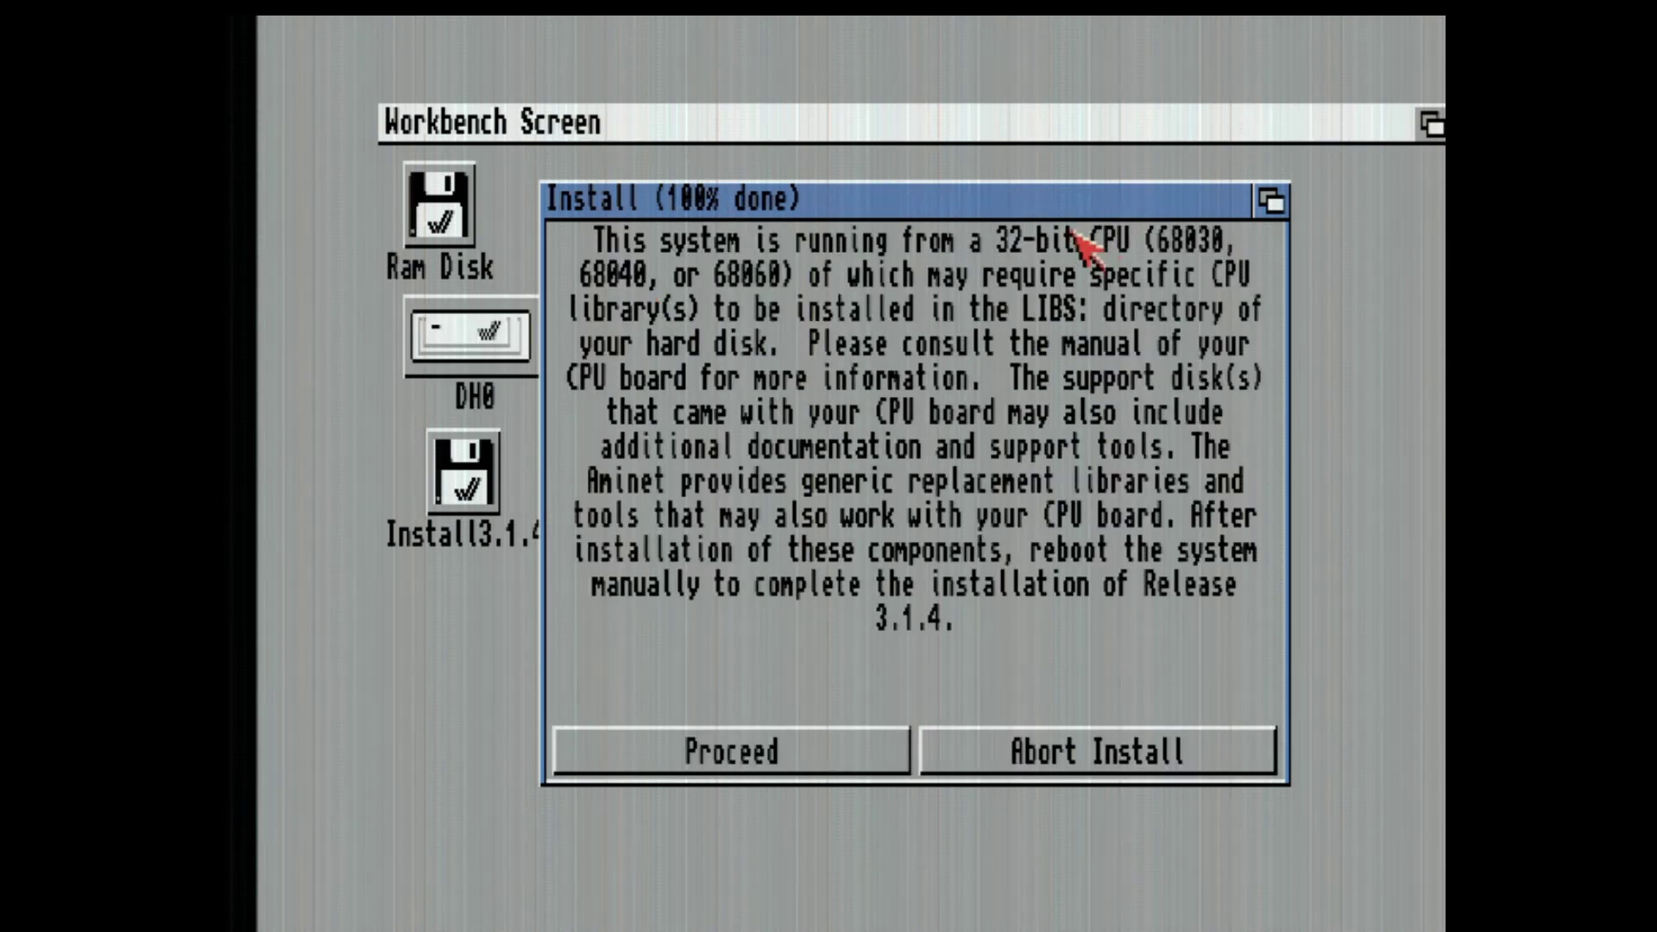
click(892, 751)
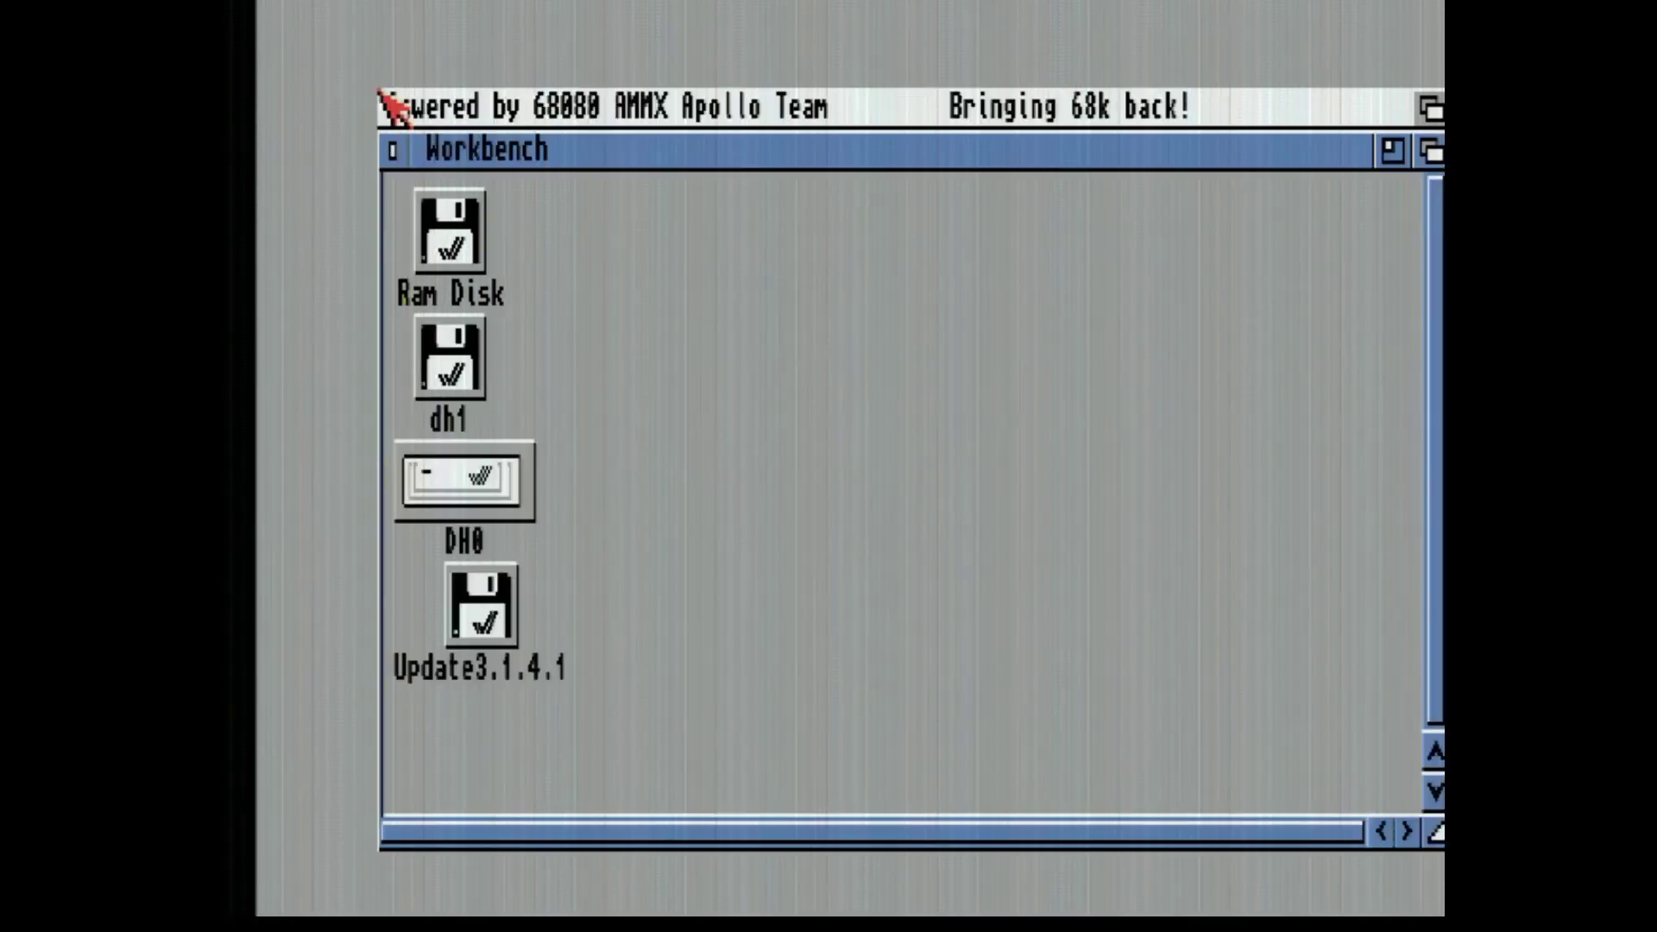
Make the Workbench window a backdrop again after the reboot.
right_click(492, 103)
click(481, 157)
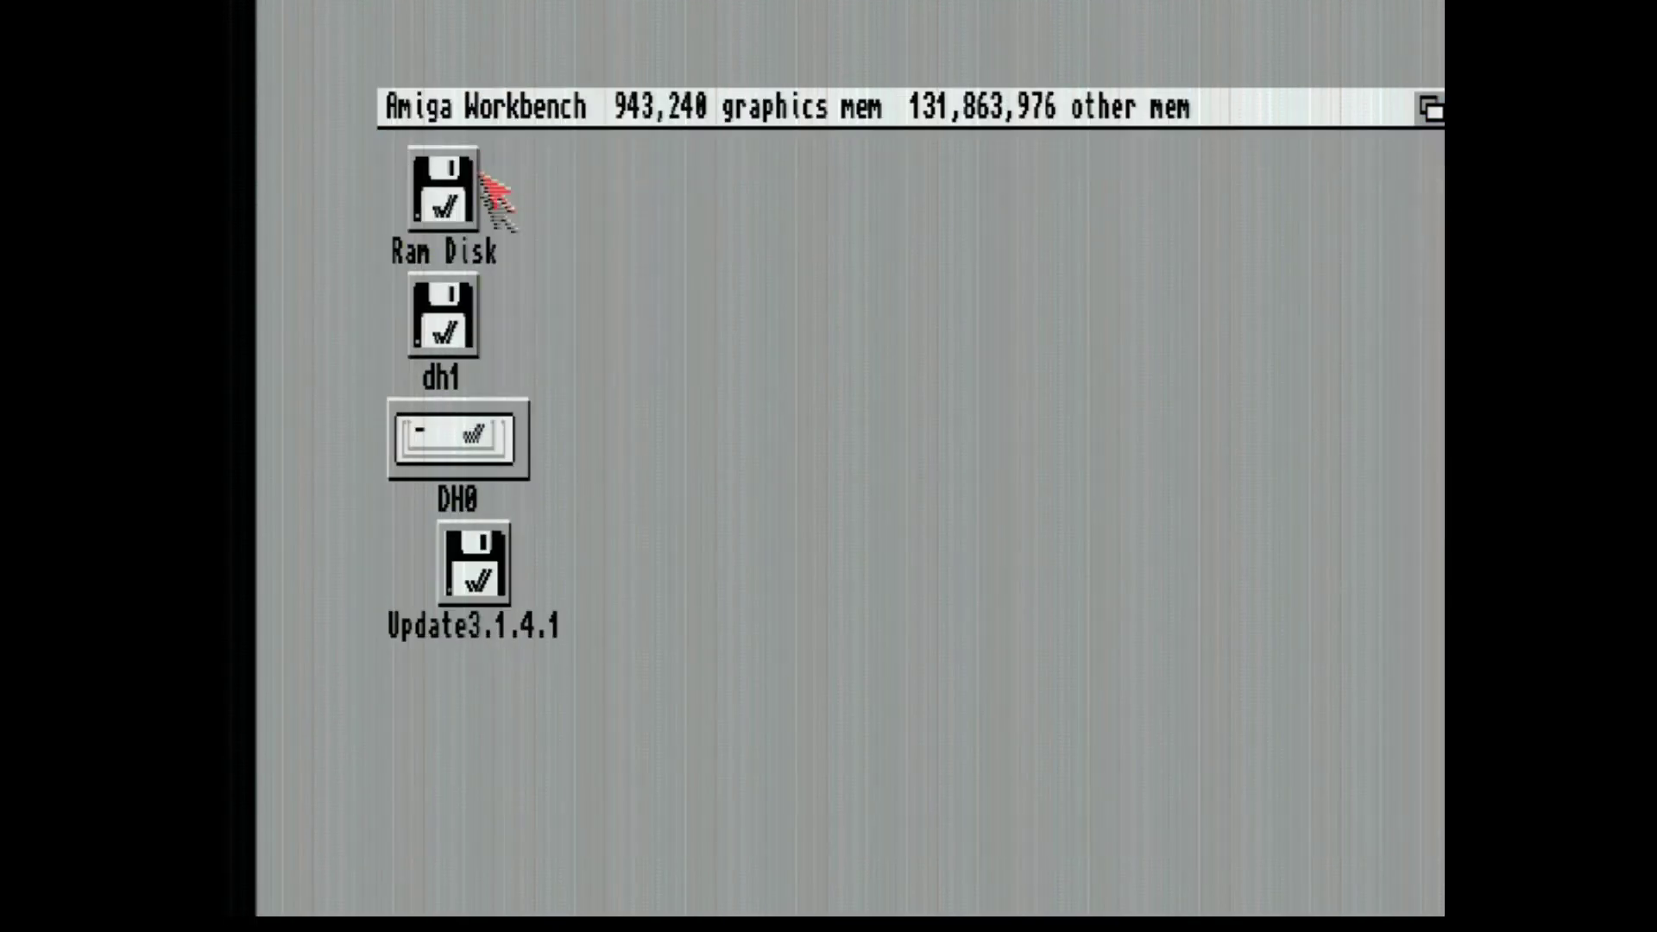
click(477, 582)
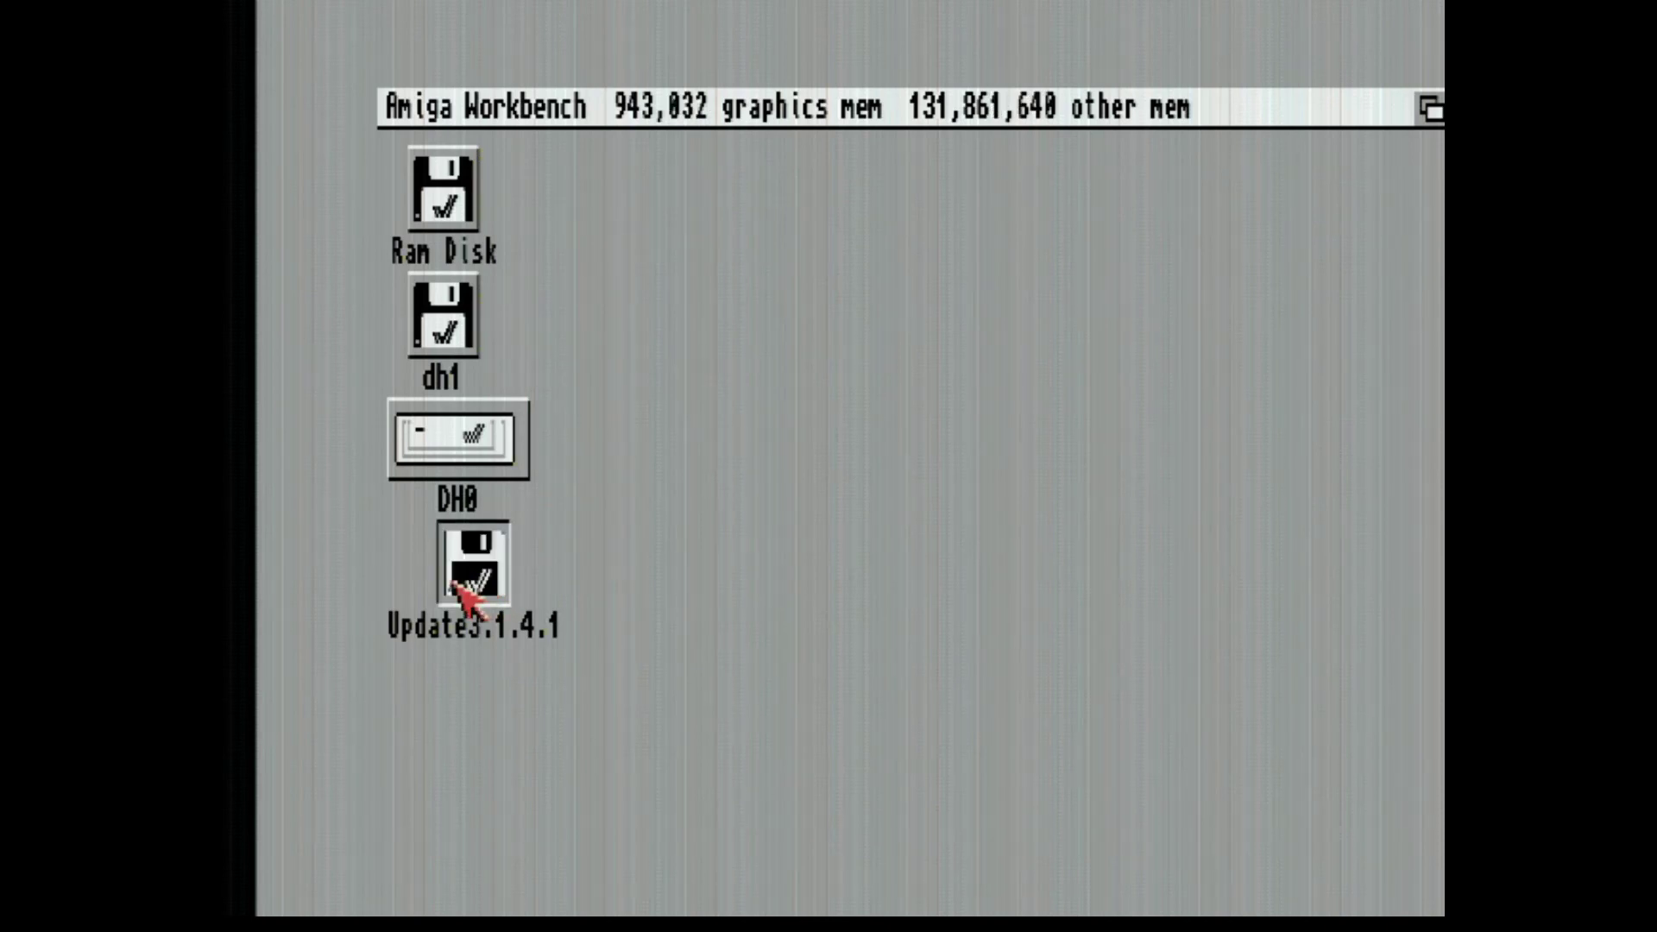
click(444, 317)
Inspect the empty DH0 and dh1 volumes, then open the Update3.1.4.1 disk.
click(441, 410)
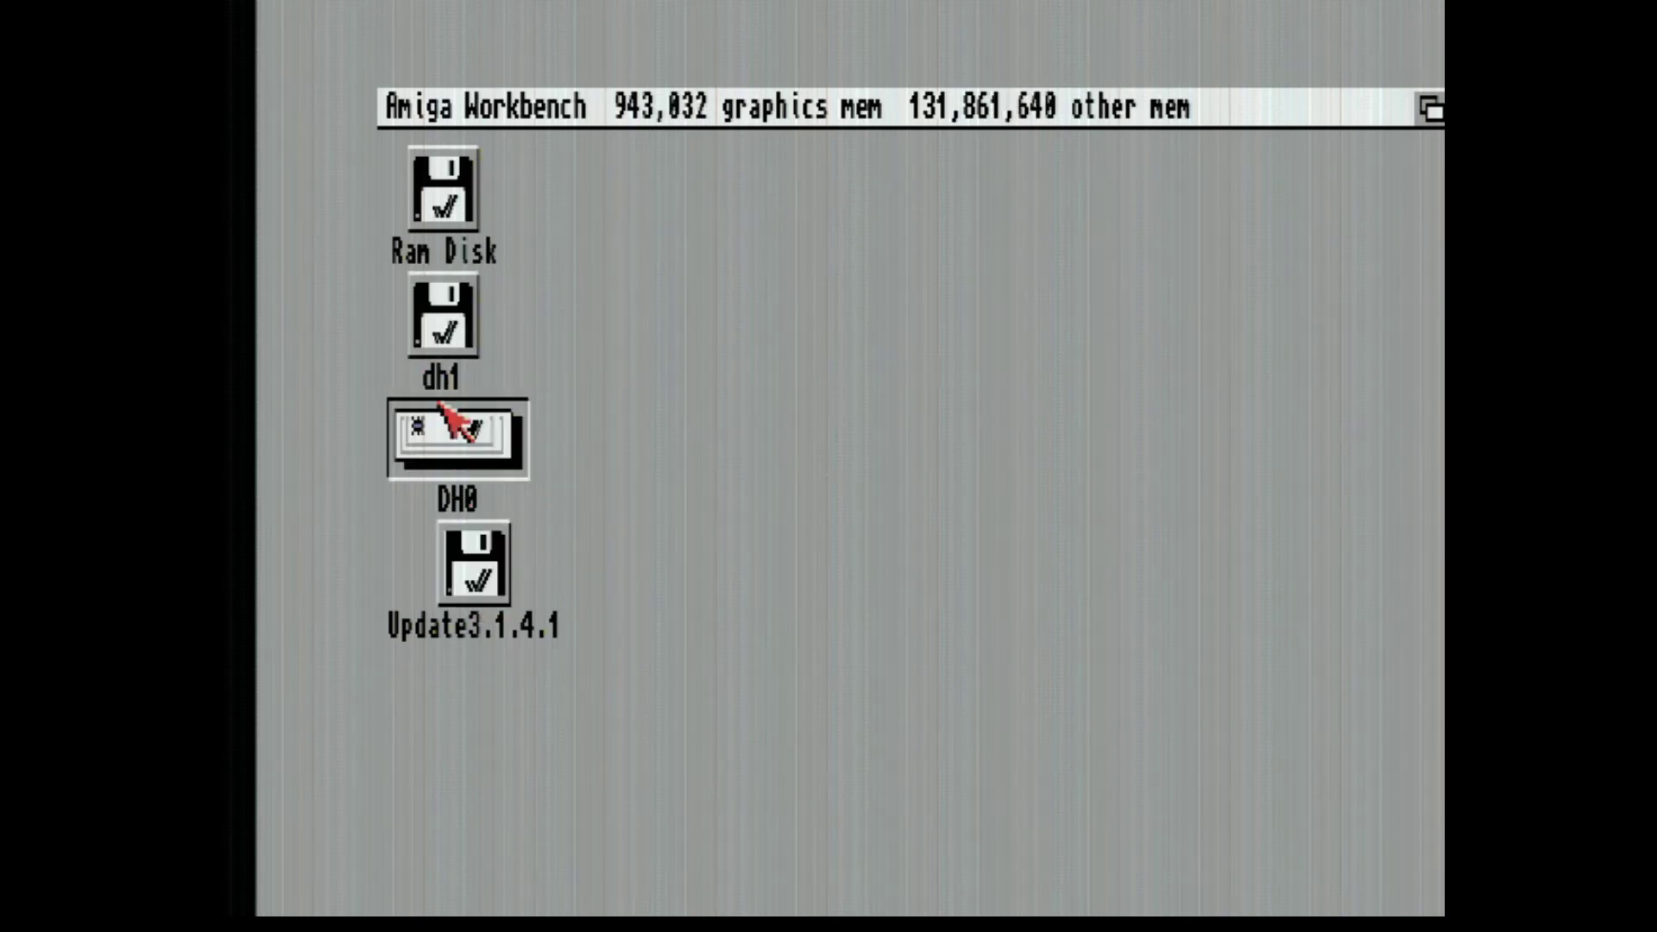
double_click(441, 410)
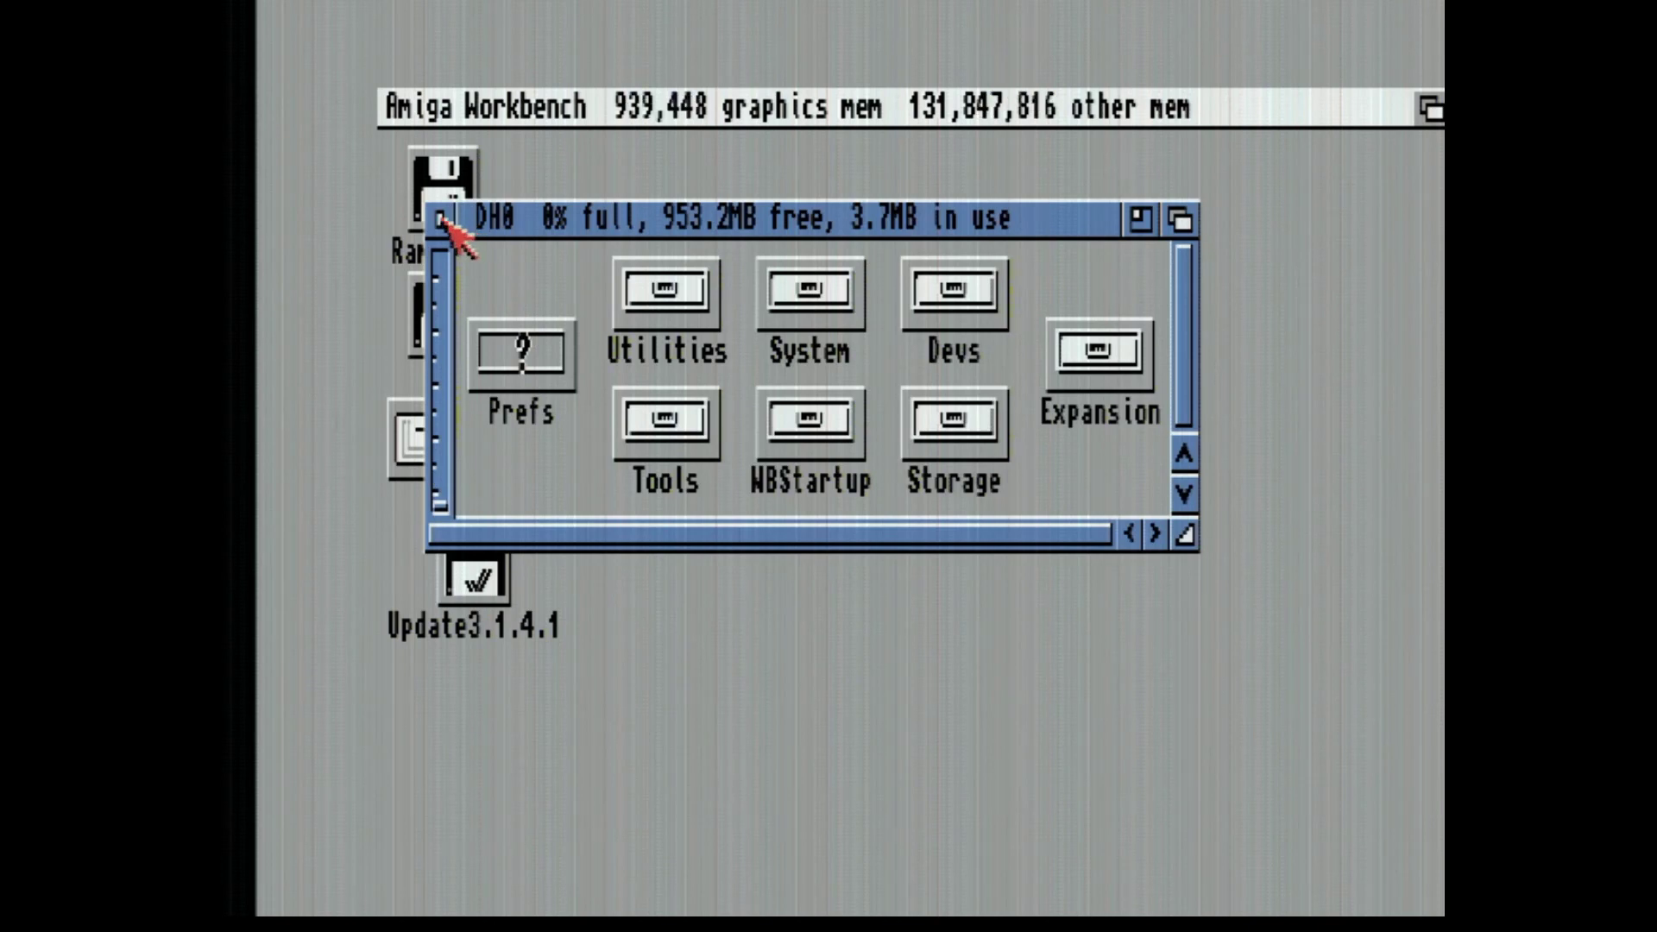
click(442, 221)
double_click(453, 354)
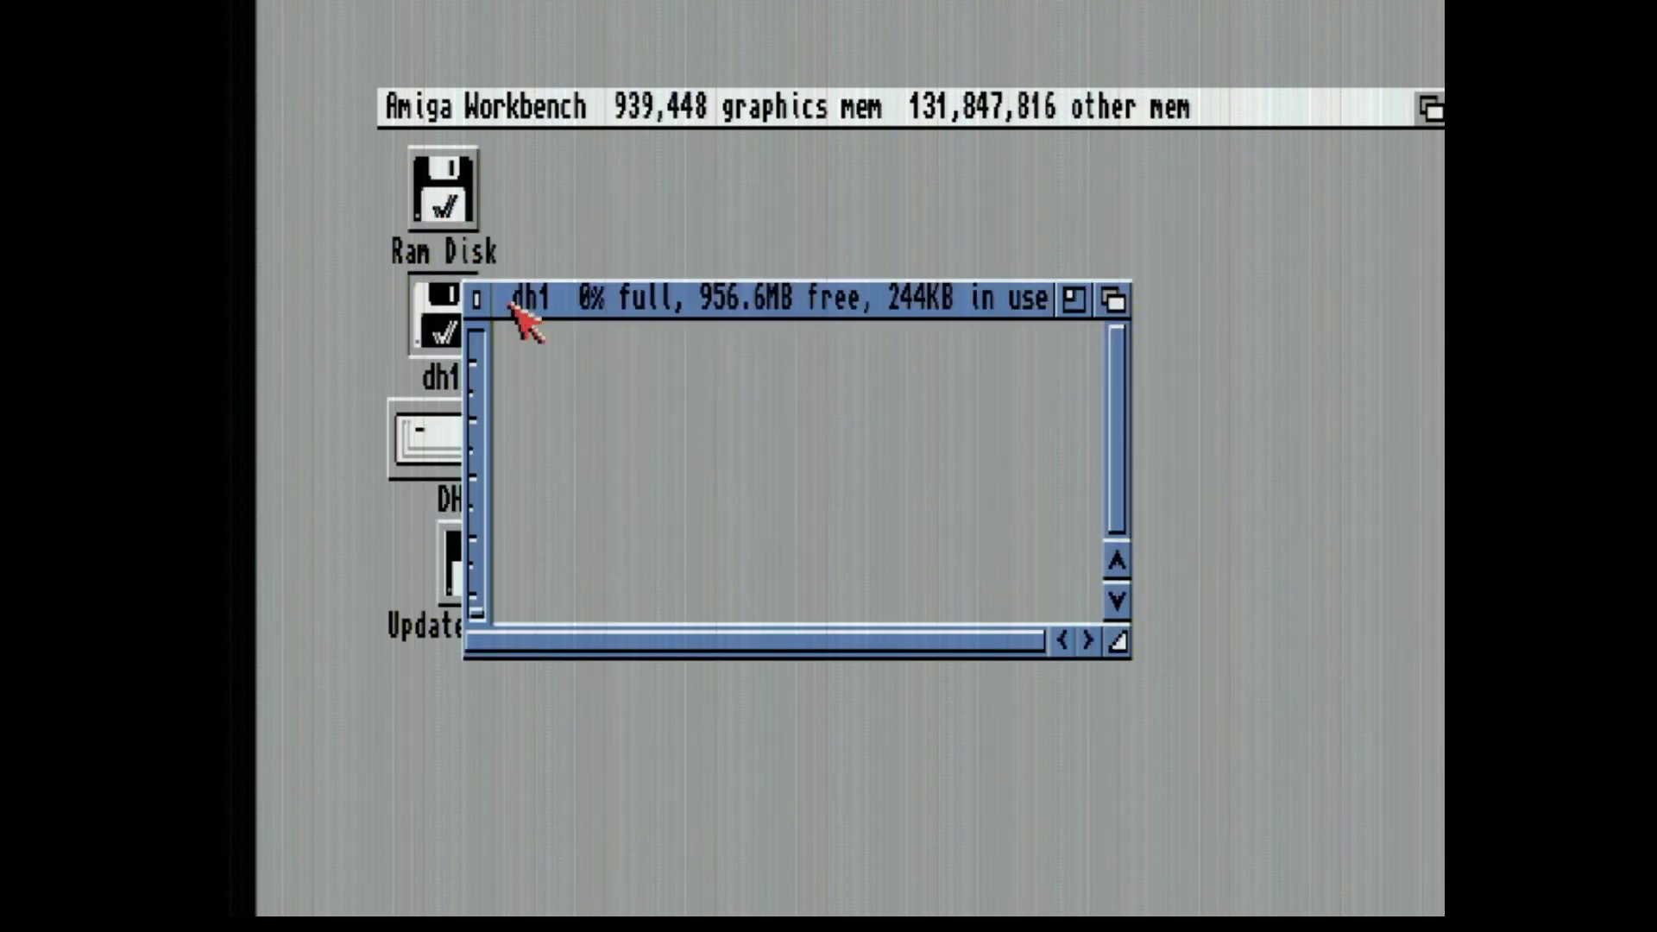
click(477, 300)
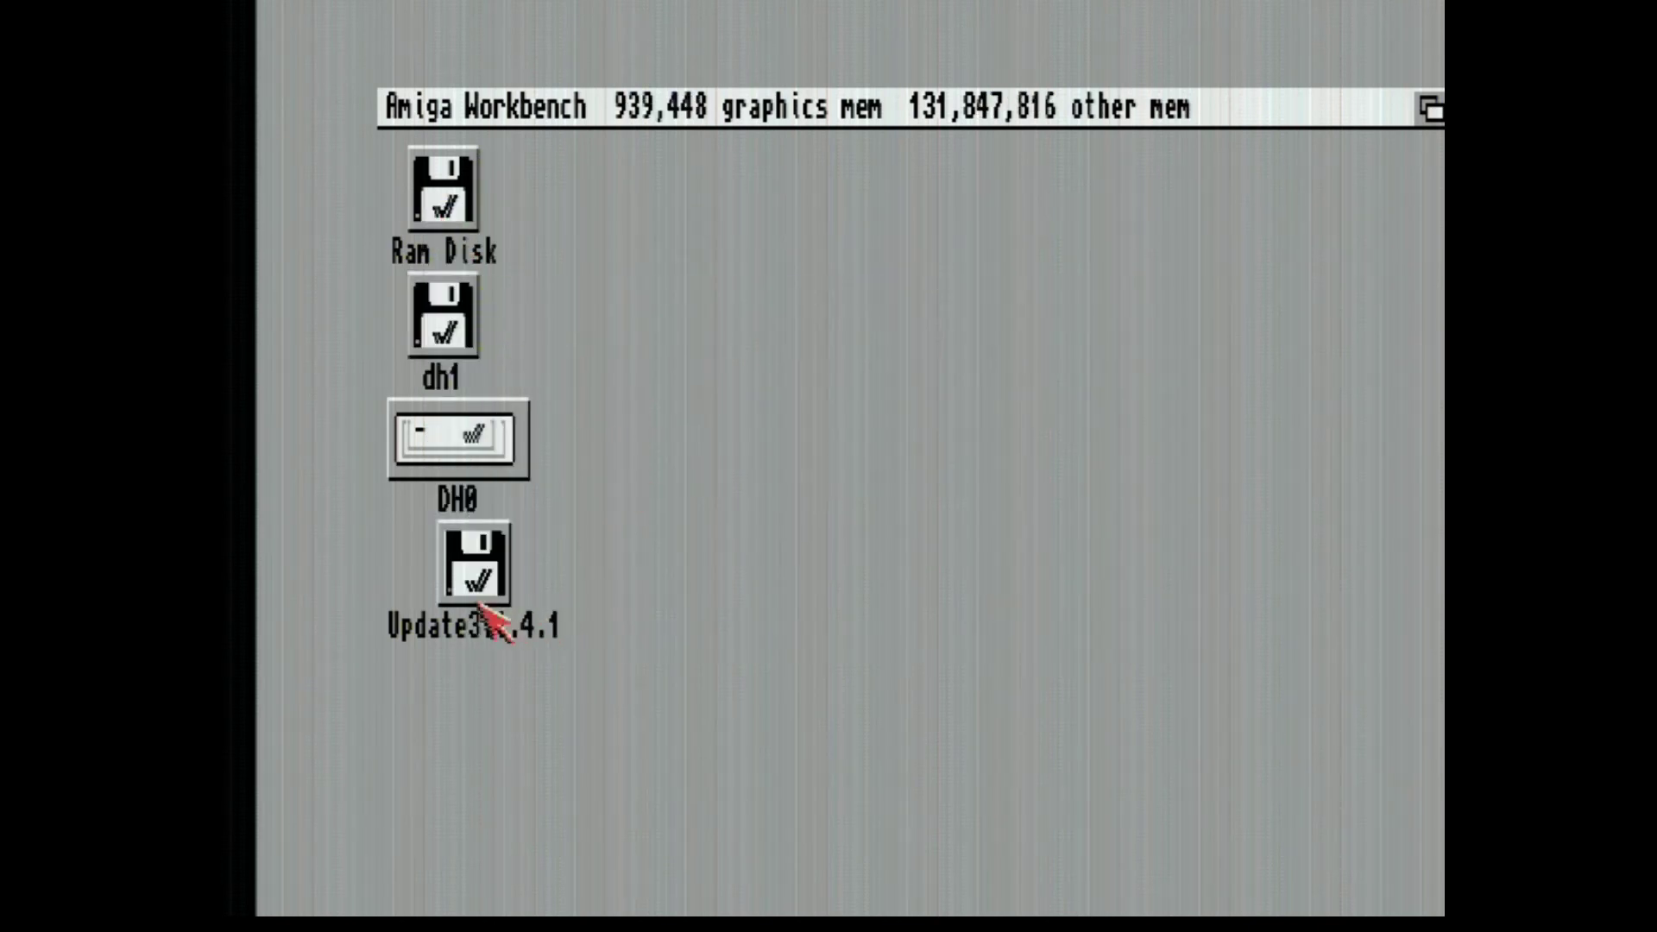
double_click(476, 559)
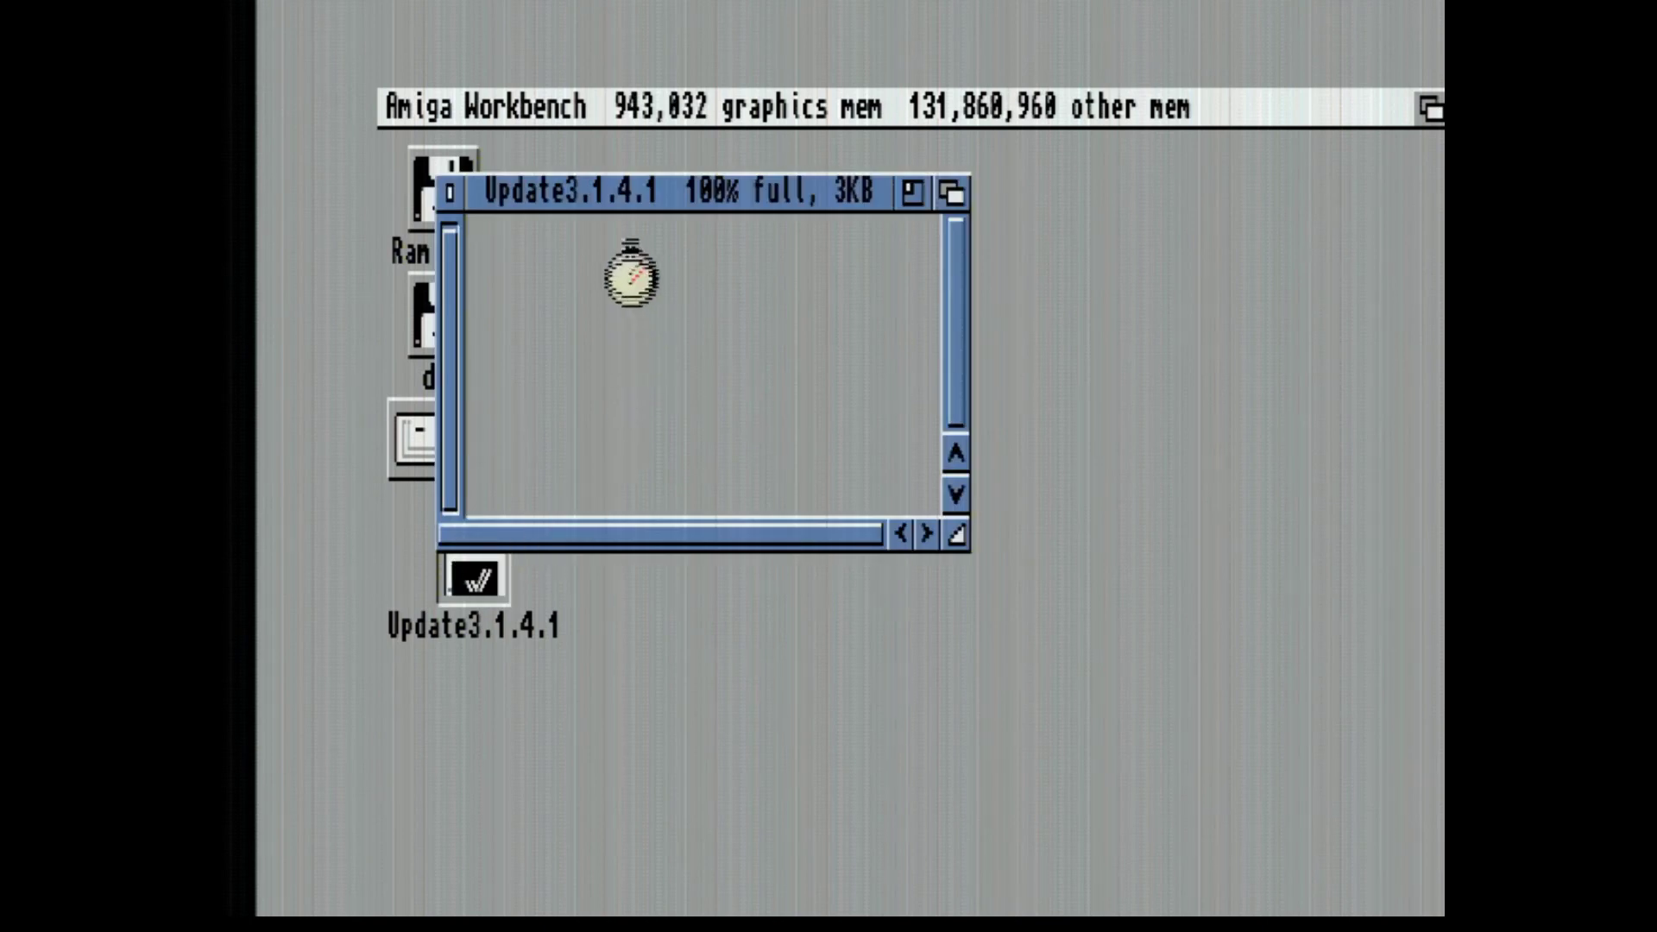
Open the Update3.1.4.1 ReadMe in MultiView and scroll to the HDToolBox FastFileSystem 46.20 steps.
drag(654, 203, 821, 381)
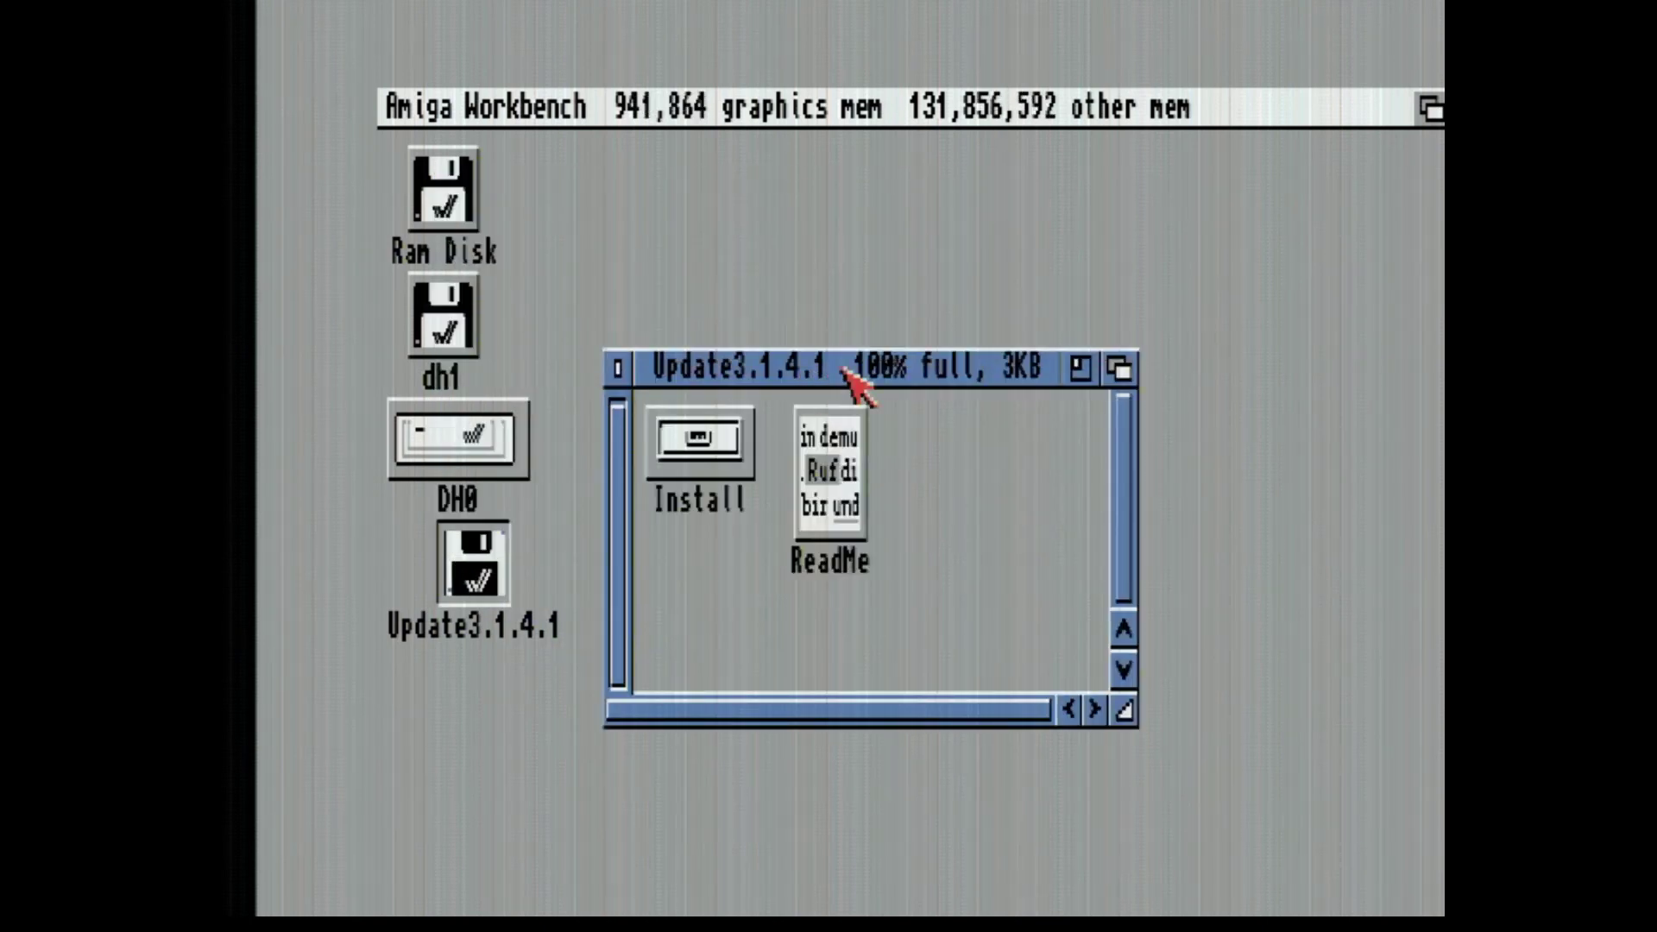
double_click(807, 471)
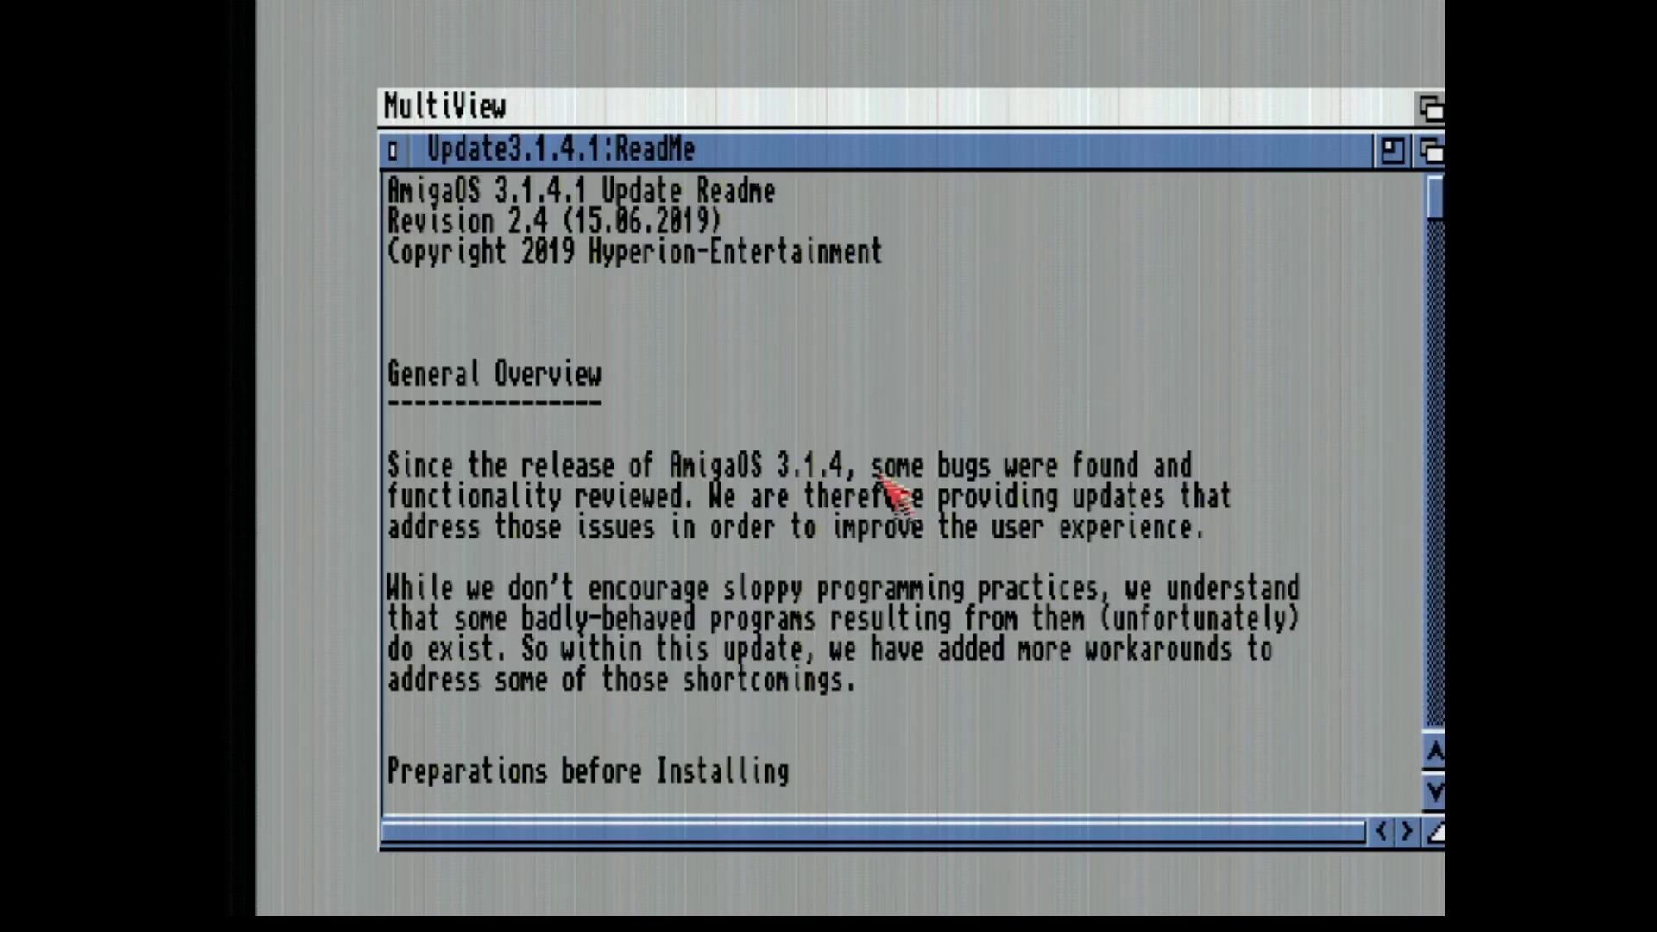
click(1434, 792)
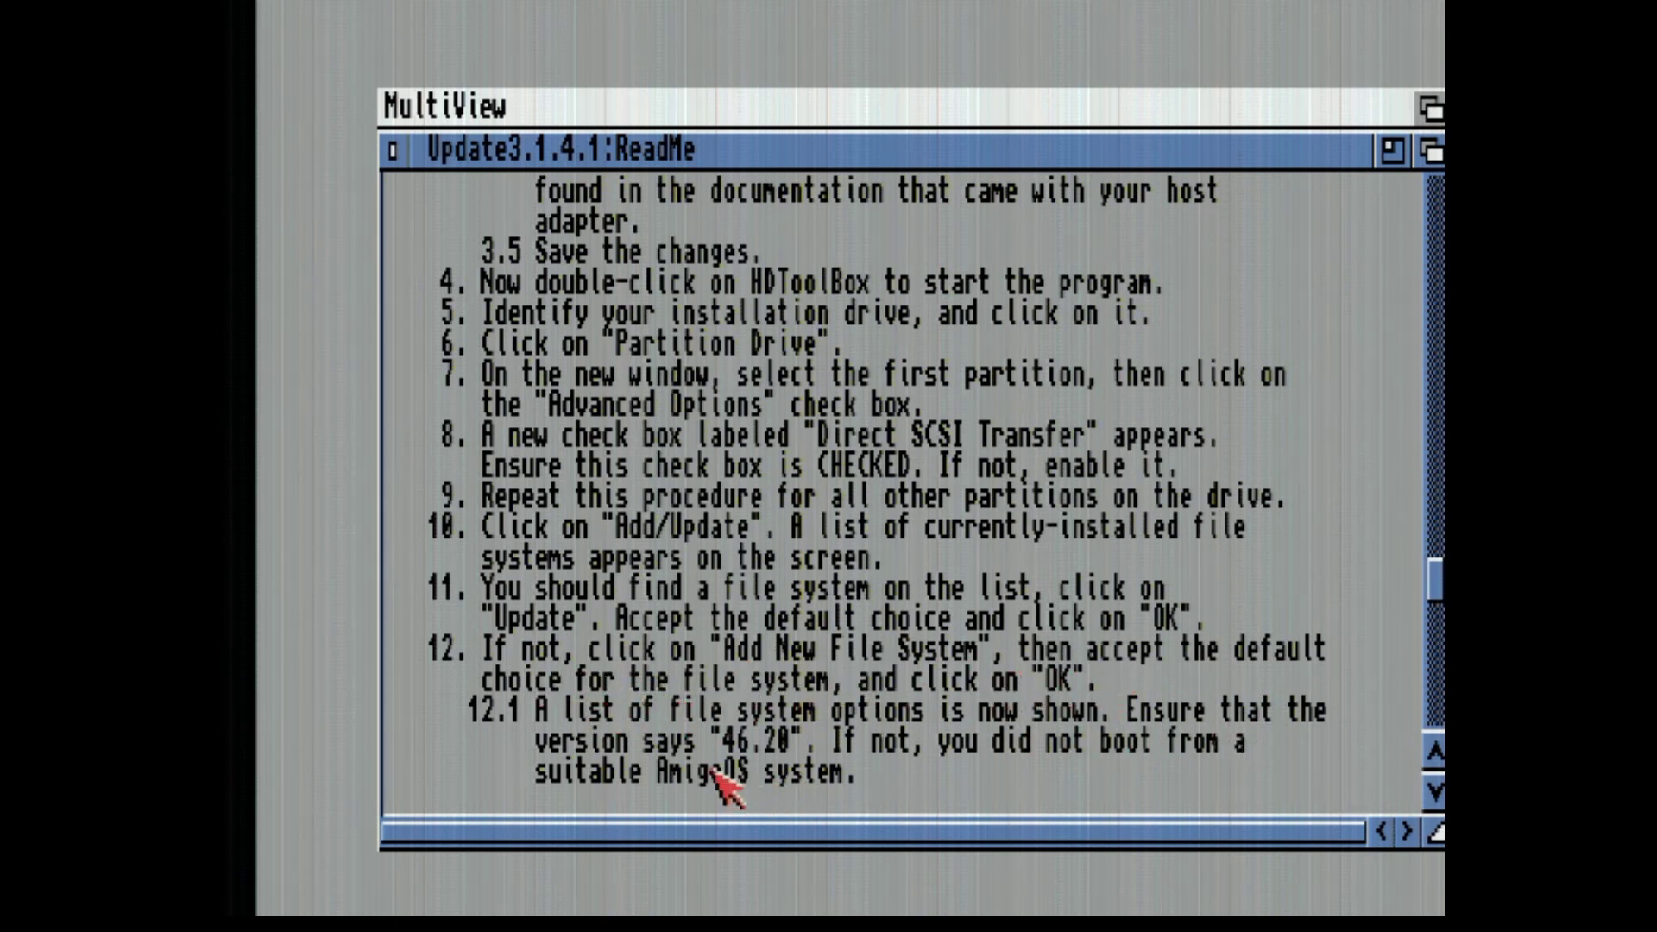
Start the 3.1.4.1 update in intermediate mode as a real install without logging.
click(1429, 109)
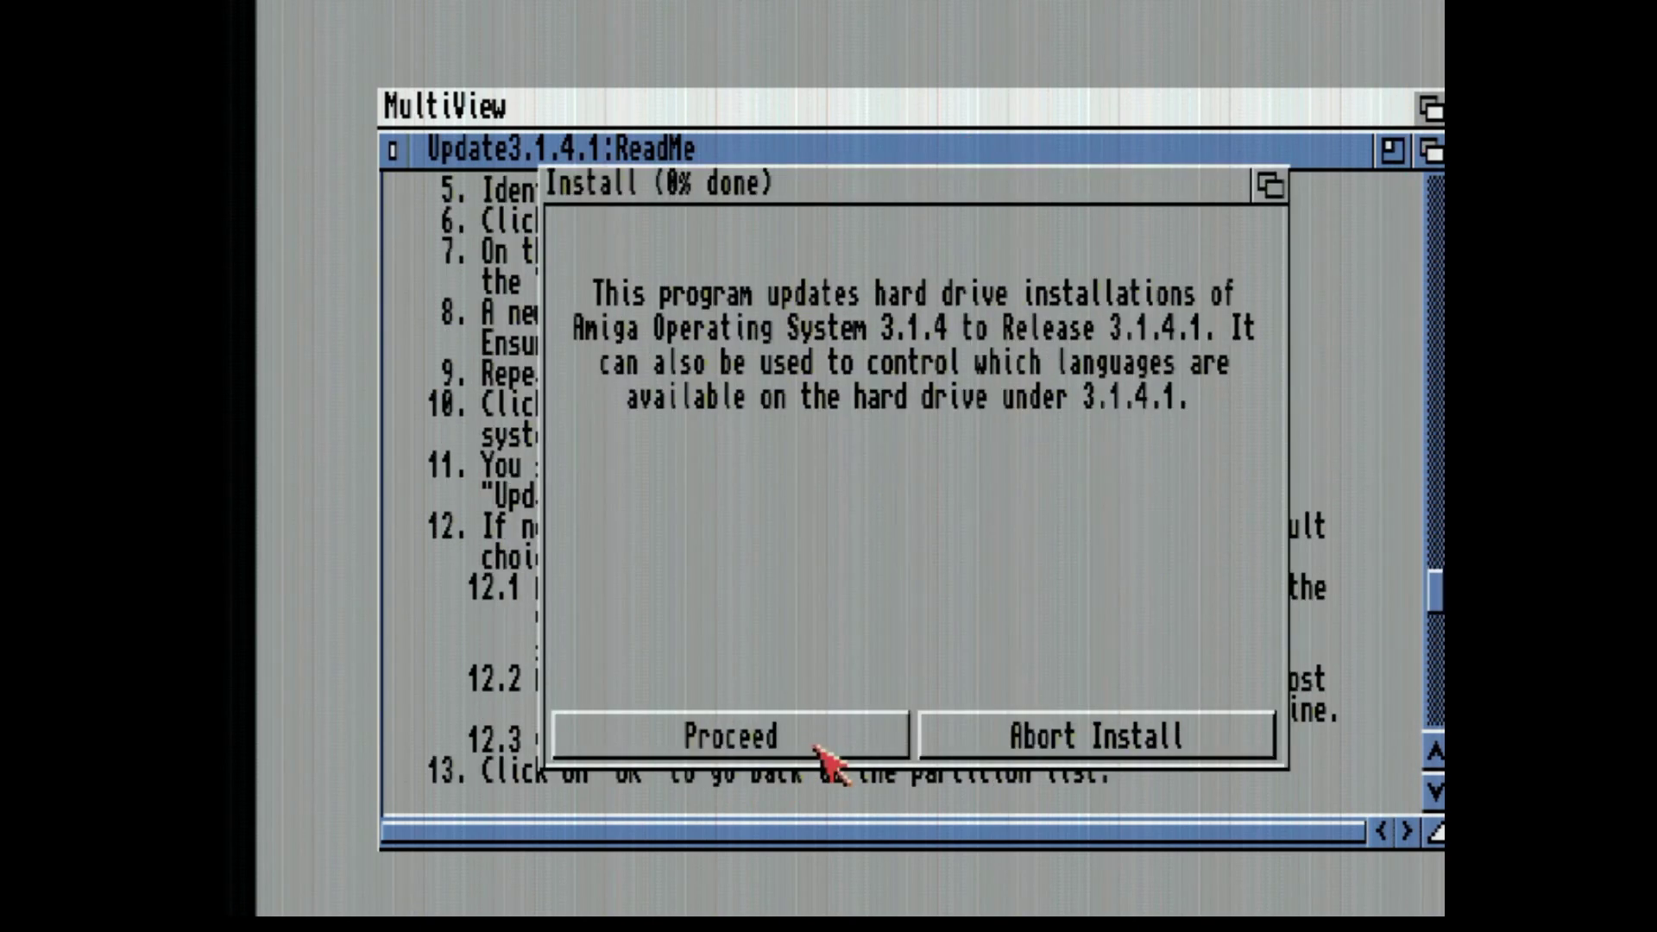
click(824, 757)
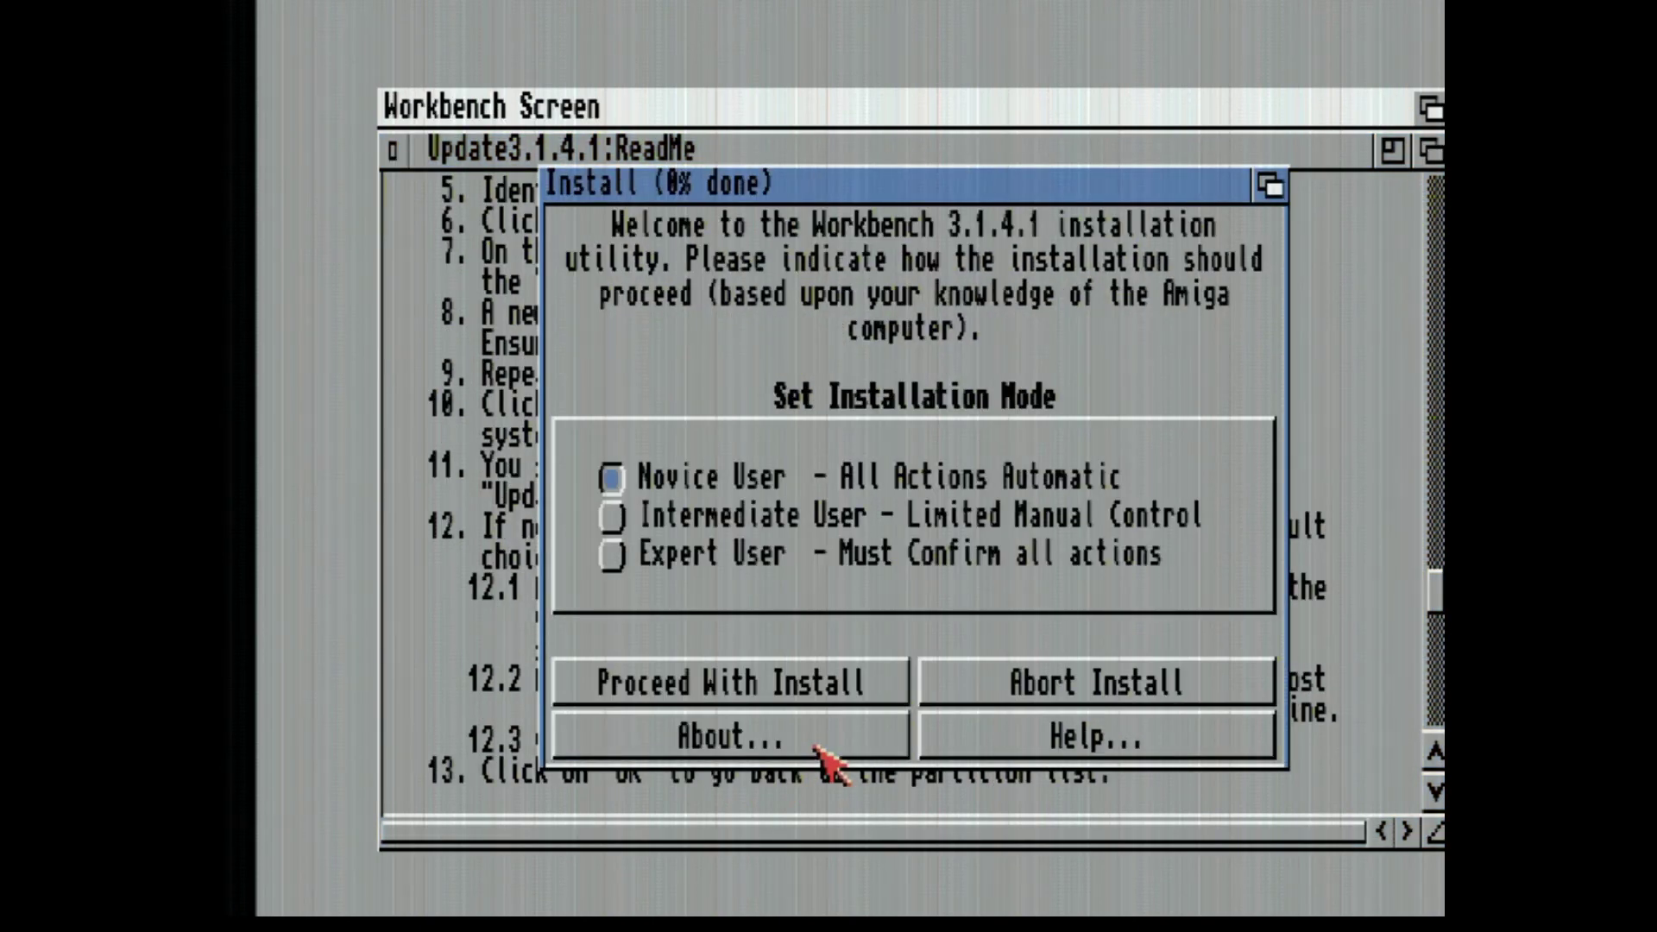
click(612, 516)
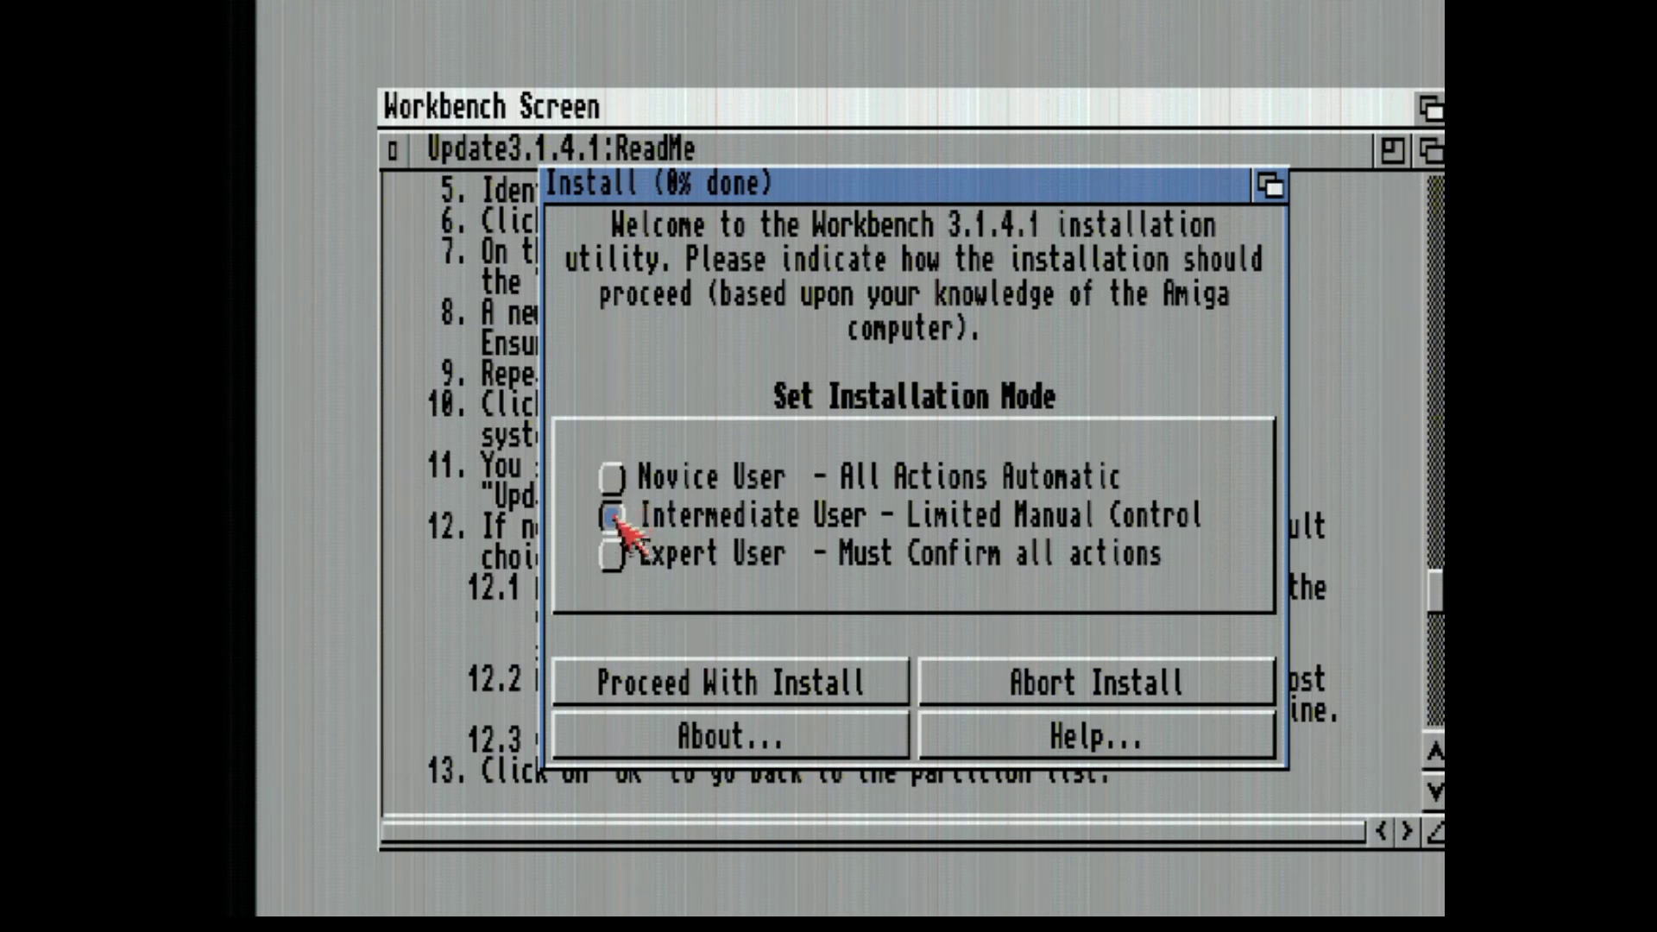
click(749, 672)
click(749, 673)
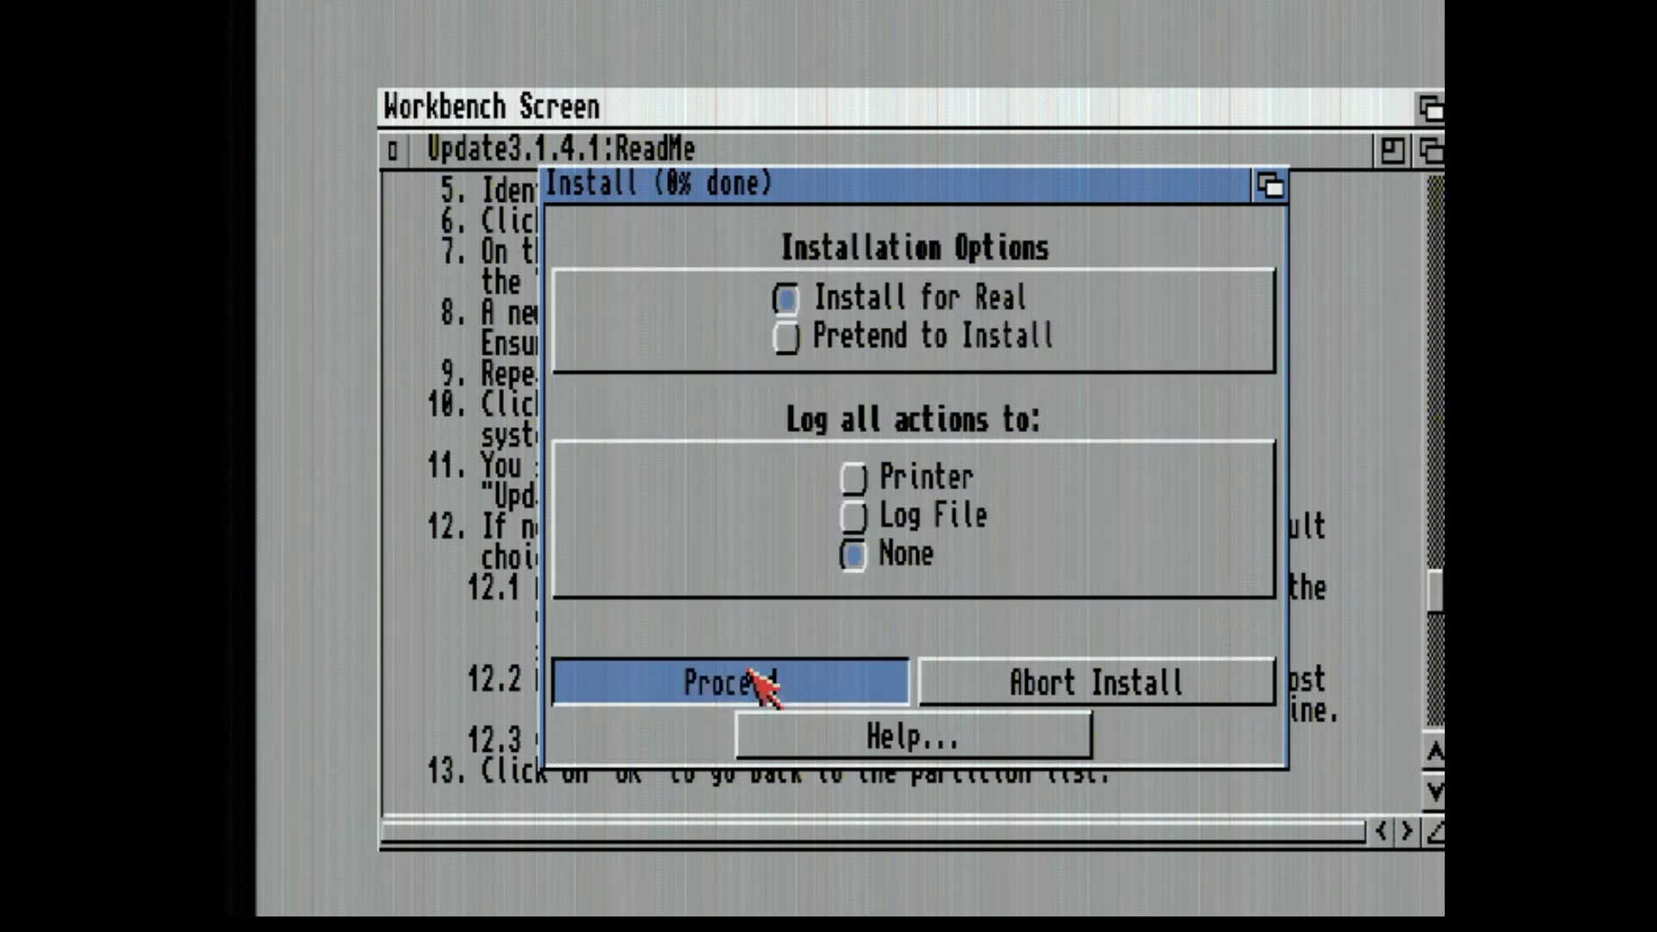
Install the update to DH0 with English only and accept the finished installation.
click(749, 671)
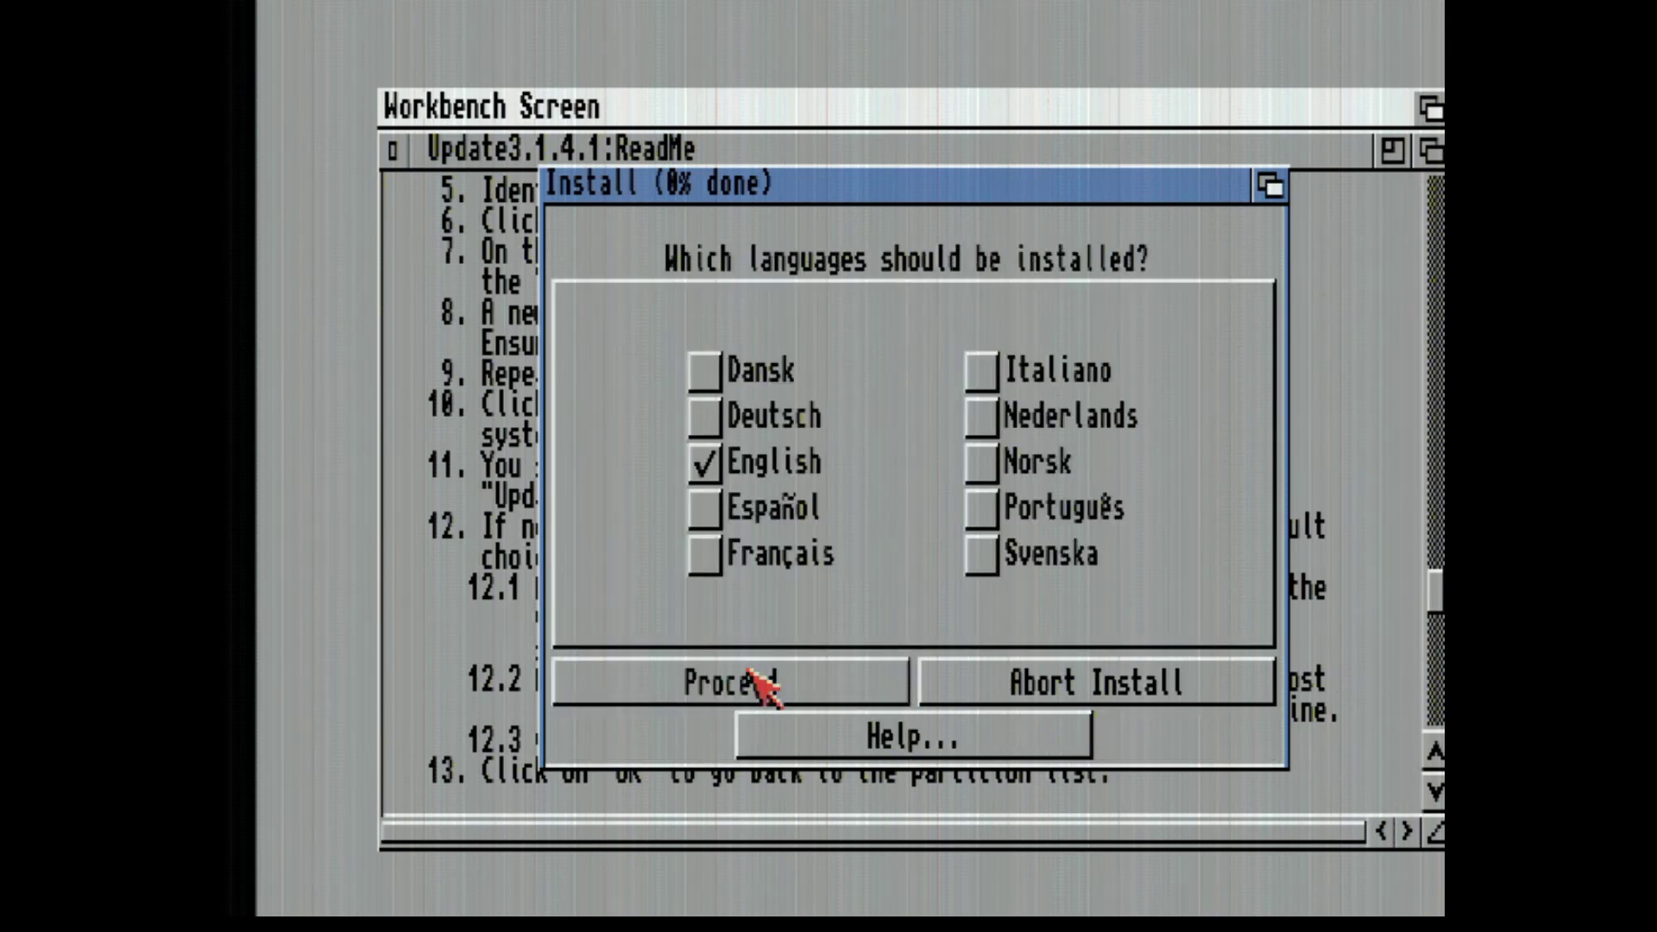
click(762, 684)
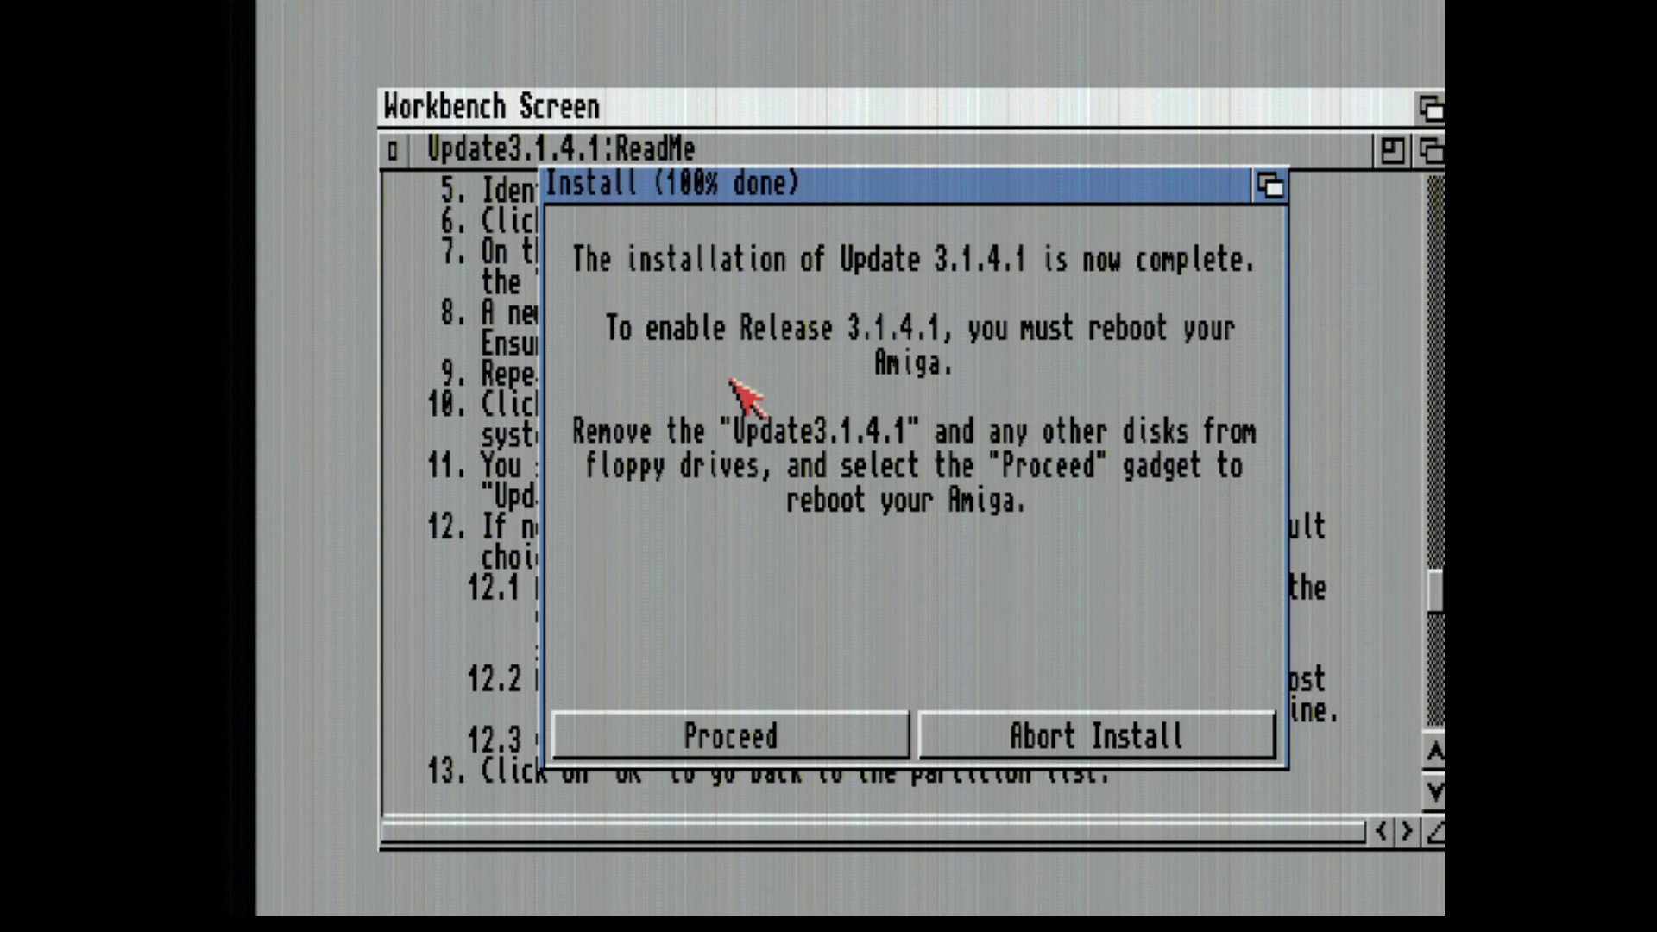
click(720, 742)
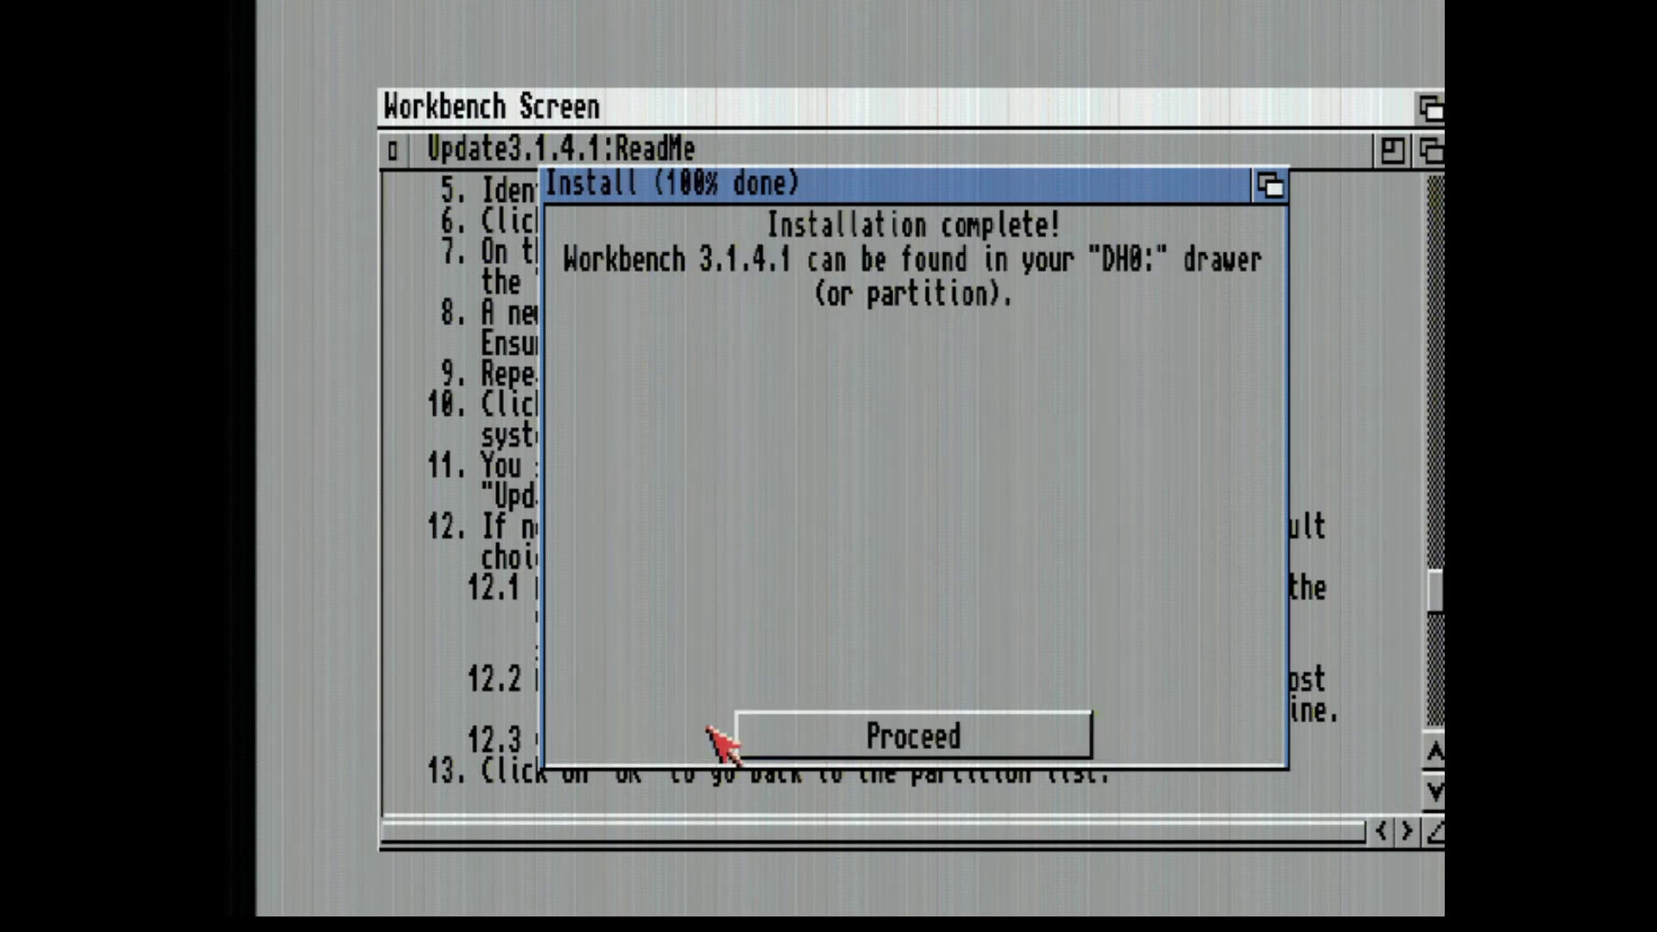
Dismiss the completion notice and list the floppy's contents in the Shell.
click(906, 742)
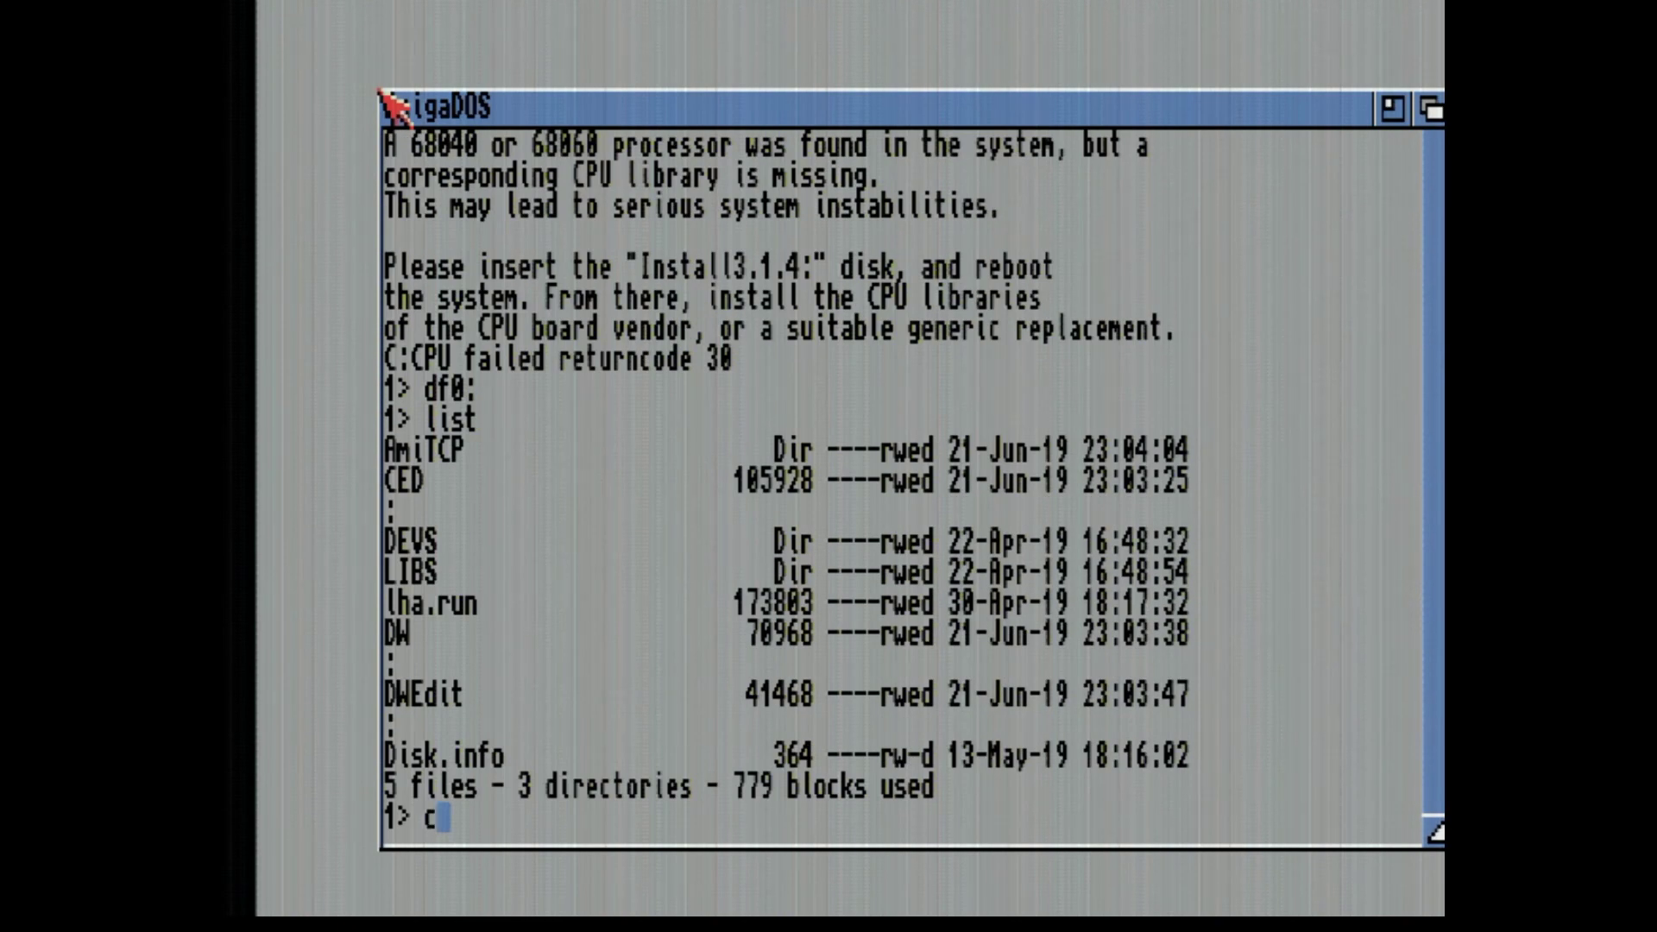
key(Return)
text(list)
key(Return)
Copy 68040.library to sys:libs/ and list SYS:Libs to confirm it arrived.
text(copy 68040.library sys:libs/)
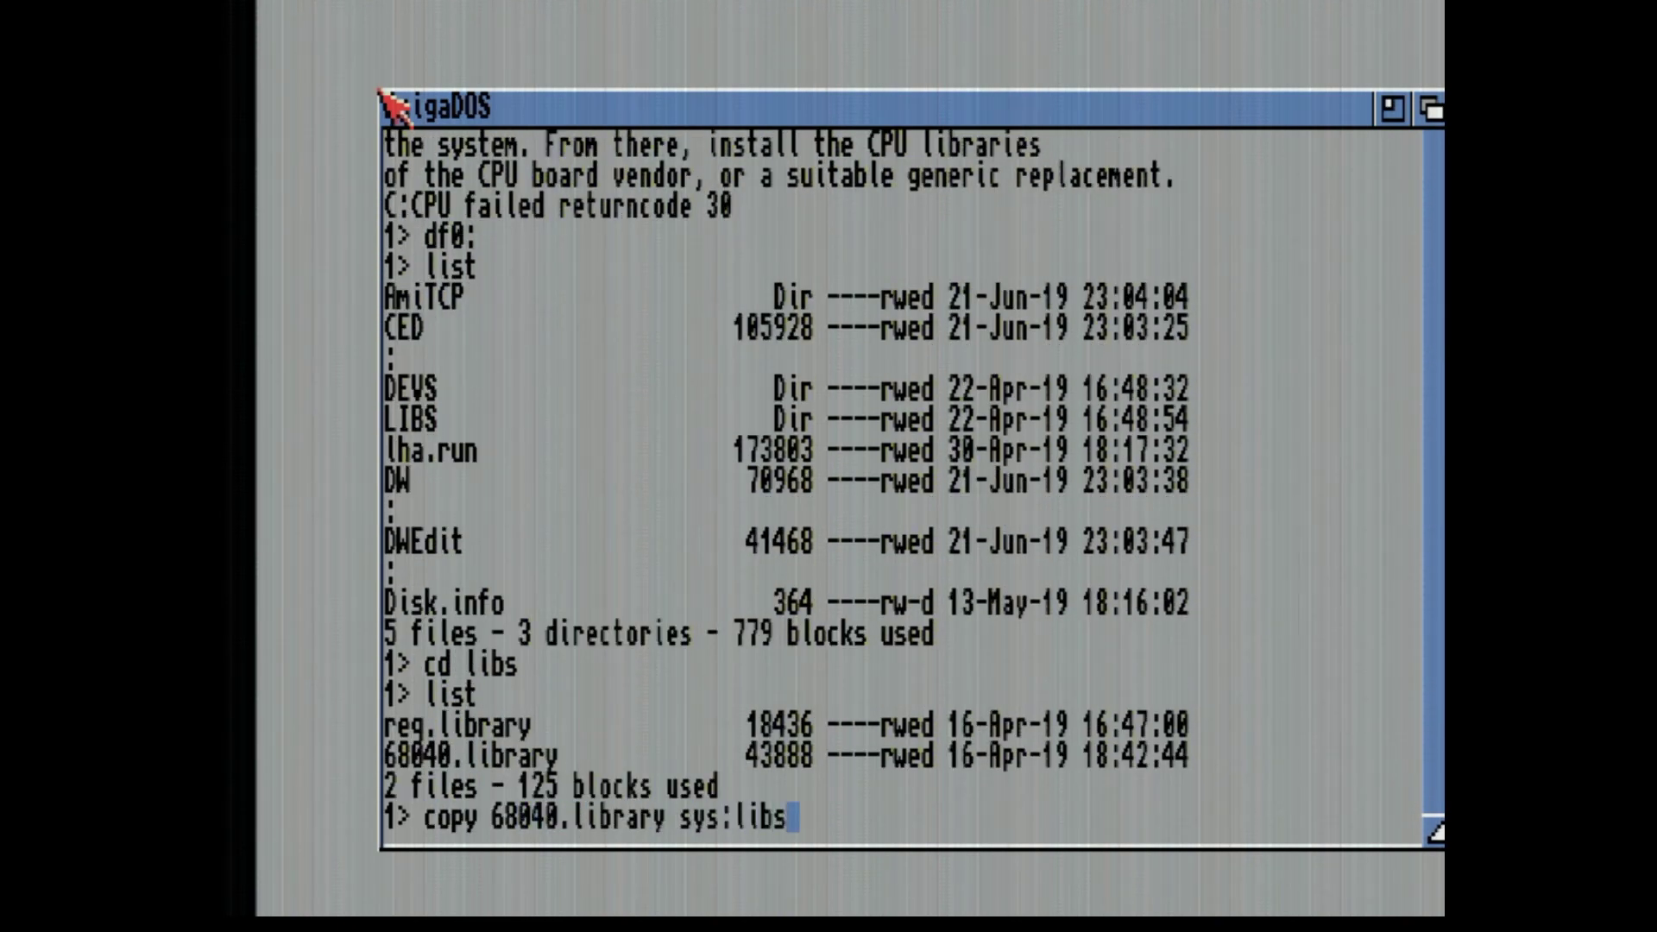
key(Return)
text(sys:)
key(Return)
text(libs)
key(Return)
text(dir)
key(Return)
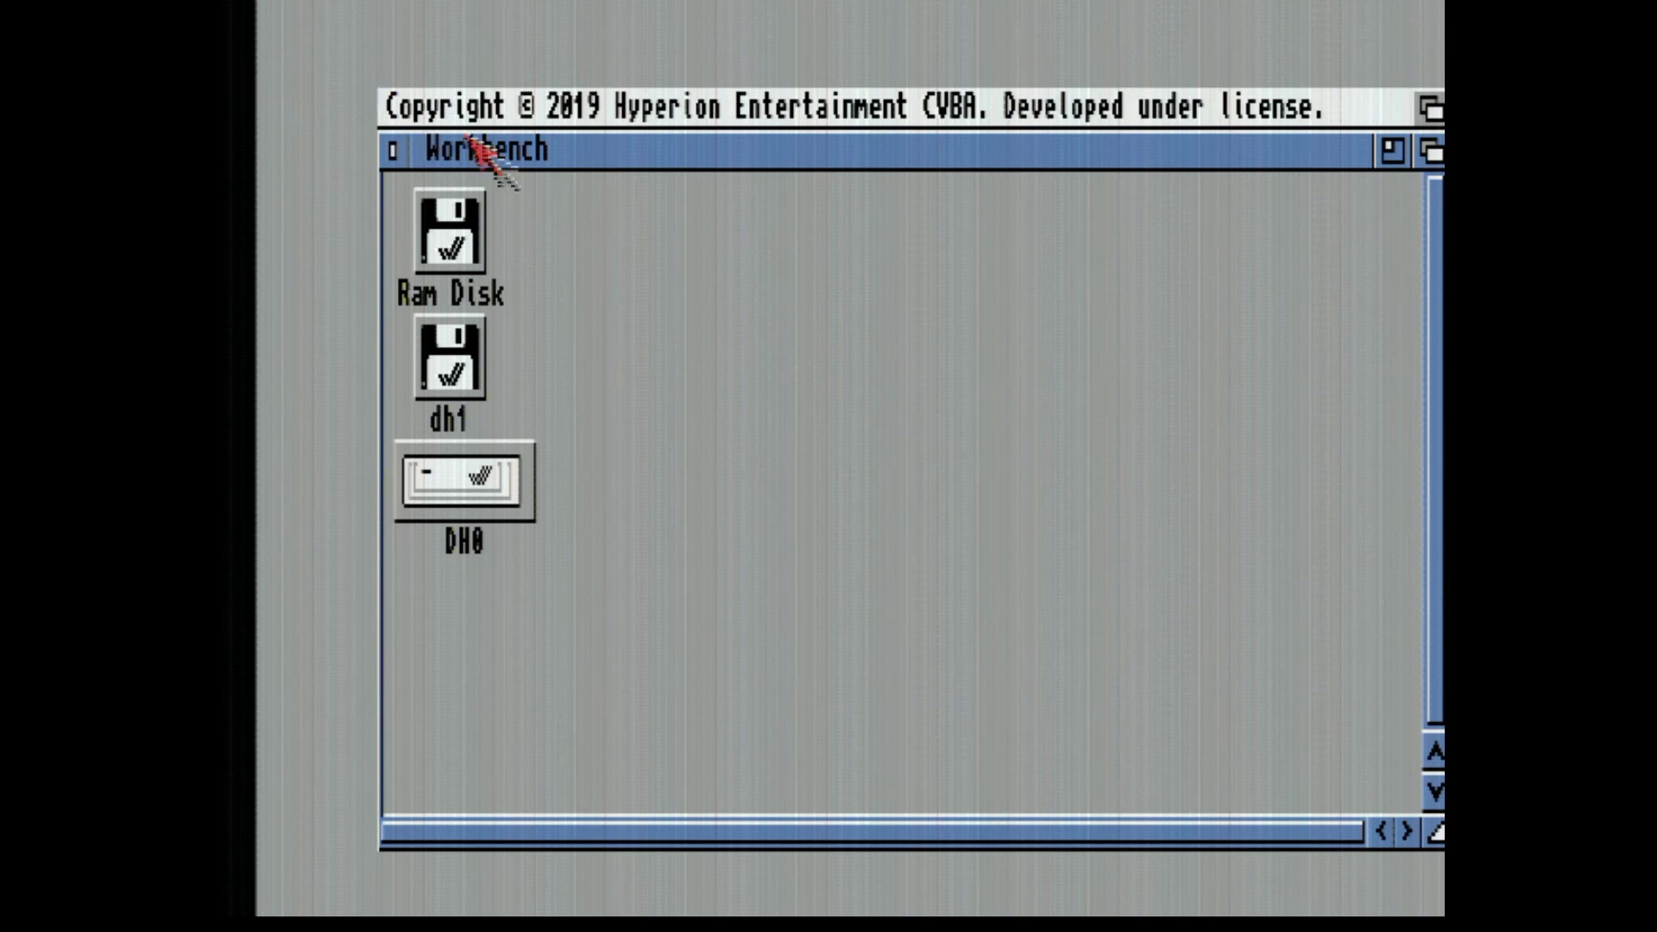
Turn on the Workbench Backdrop and snapshot the positions of all icons.
right_click(414, 111)
right_click(432, 149)
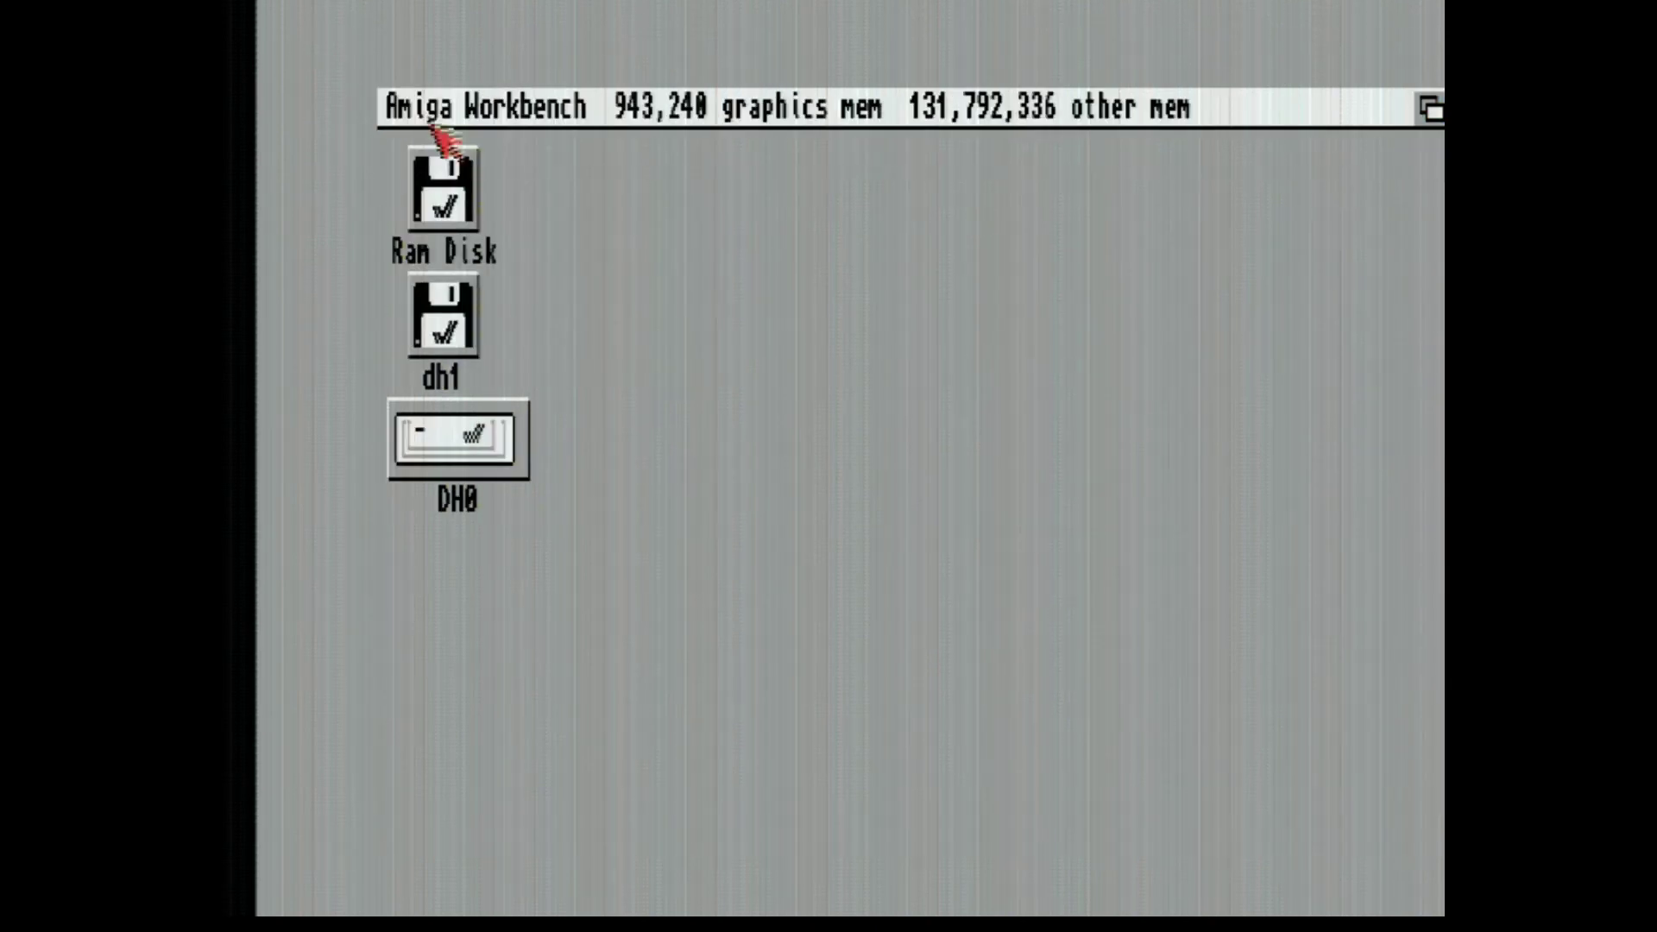
right_click(442, 96)
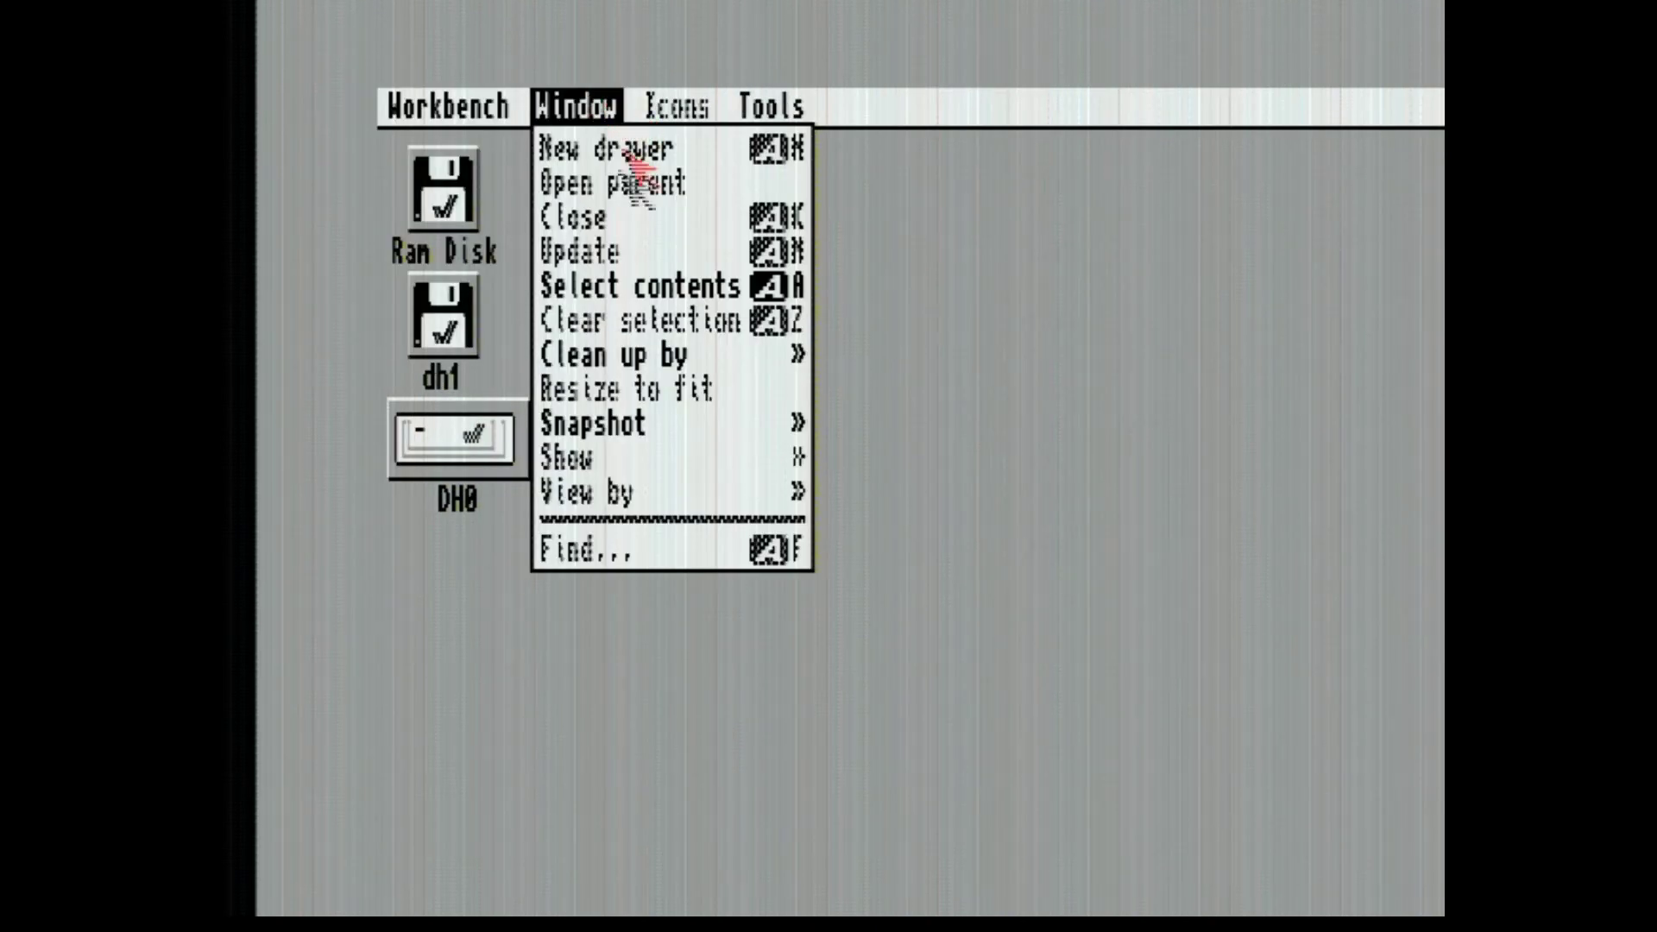
right_click(781, 454)
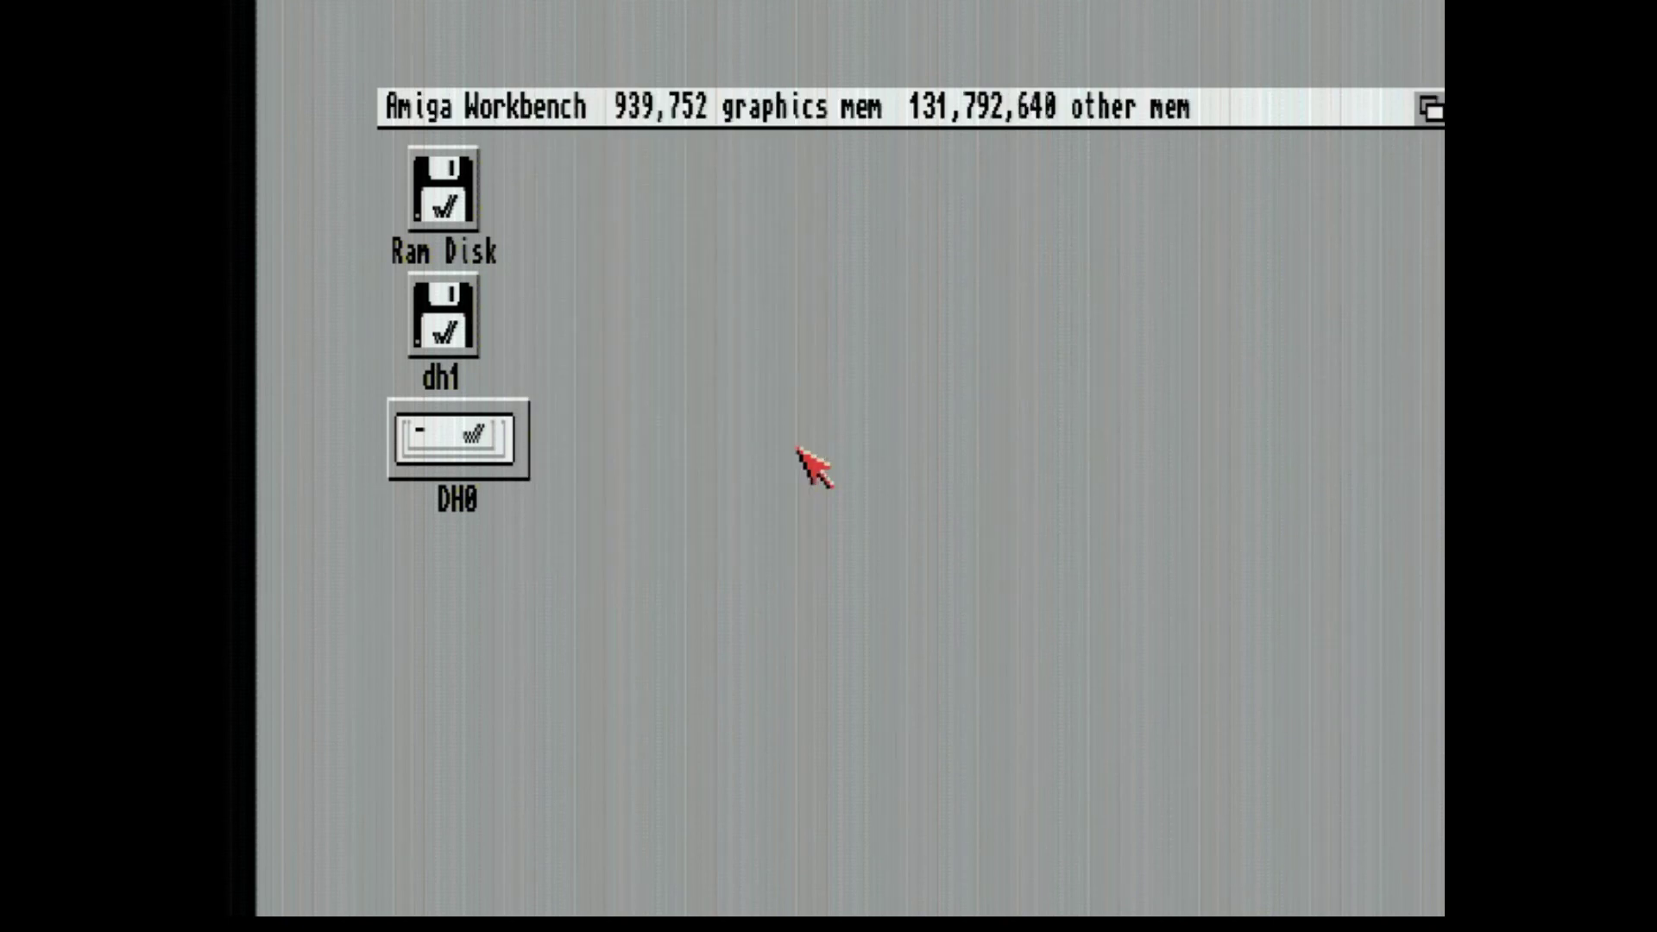
Enter 'copy' at the Execute Command prompt, then view About: Kickstart 45.64, Workbench 45.194.
key(super+e)
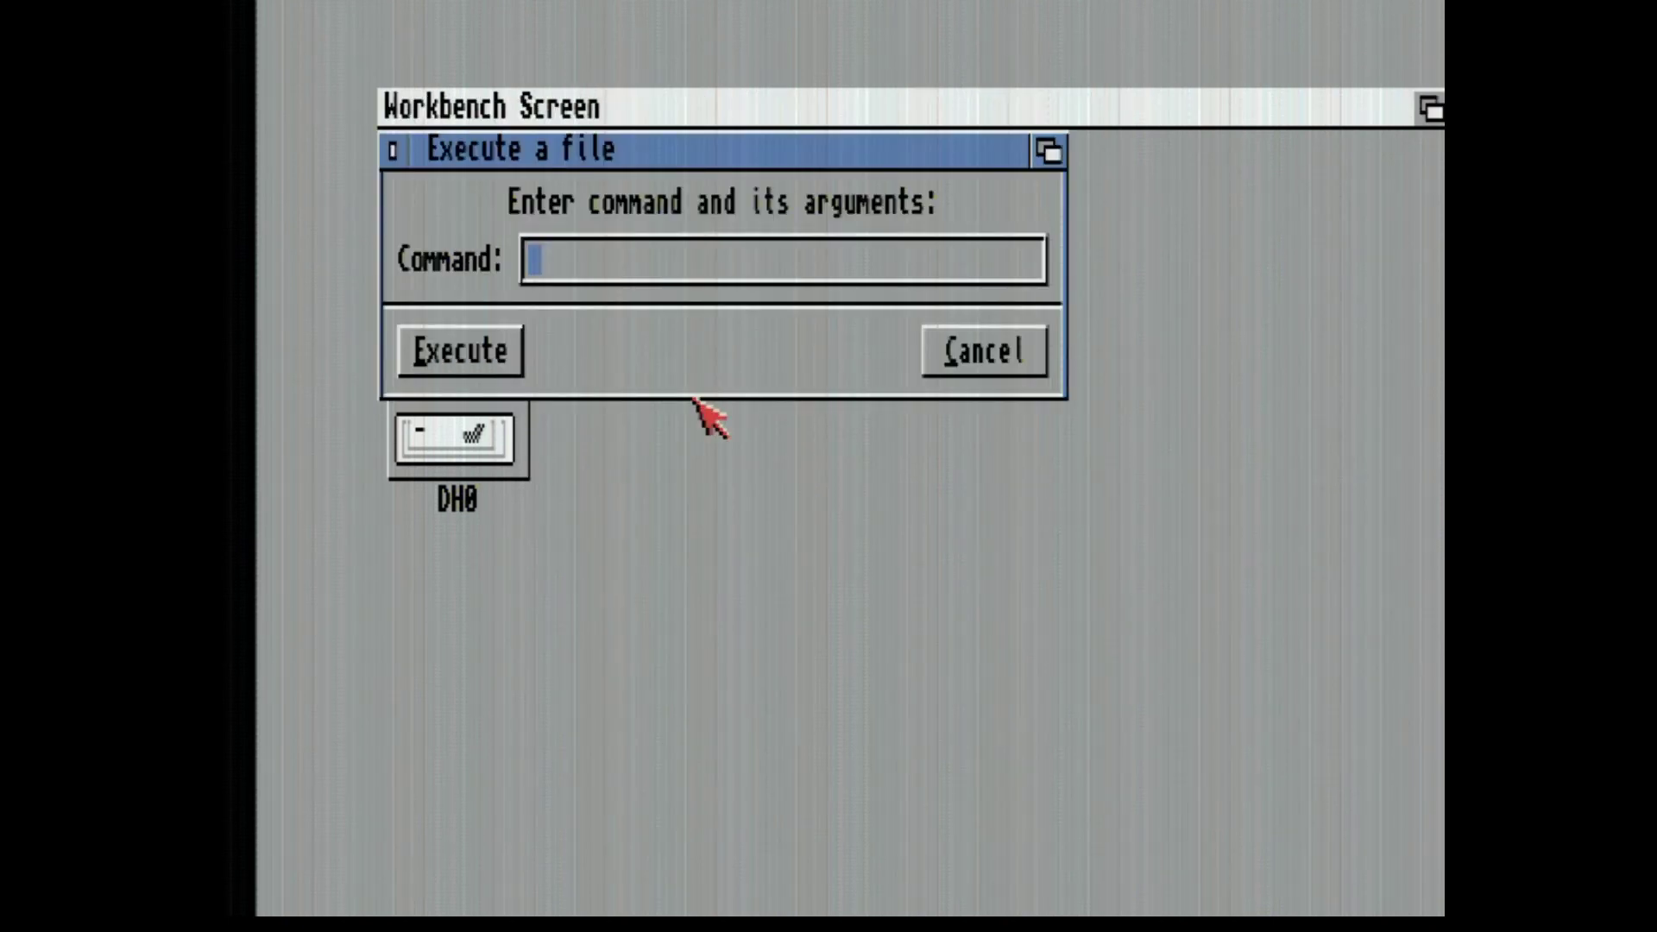
text(copy)
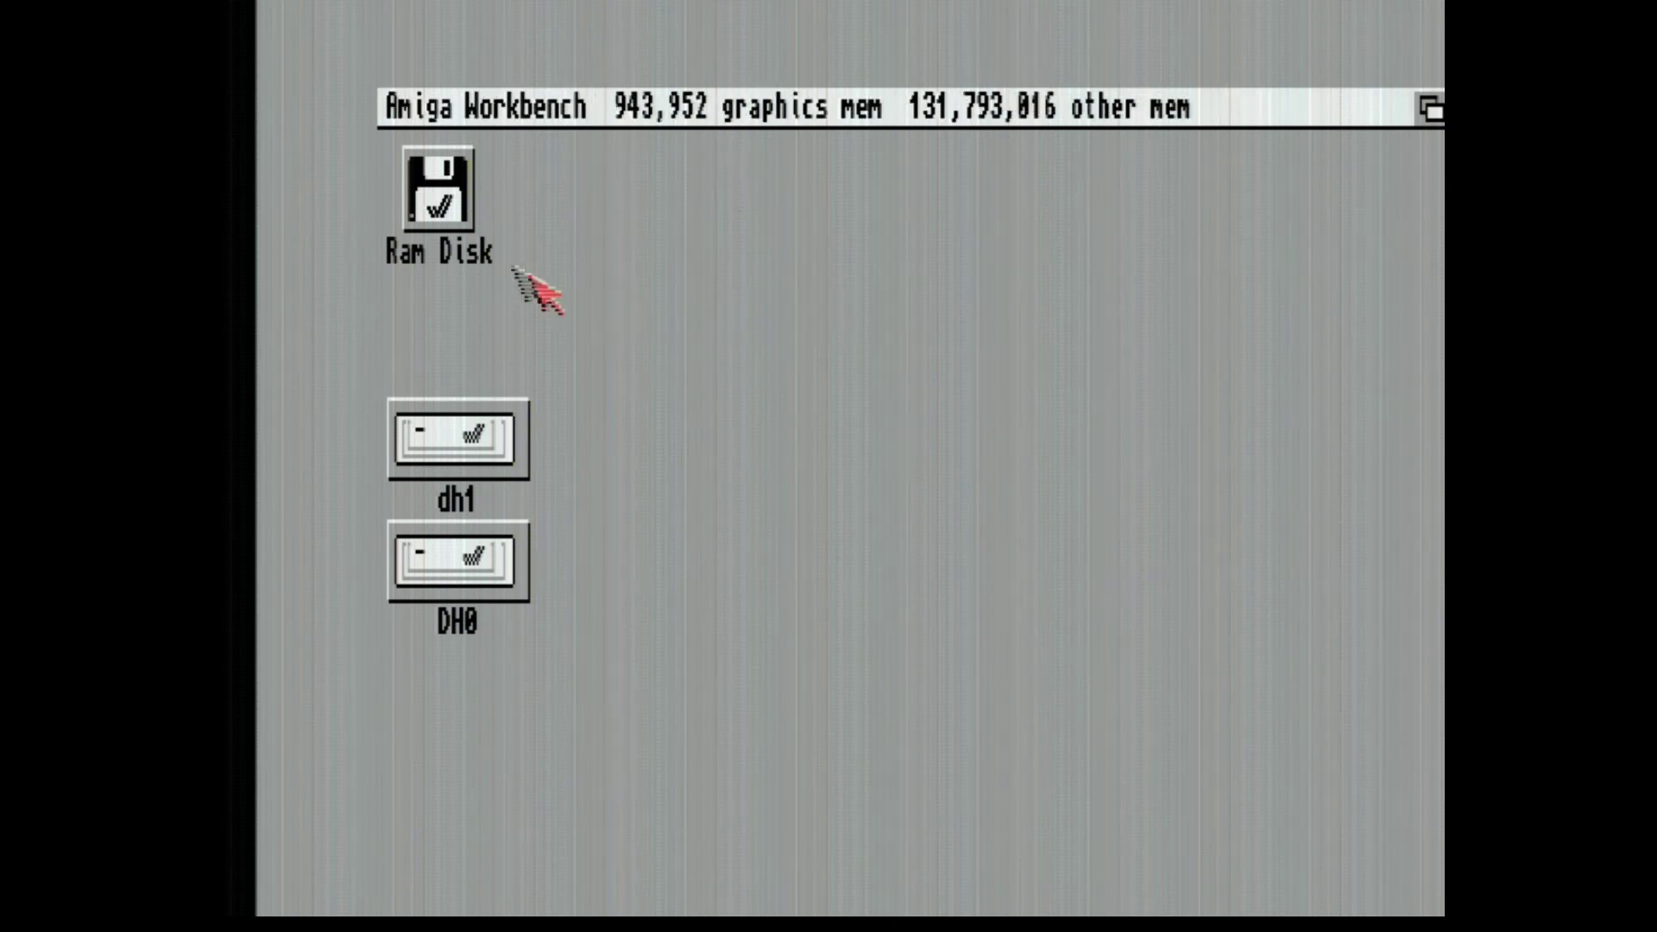
right_click(401, 101)
right_click(483, 326)
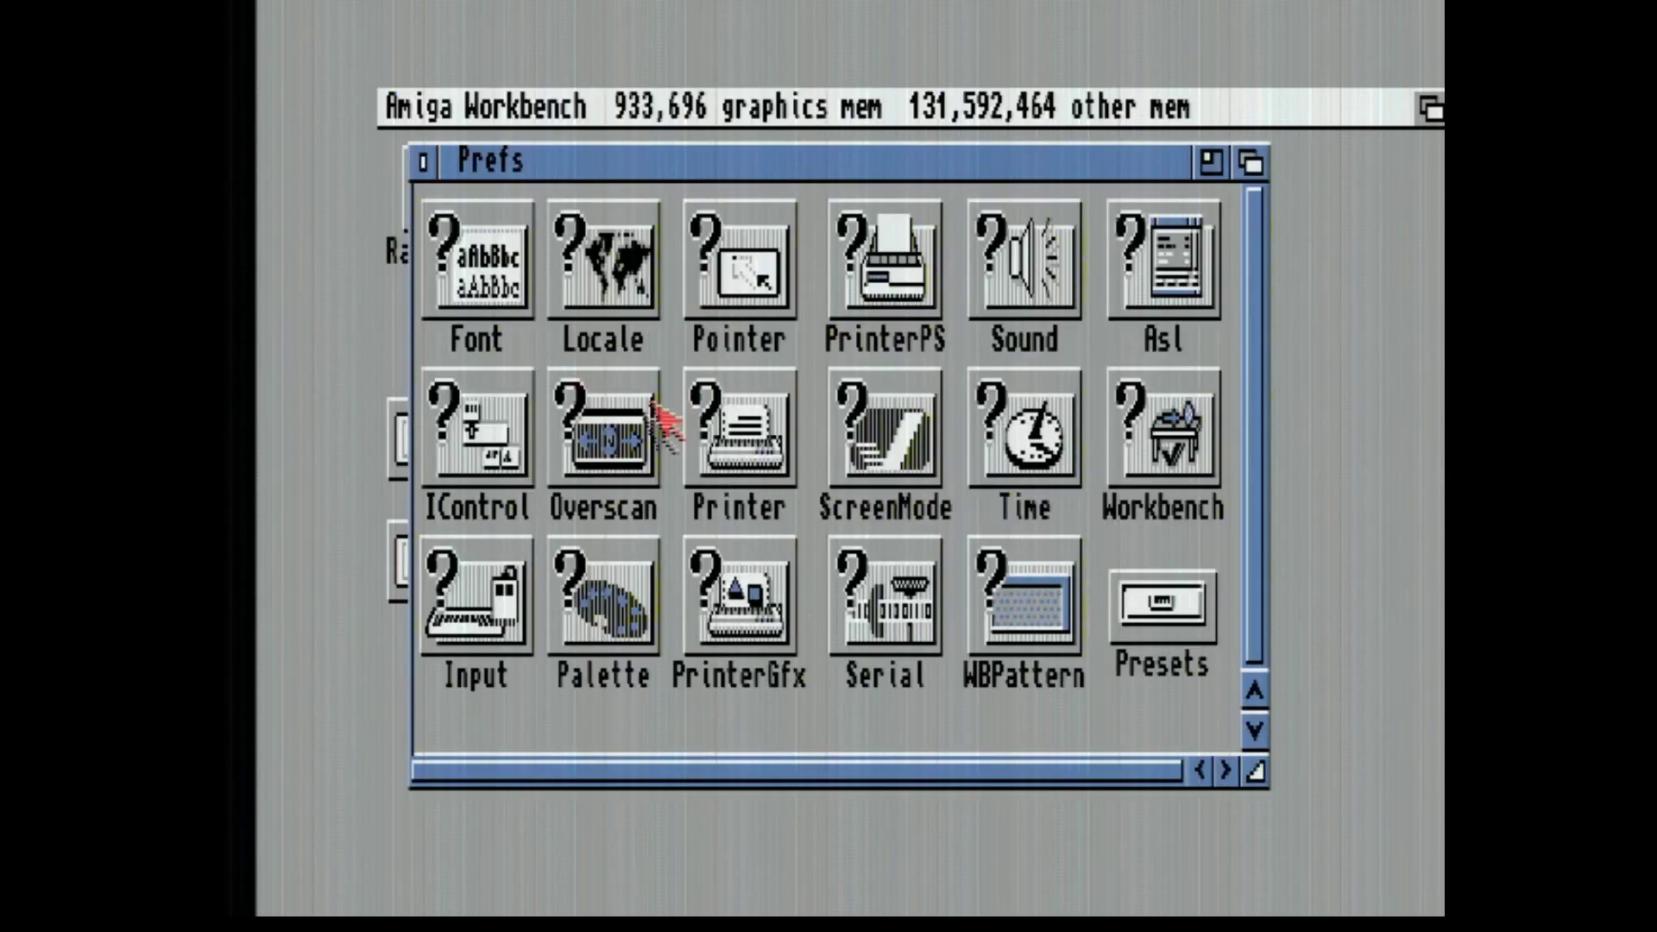
Stretch the NTSC text overscan area to the maximum 724 x 241.
double_click(627, 455)
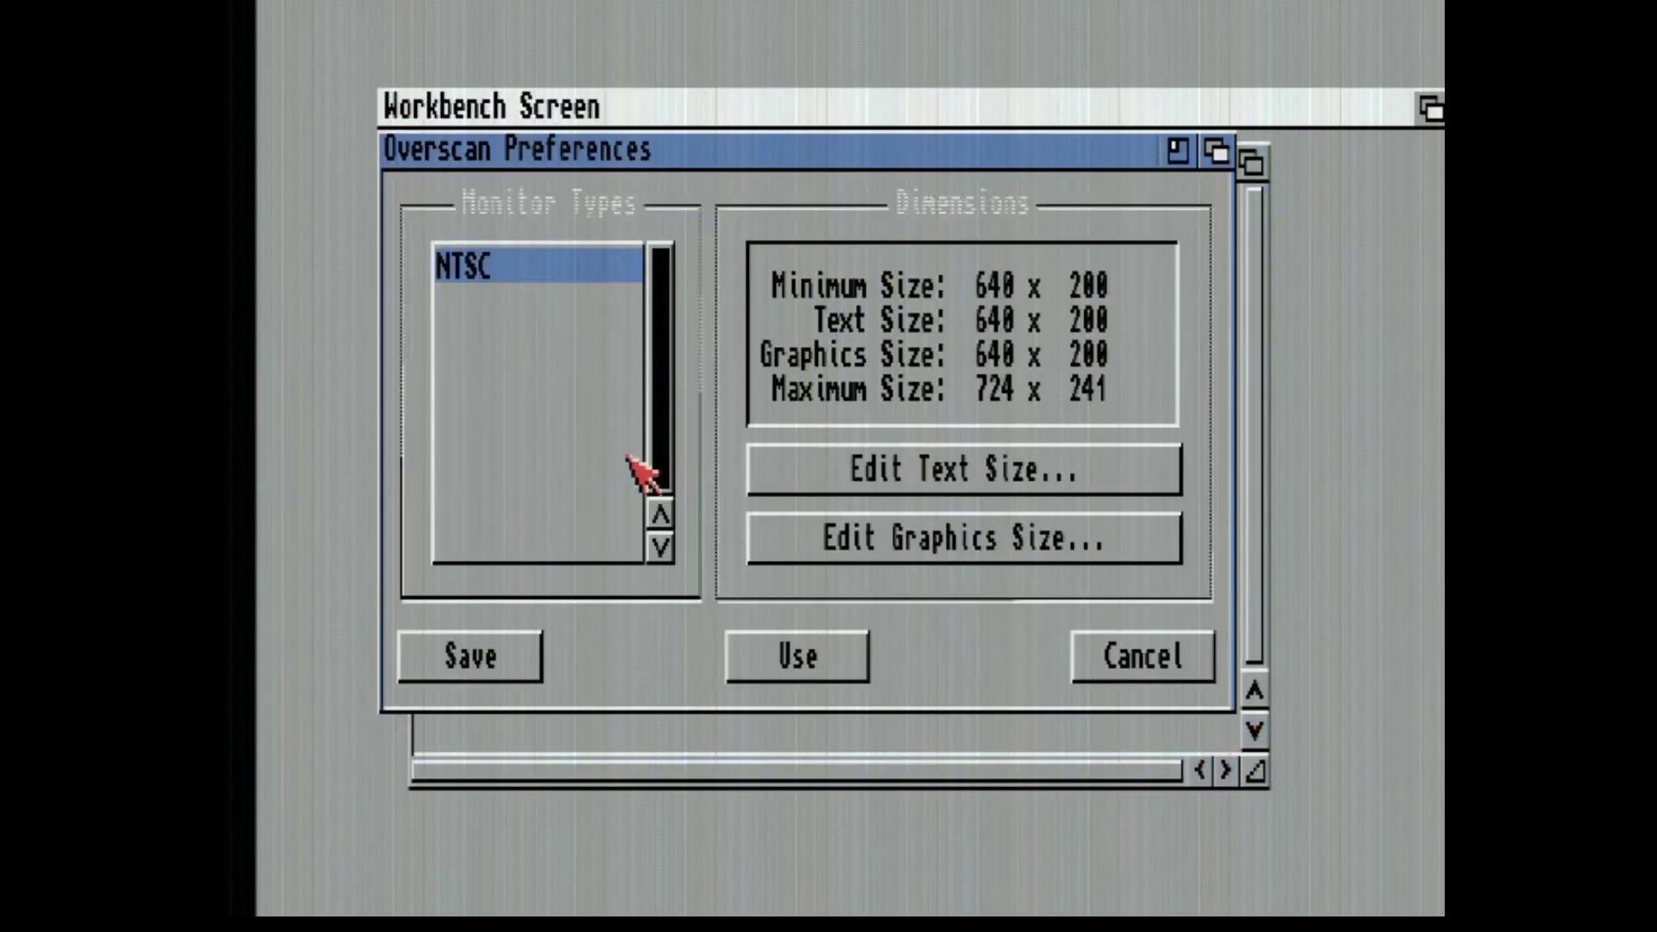
click(893, 473)
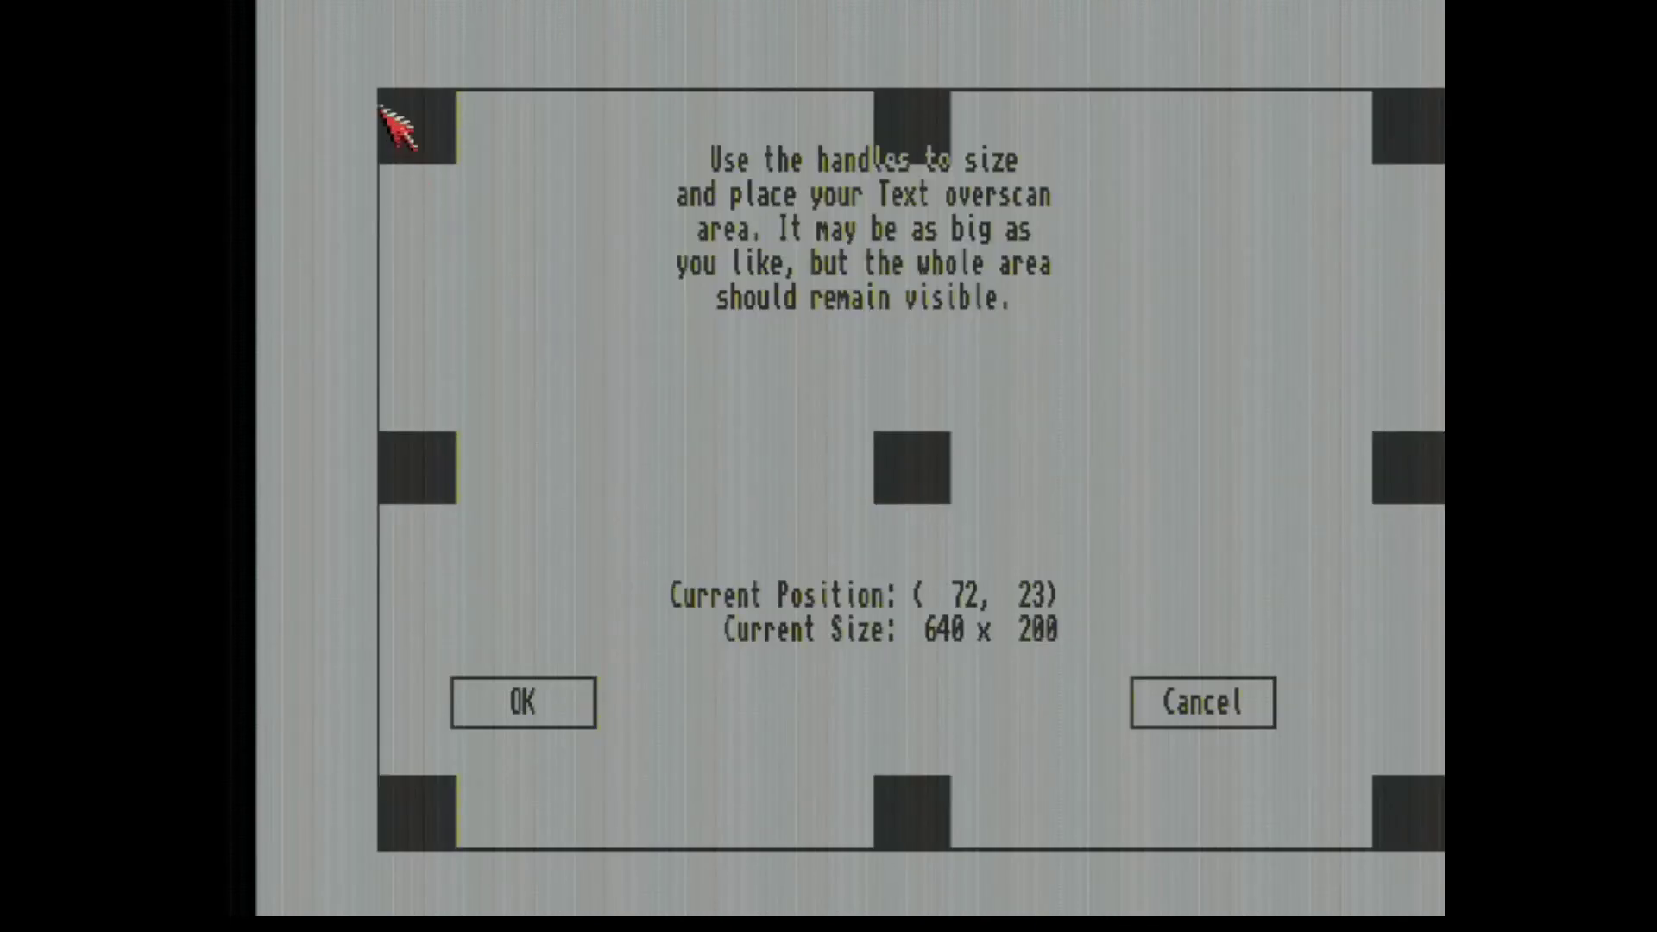
drag(415, 130, 309, 59)
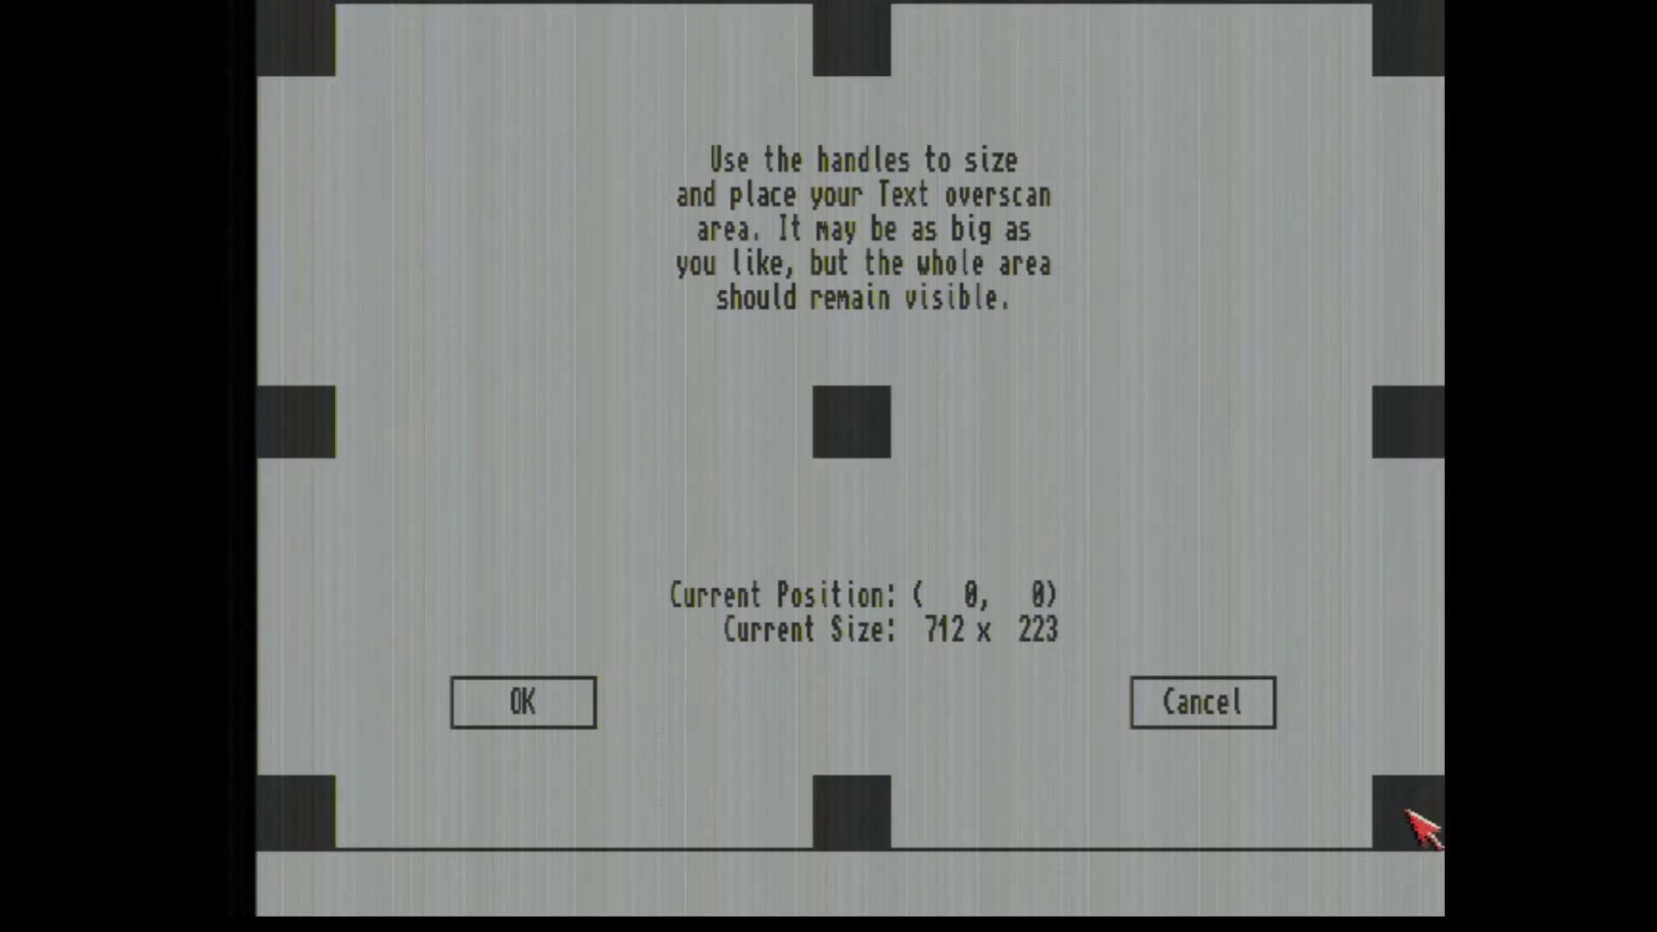
drag(1424, 829, 1441, 910)
click(522, 701)
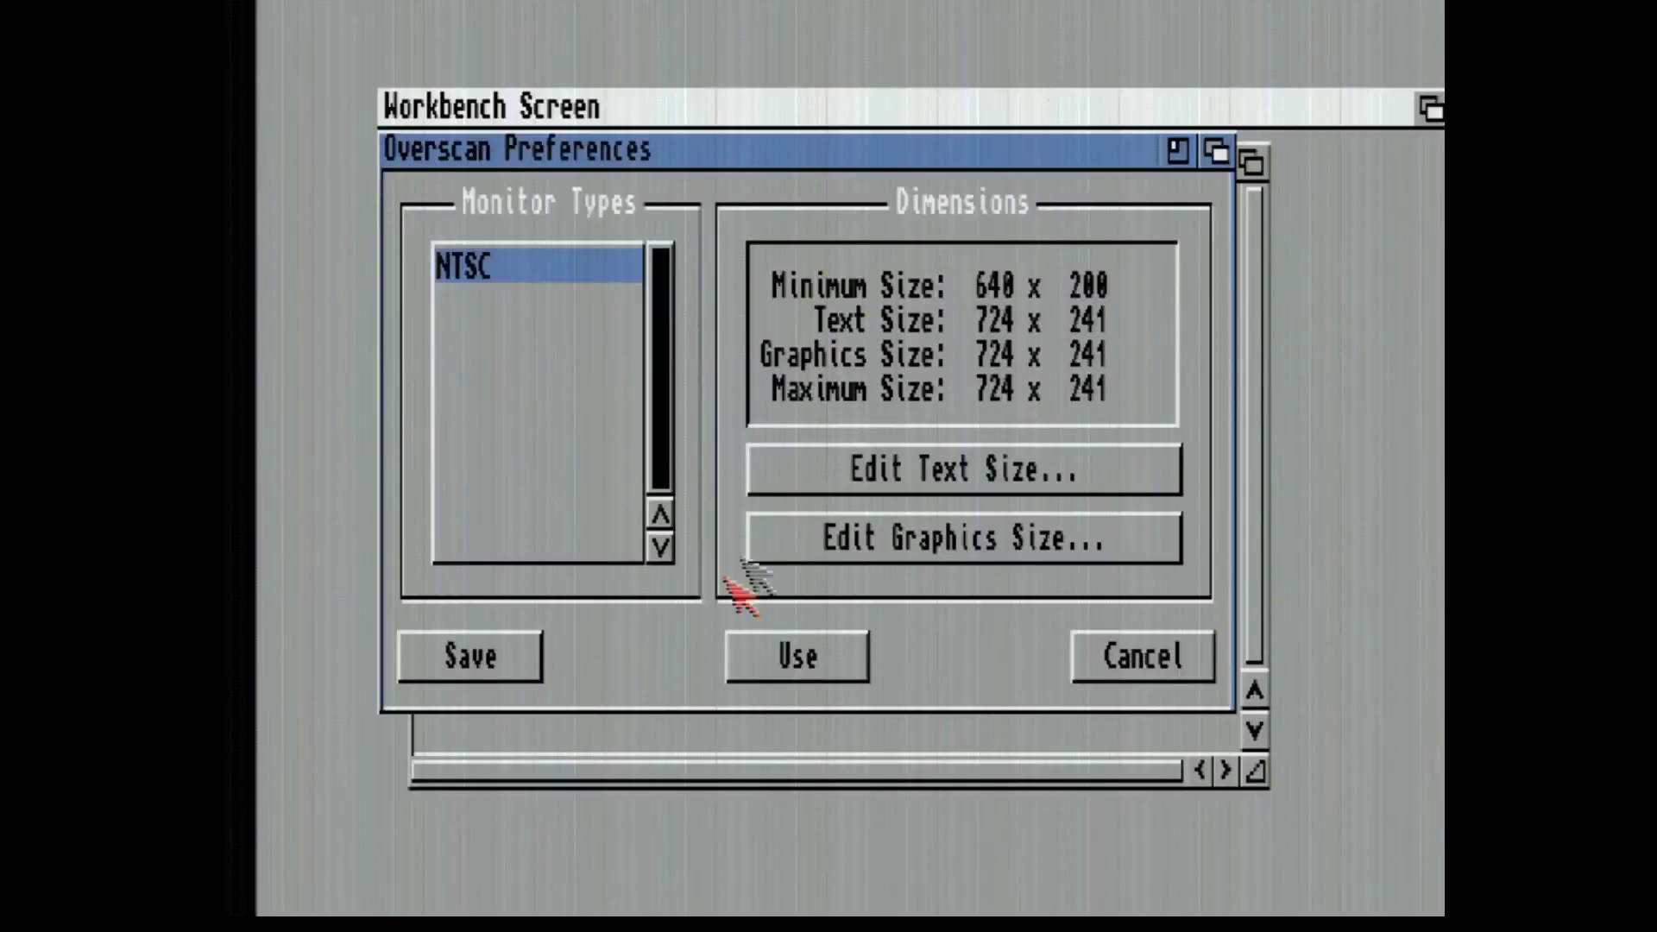
Accept the graphics overscan at 724 x 241 and save the overscan settings.
click(973, 509)
click(550, 720)
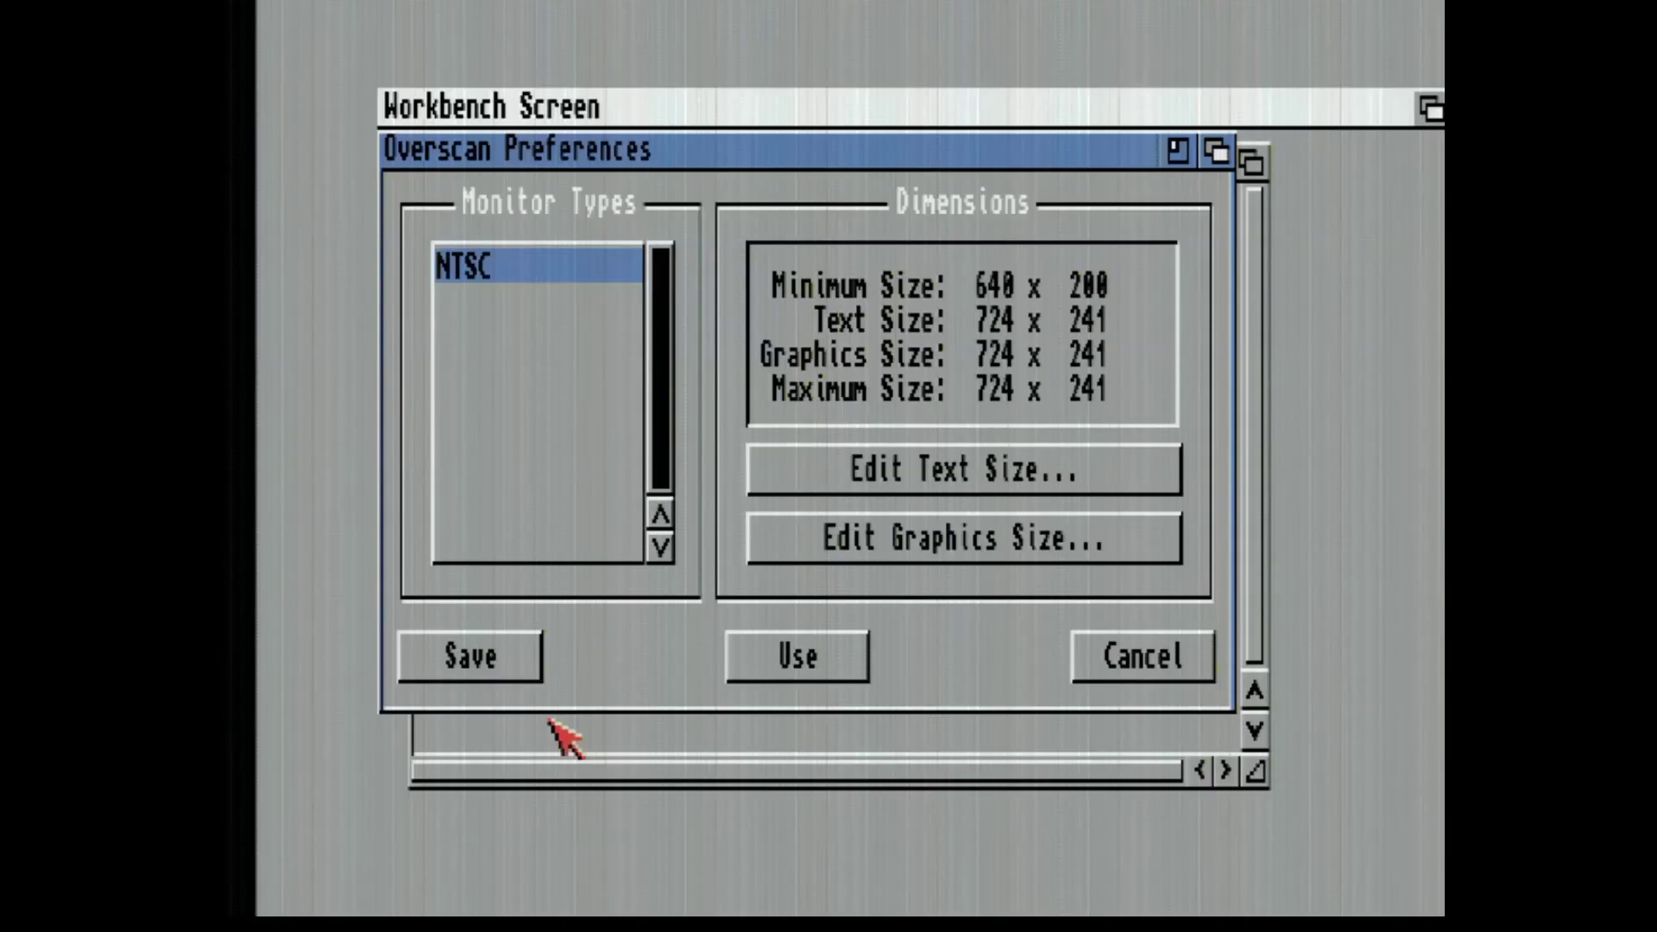
click(443, 665)
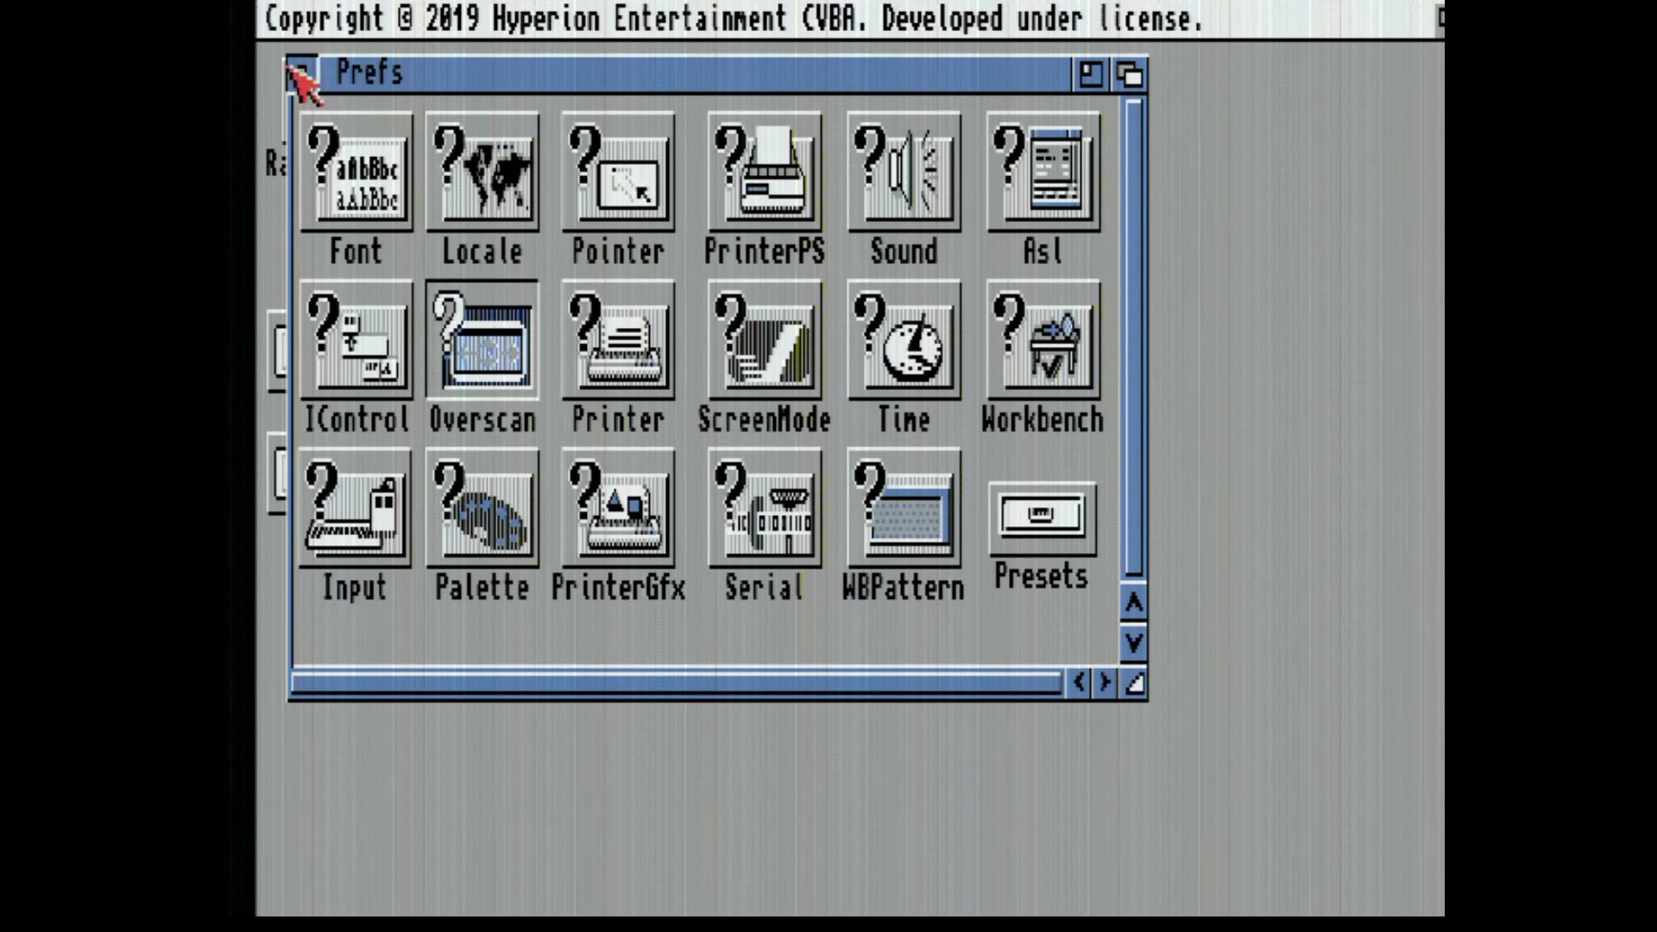
Save the NTSC:High Res Laced 724 x 482 screen mode and close the Prefs drawer.
double_click(805, 371)
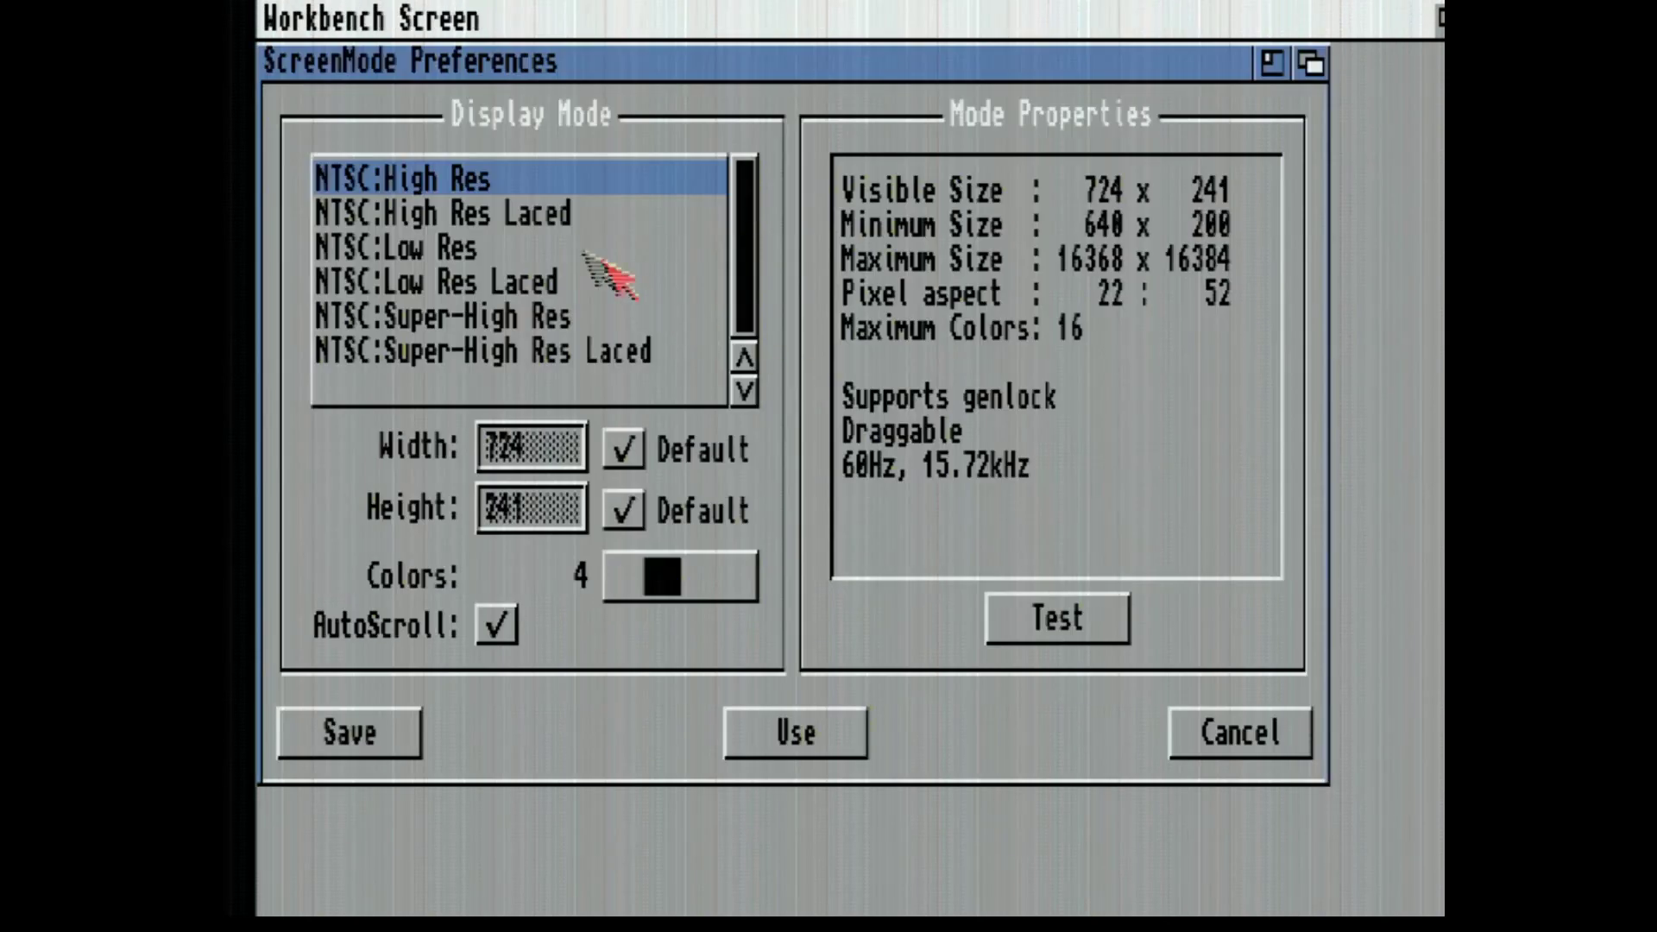
click(517, 221)
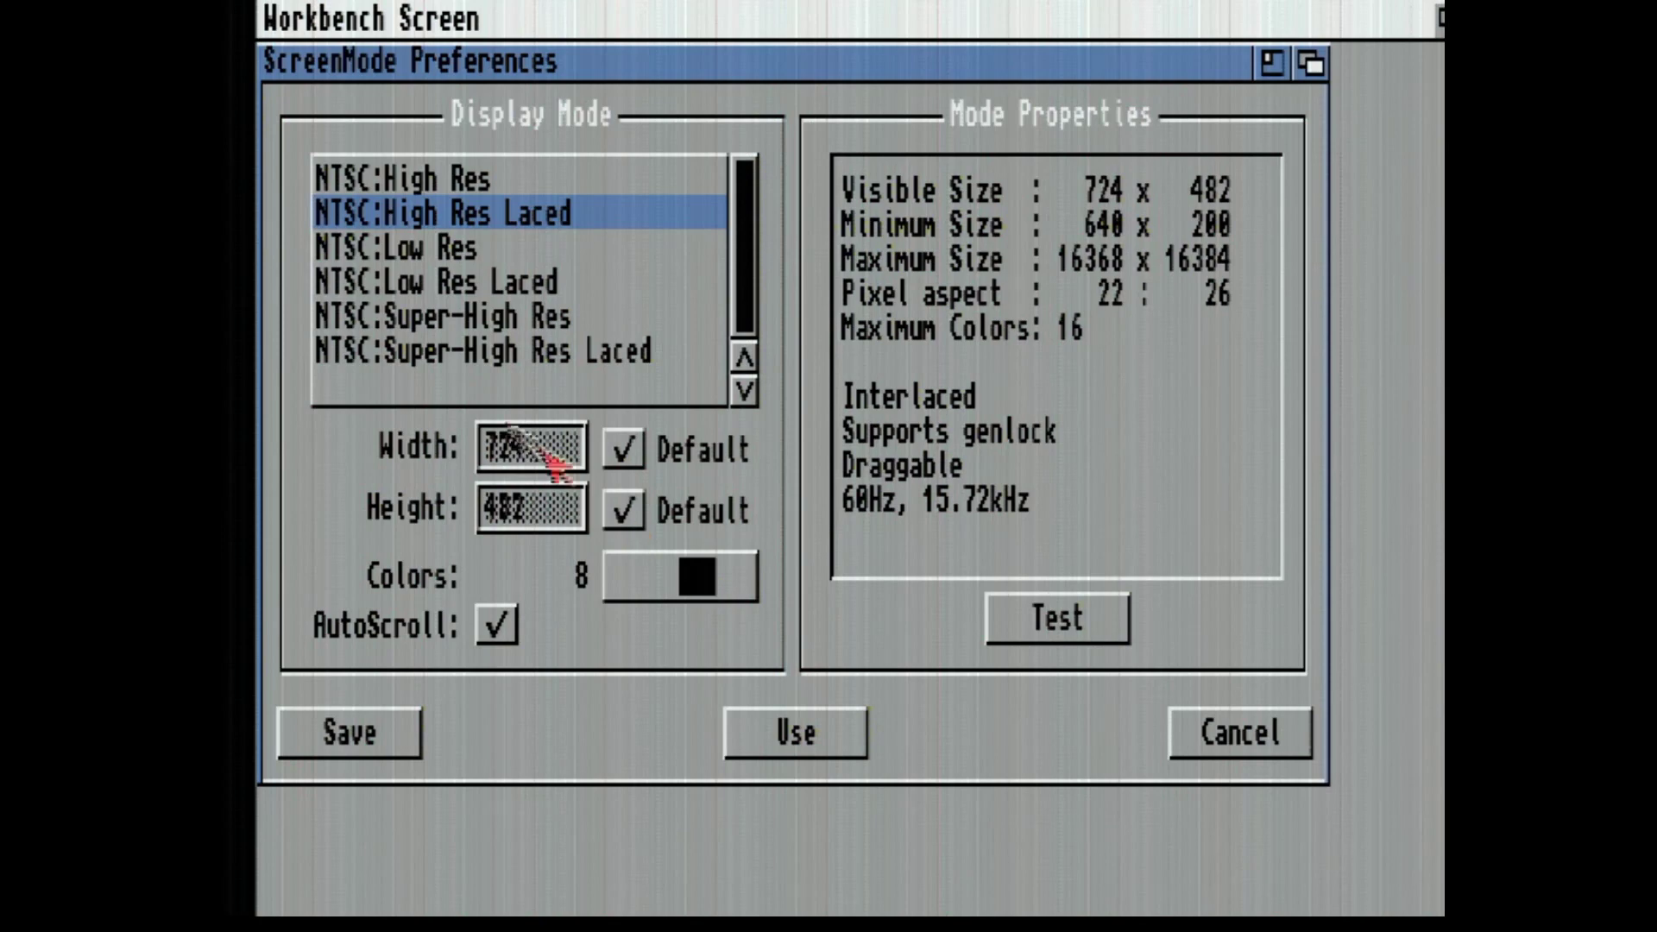
click(370, 744)
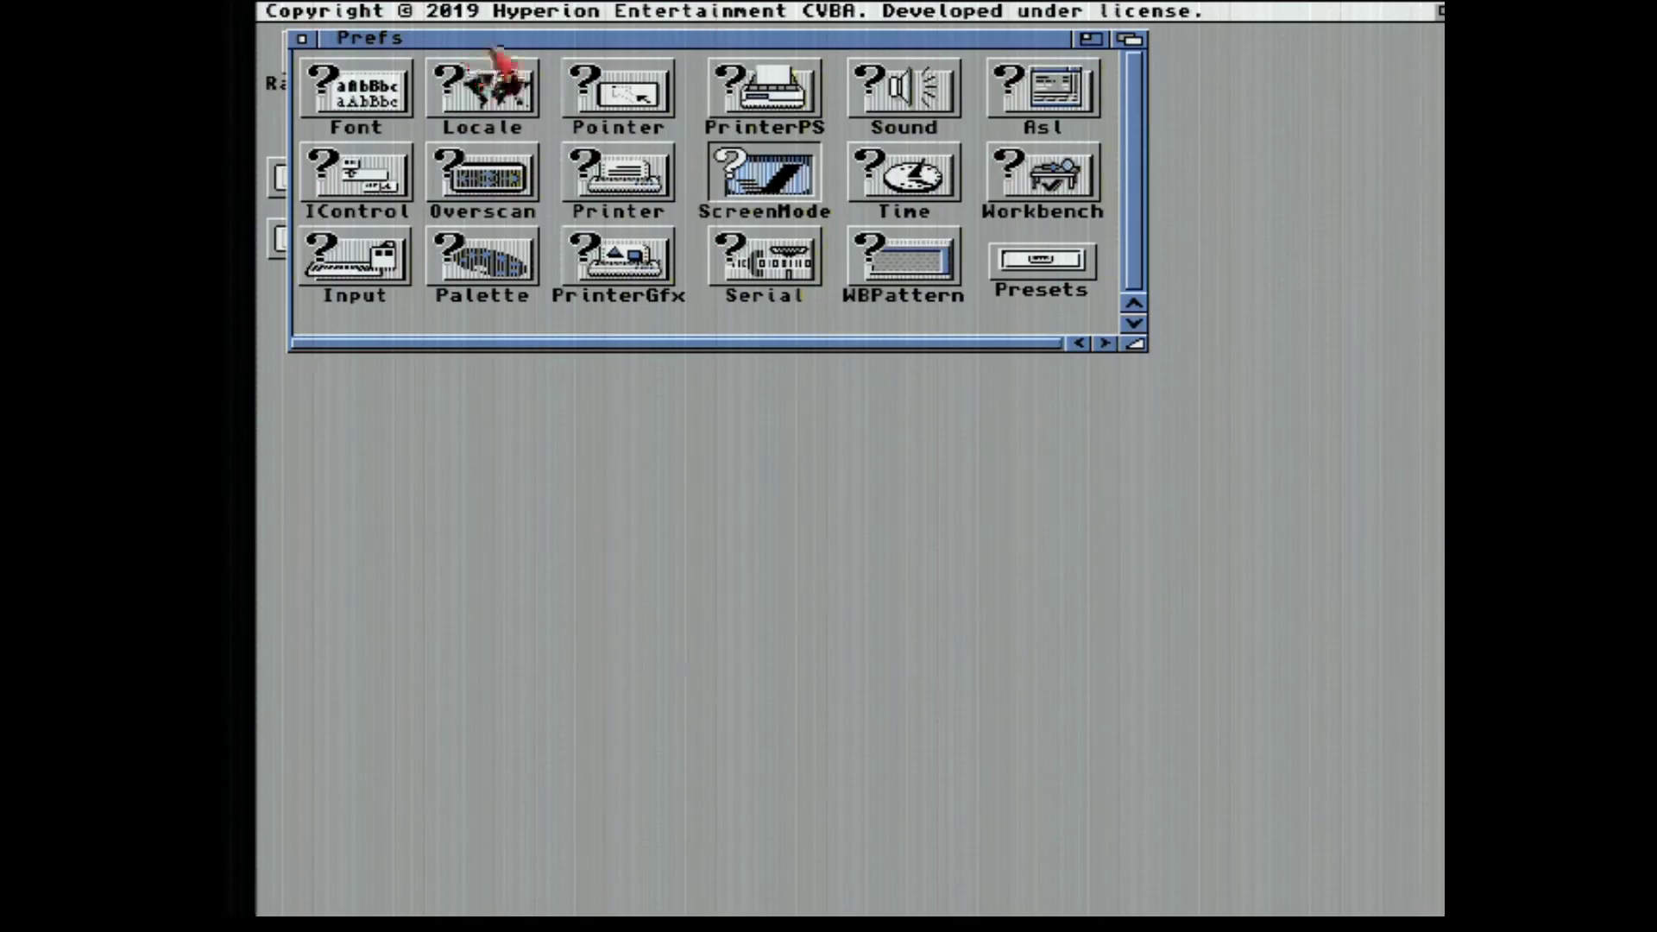
drag(490, 46, 571, 301)
click(382, 298)
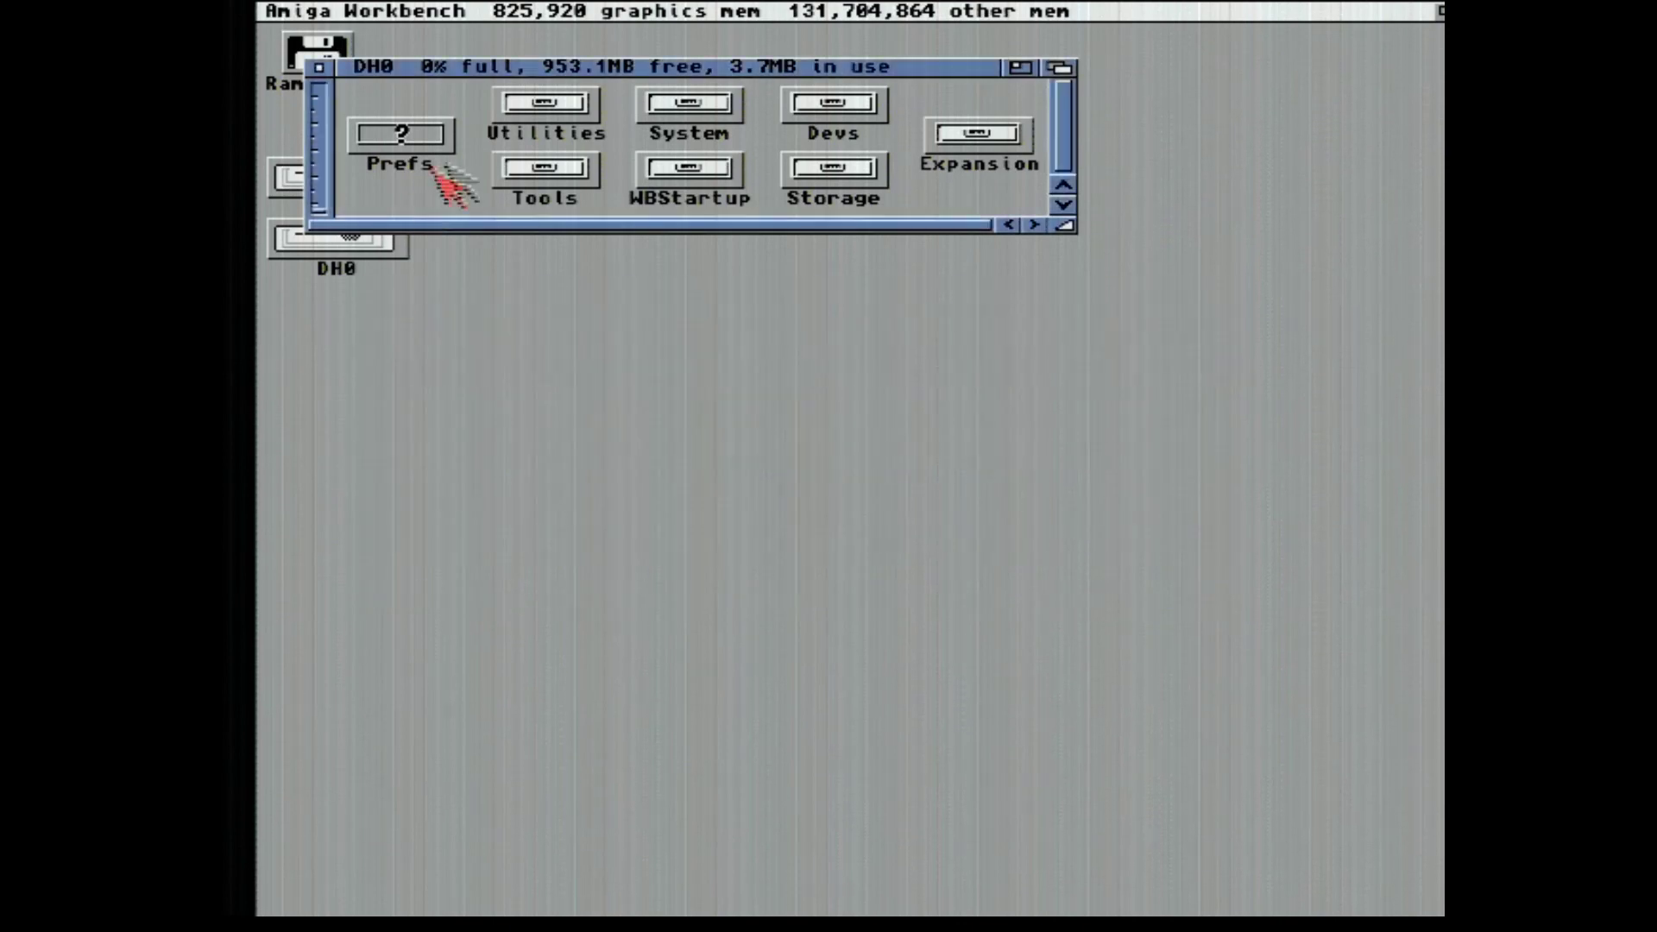
Launch HDToolBox from DH0's Tools drawer and open partitioning with Advanced Options shown.
double_click(556, 155)
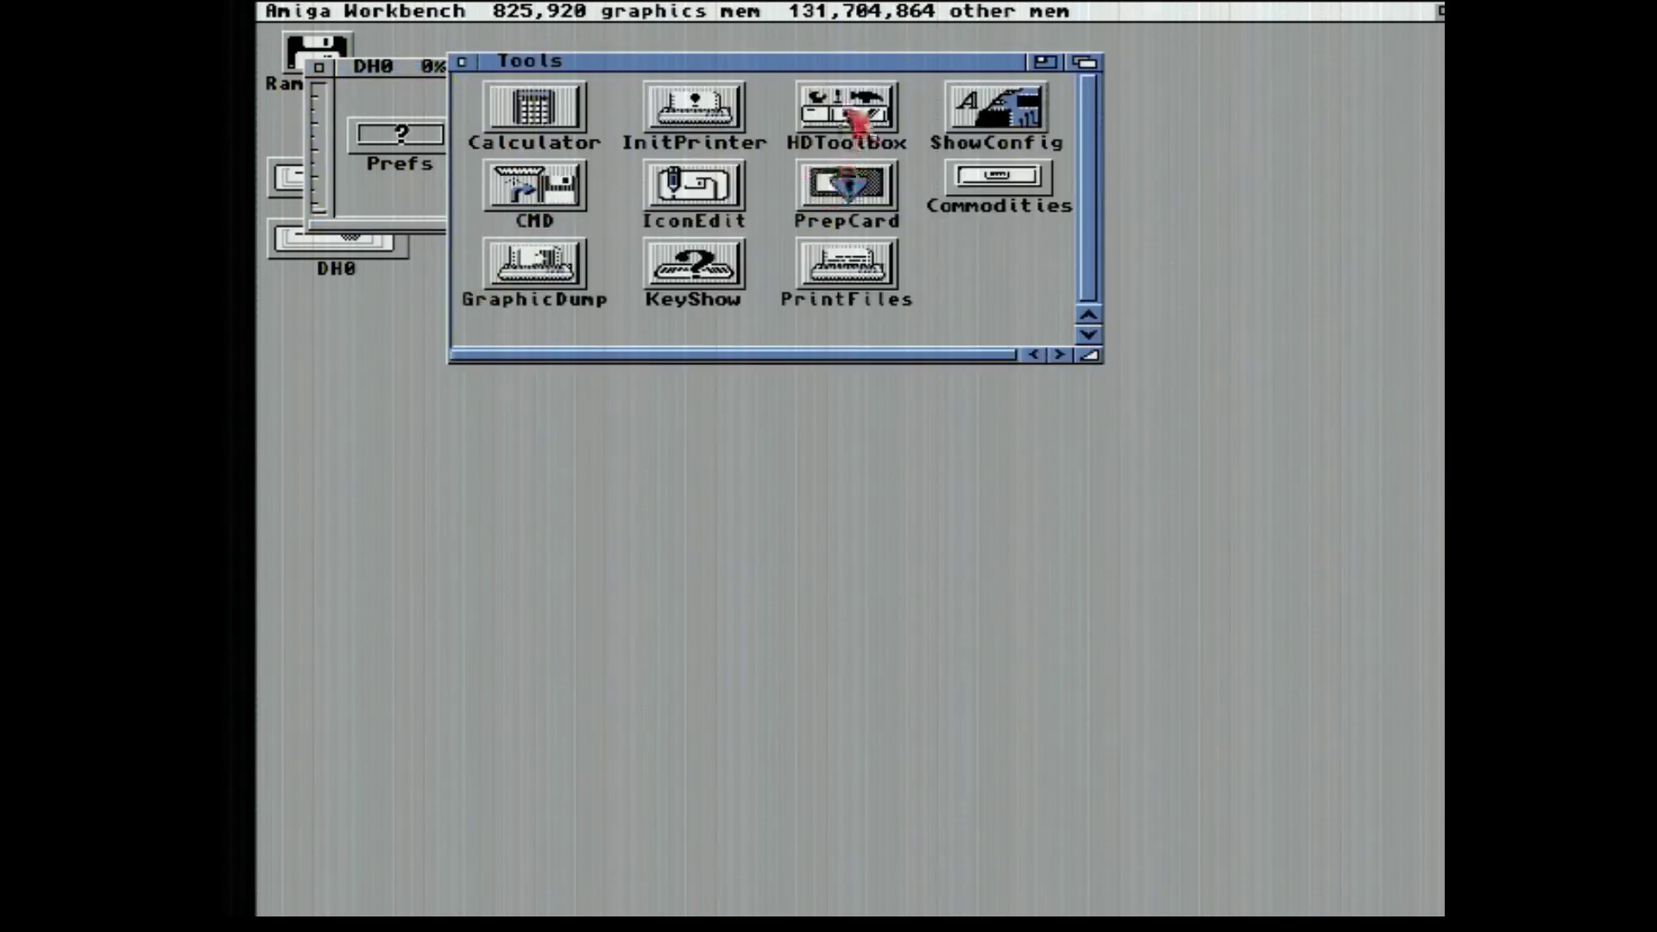
double_click(855, 120)
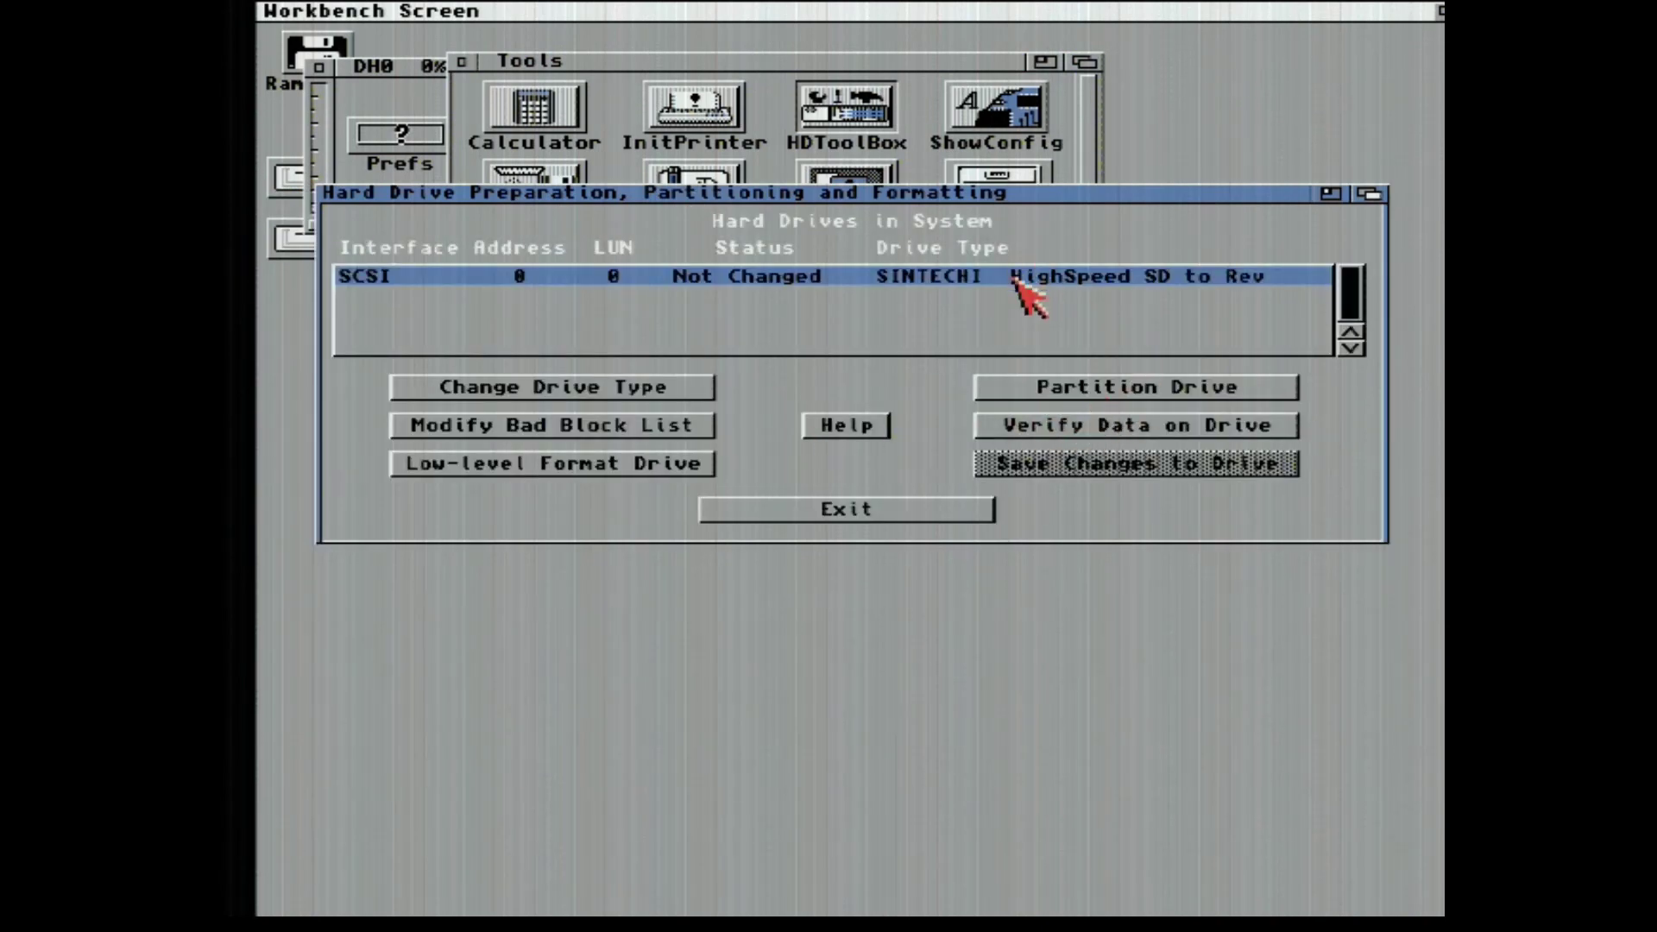
click(1182, 388)
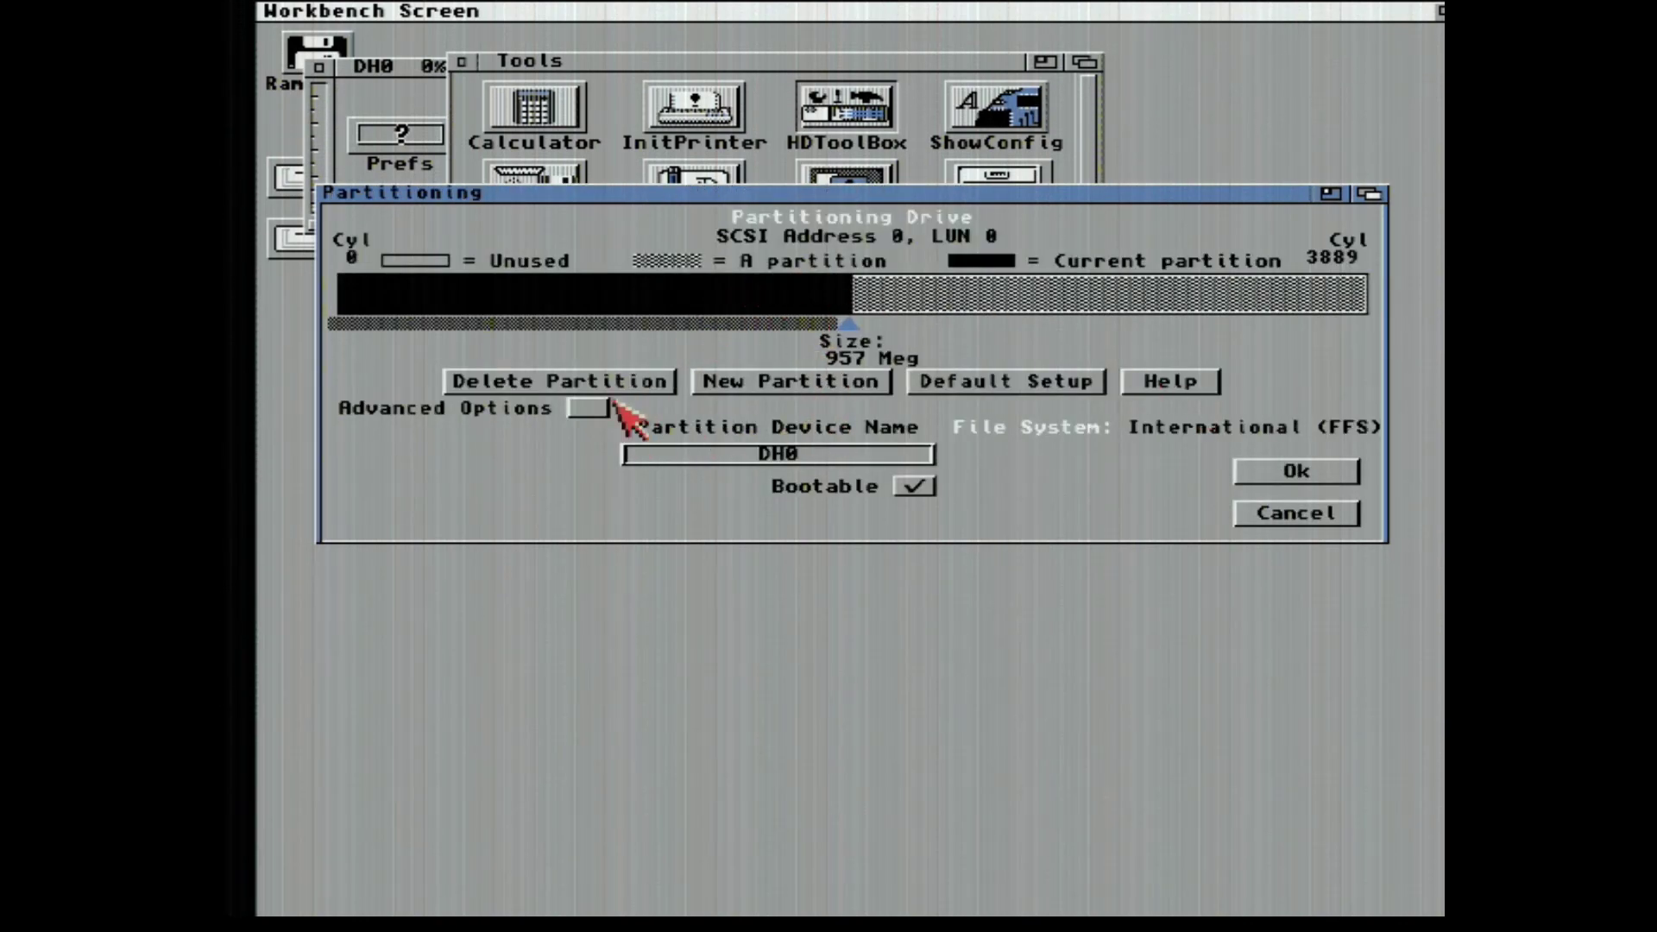
click(589, 408)
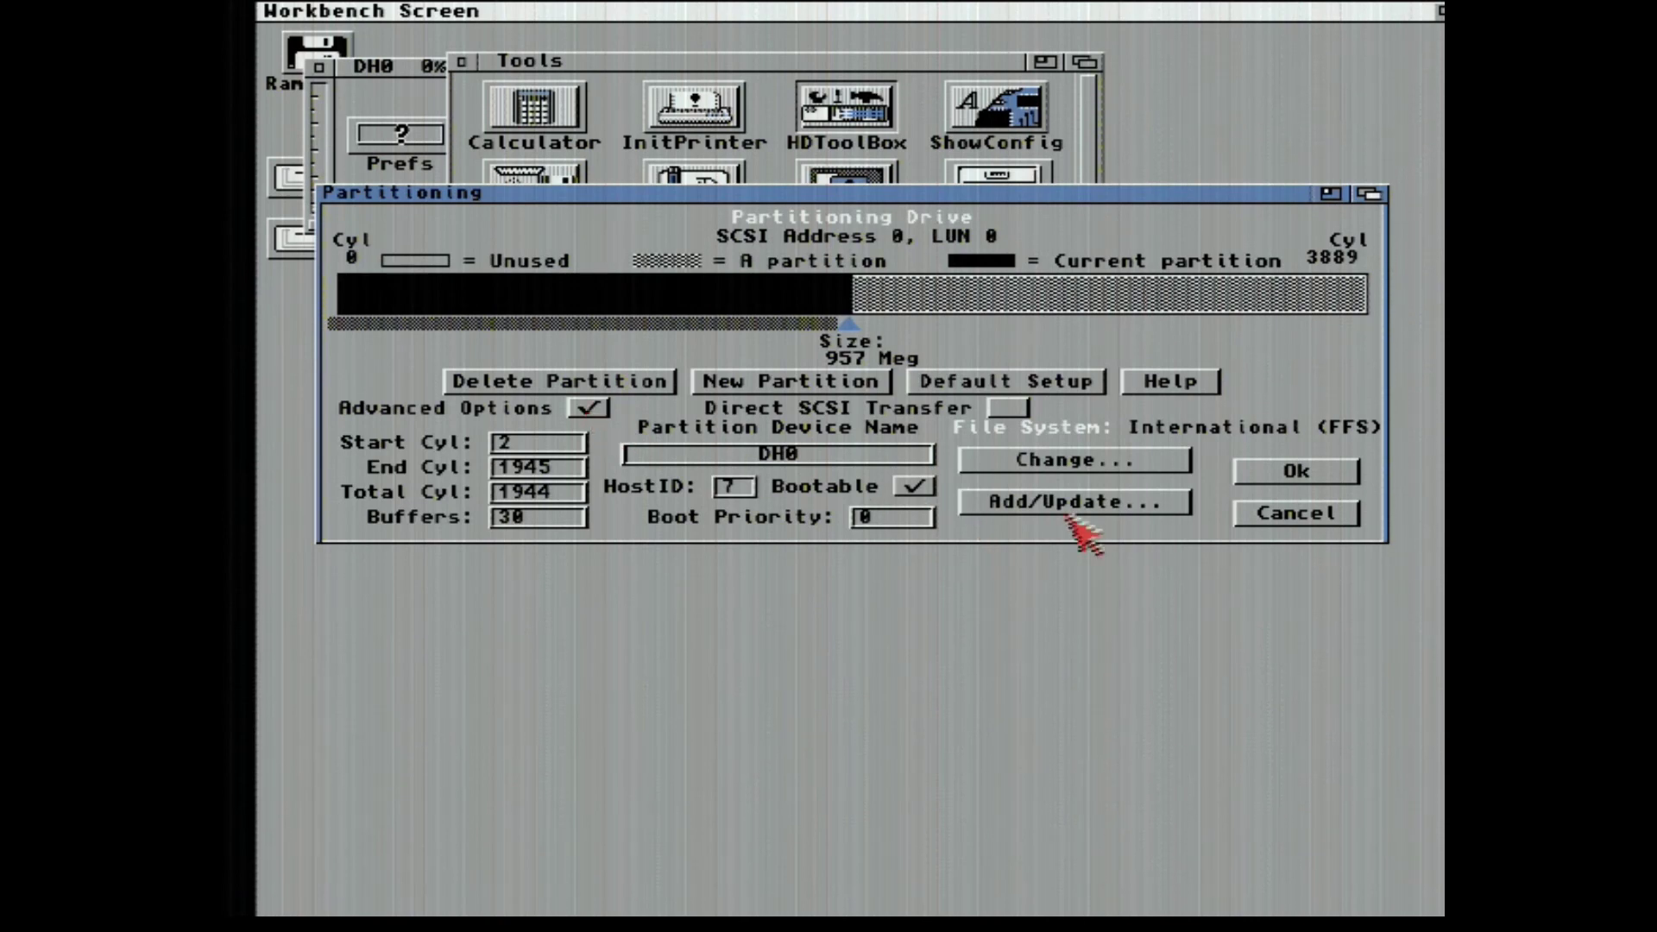
Update DH0's file system to L:FastFileSystem version 46.20, then select DH1.
click(1117, 503)
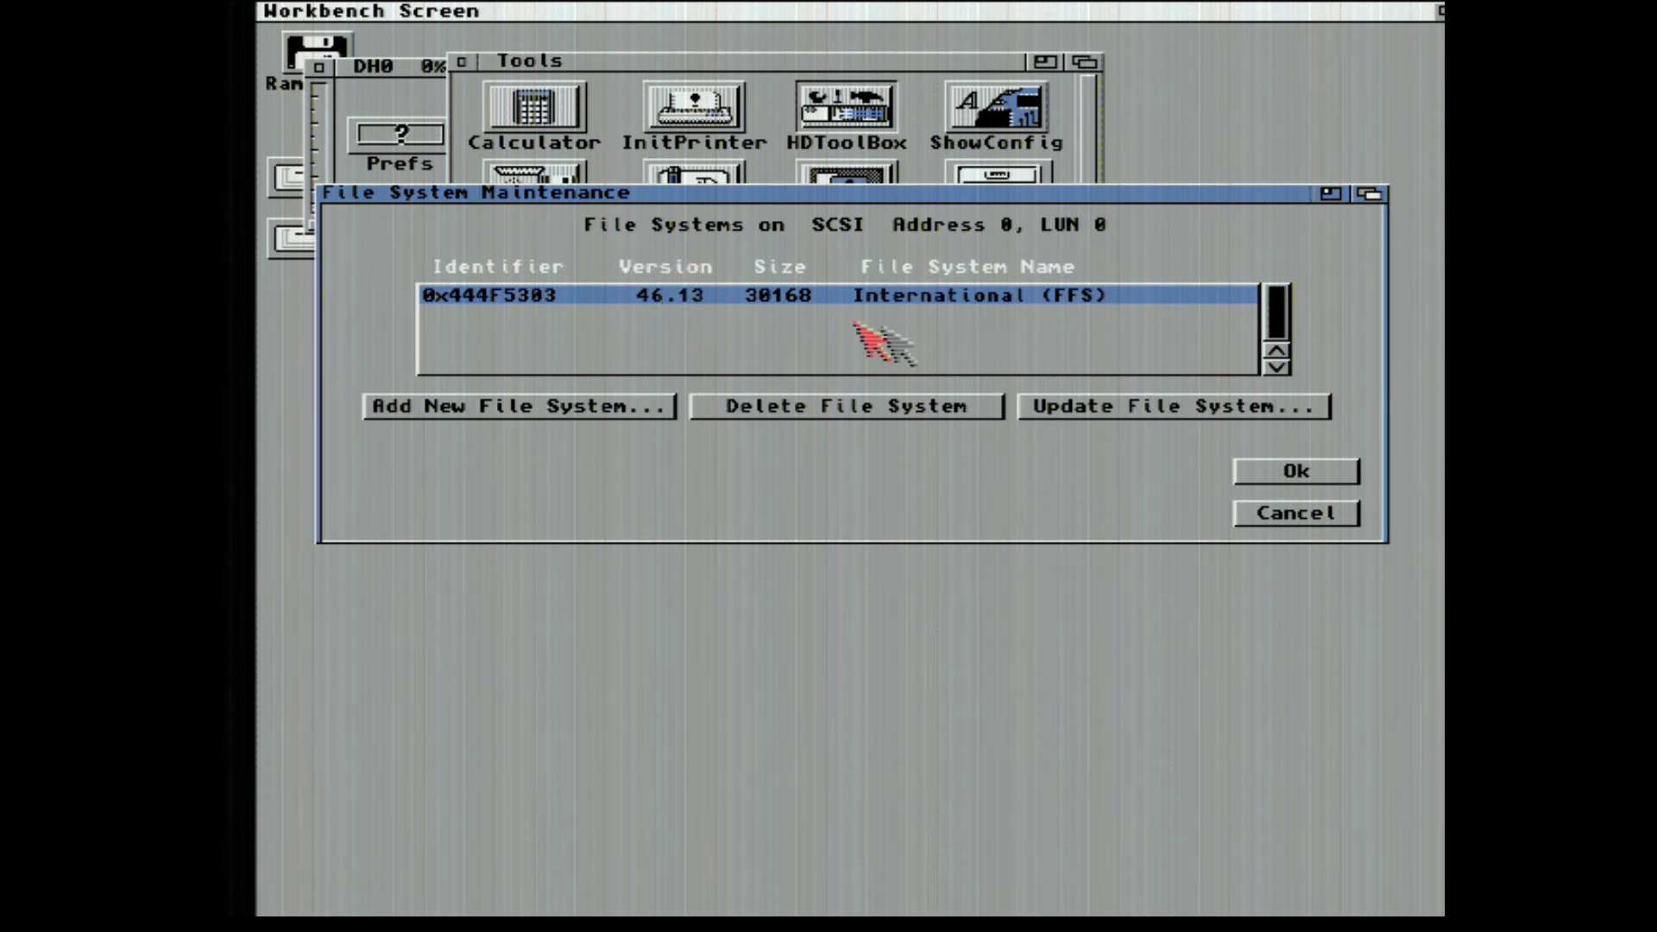
click(1171, 404)
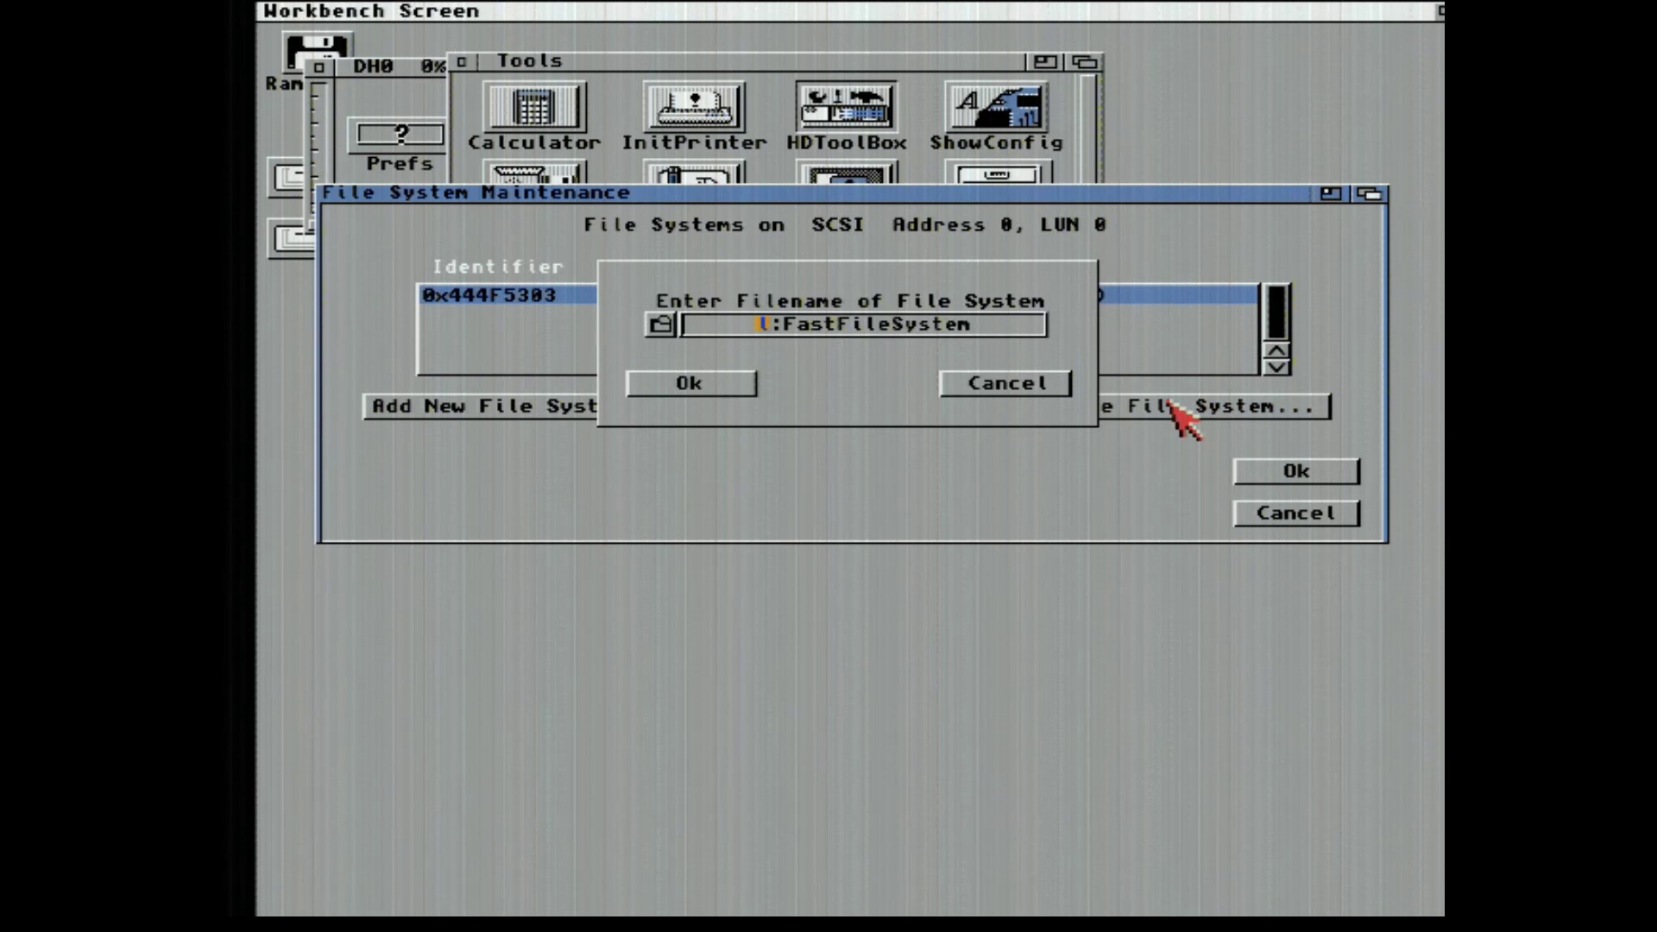
click(662, 386)
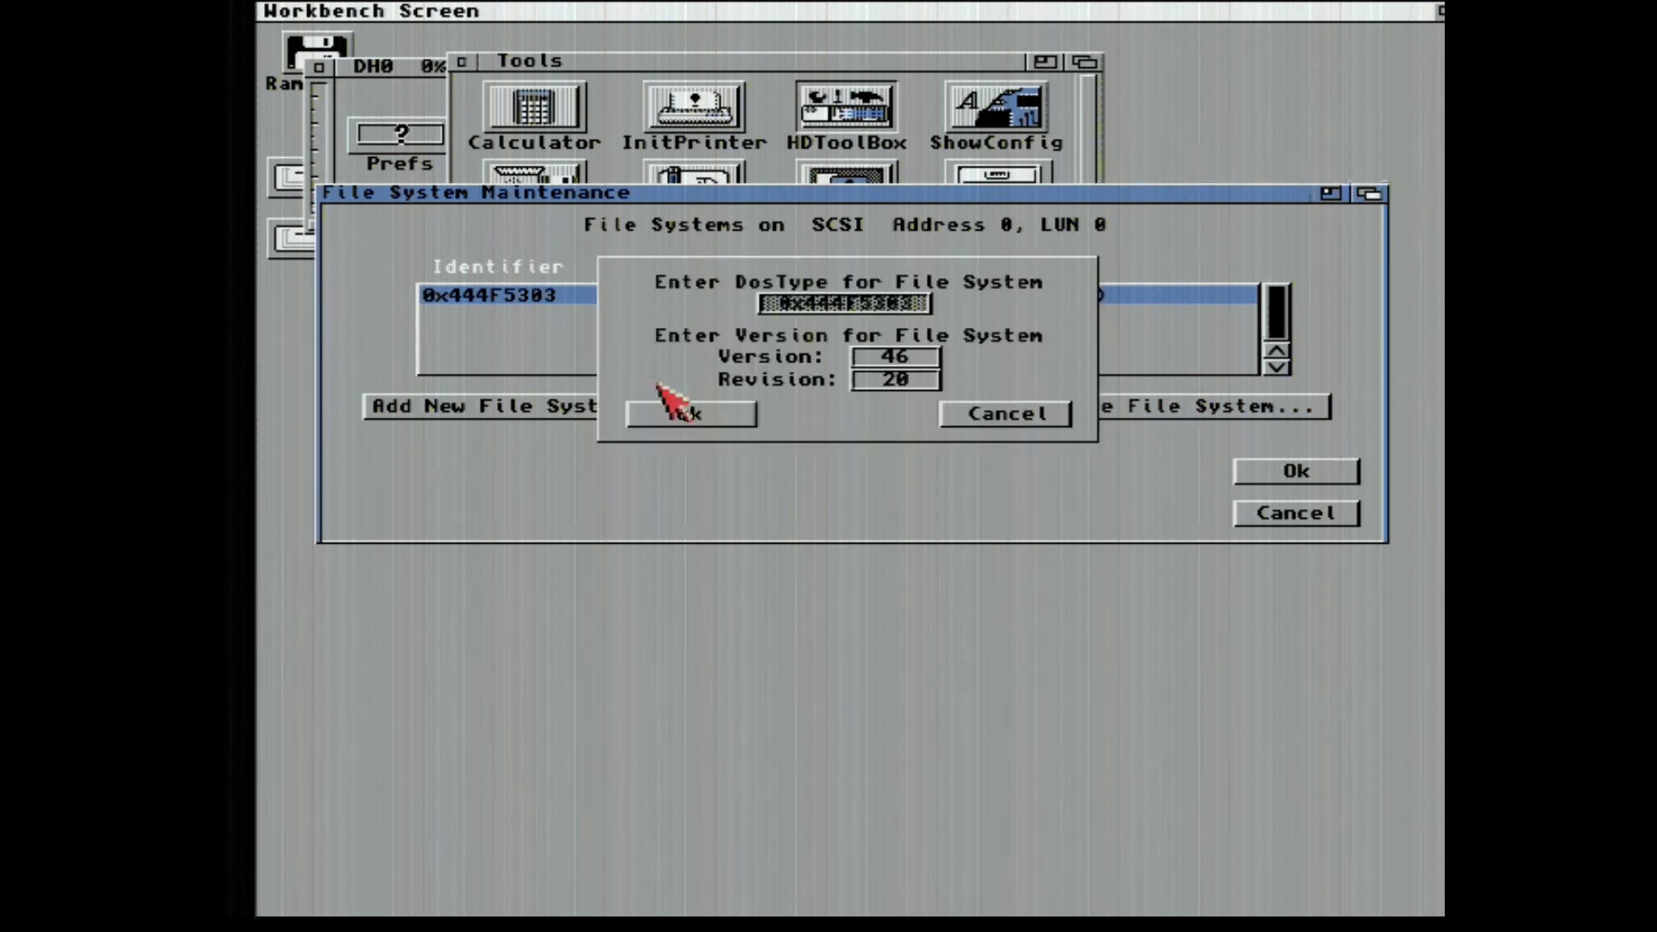
click(722, 415)
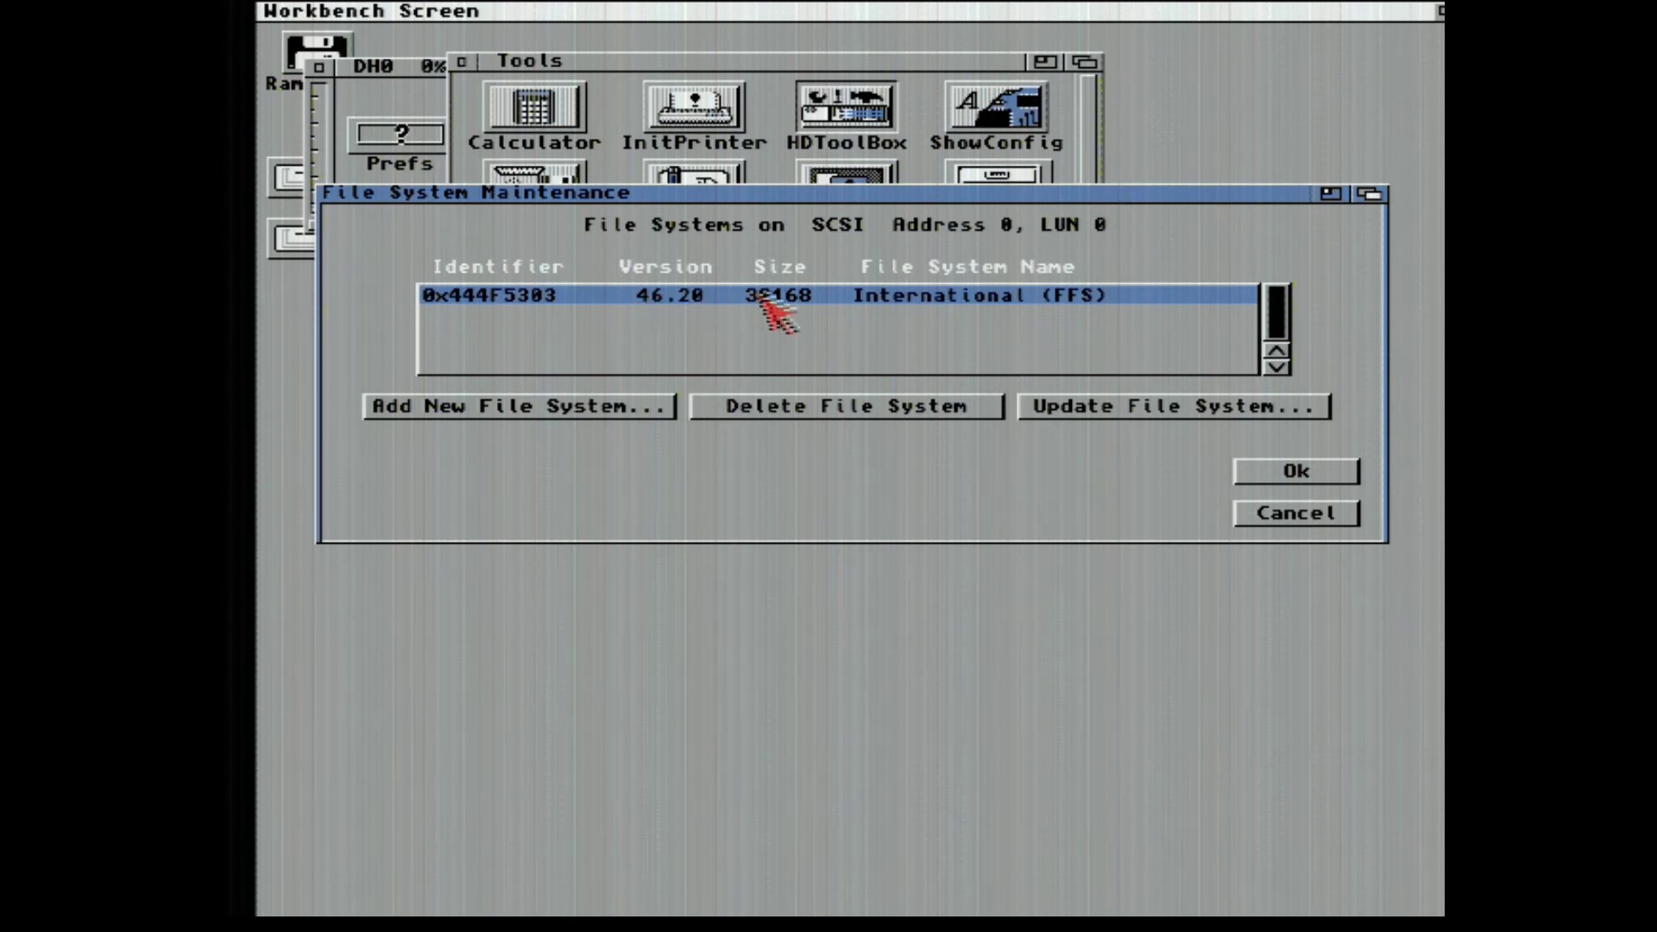
click(1294, 472)
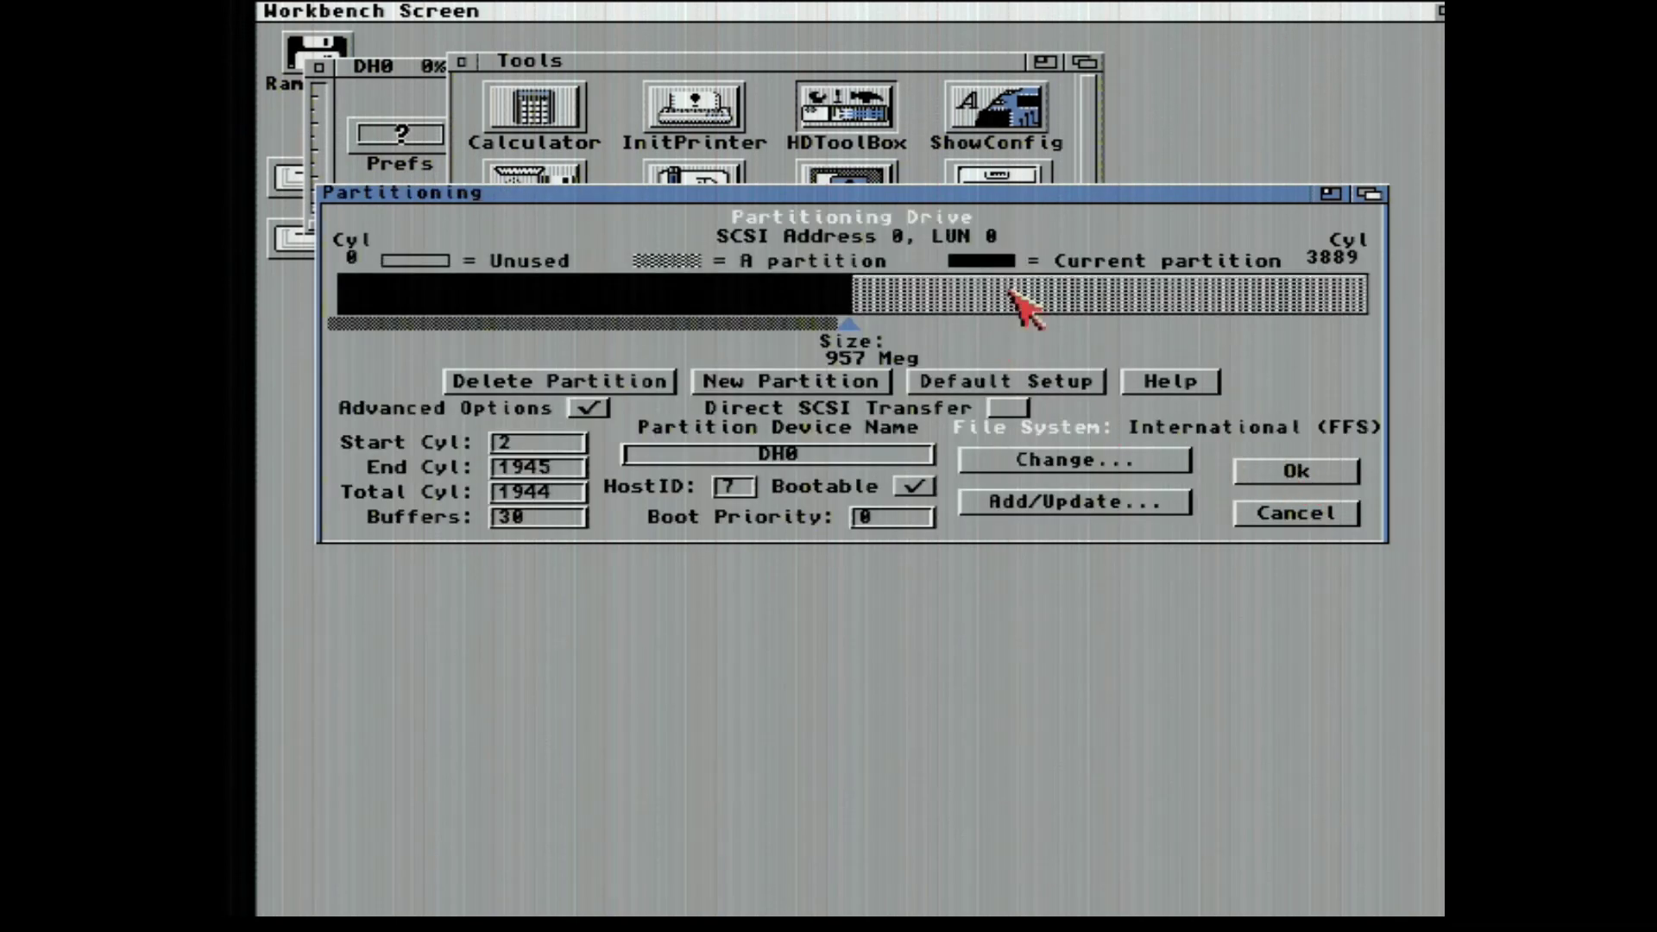
click(1018, 298)
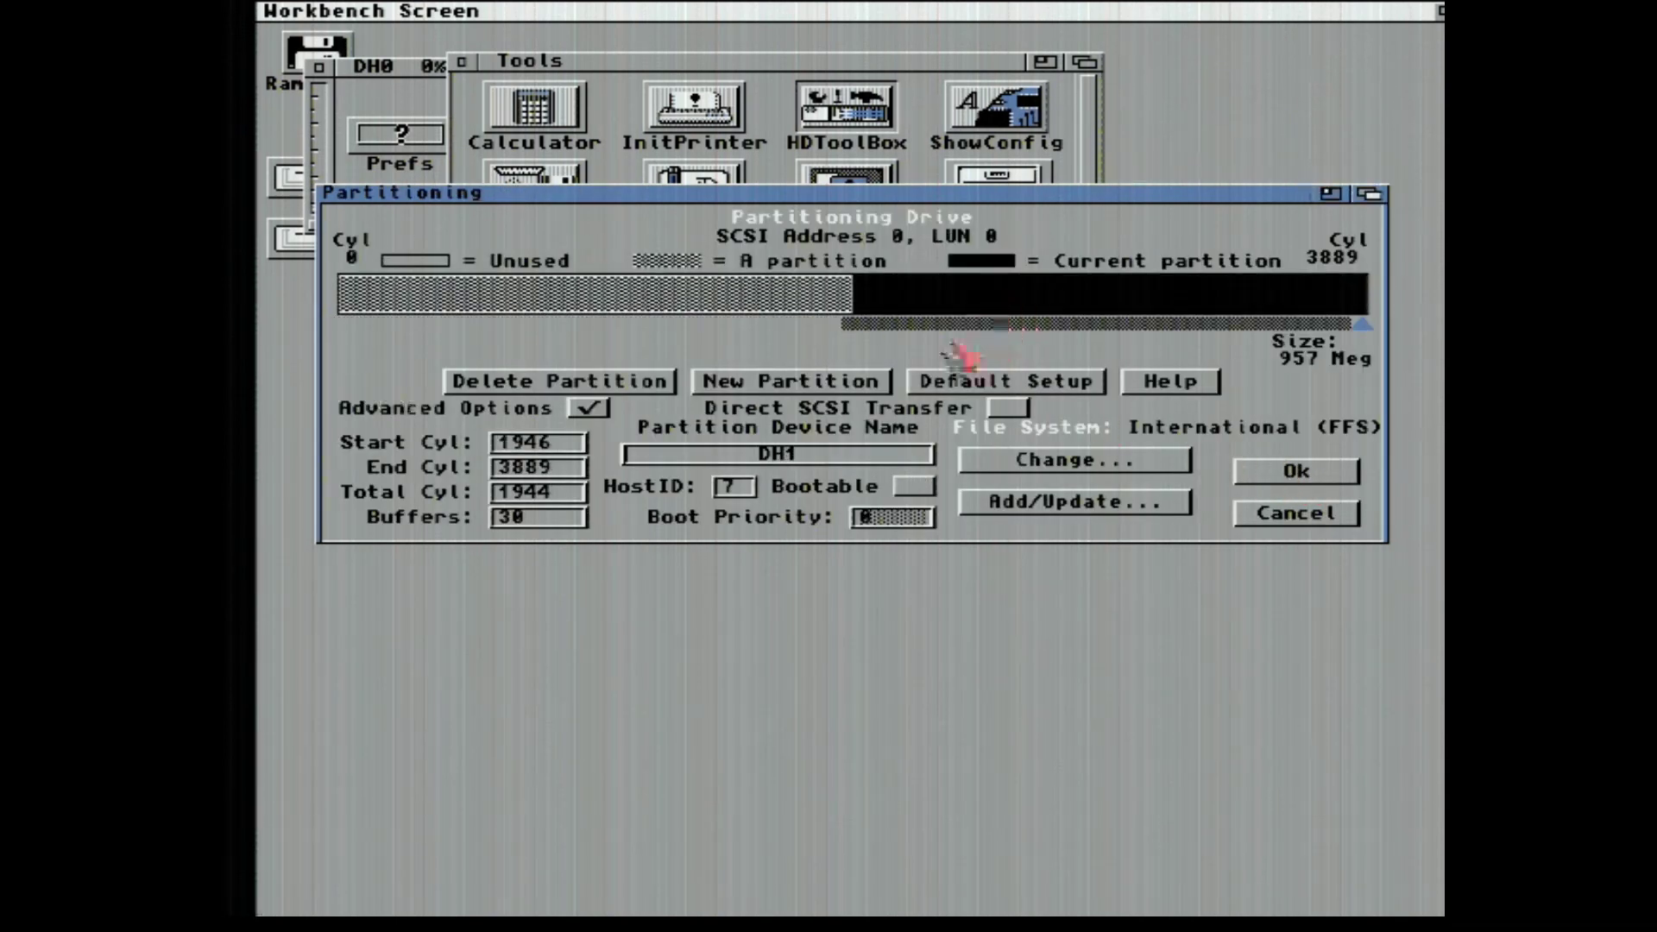
Update DH1's file system to L:FastFileSystem version 46.20.
click(1113, 503)
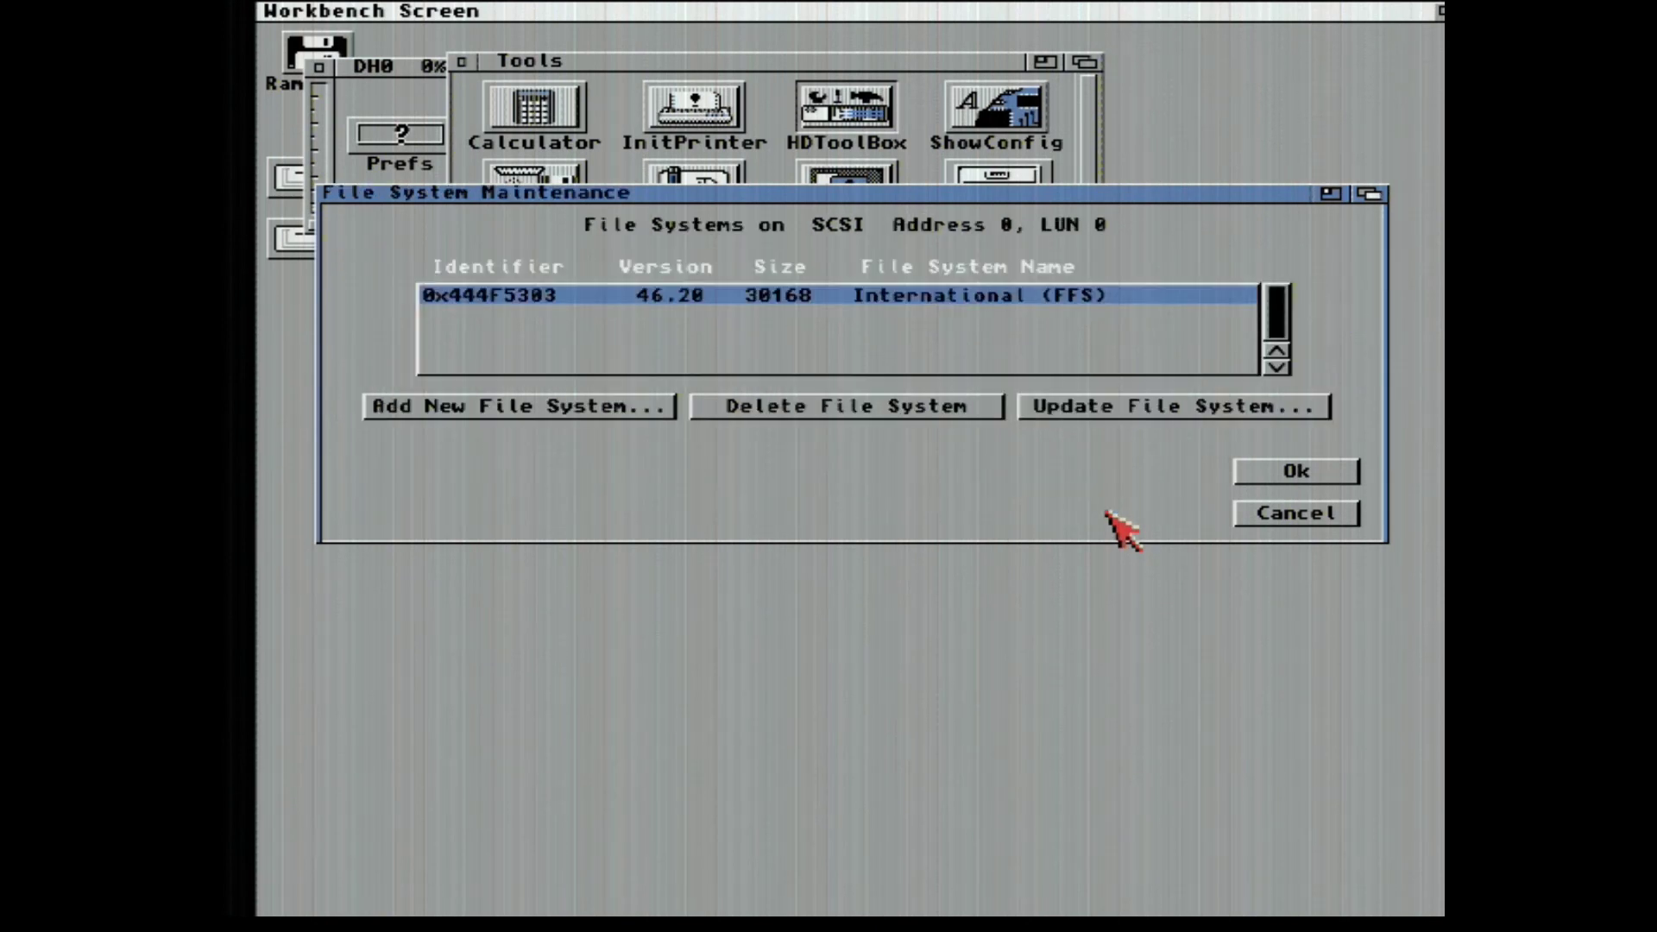
click(1133, 403)
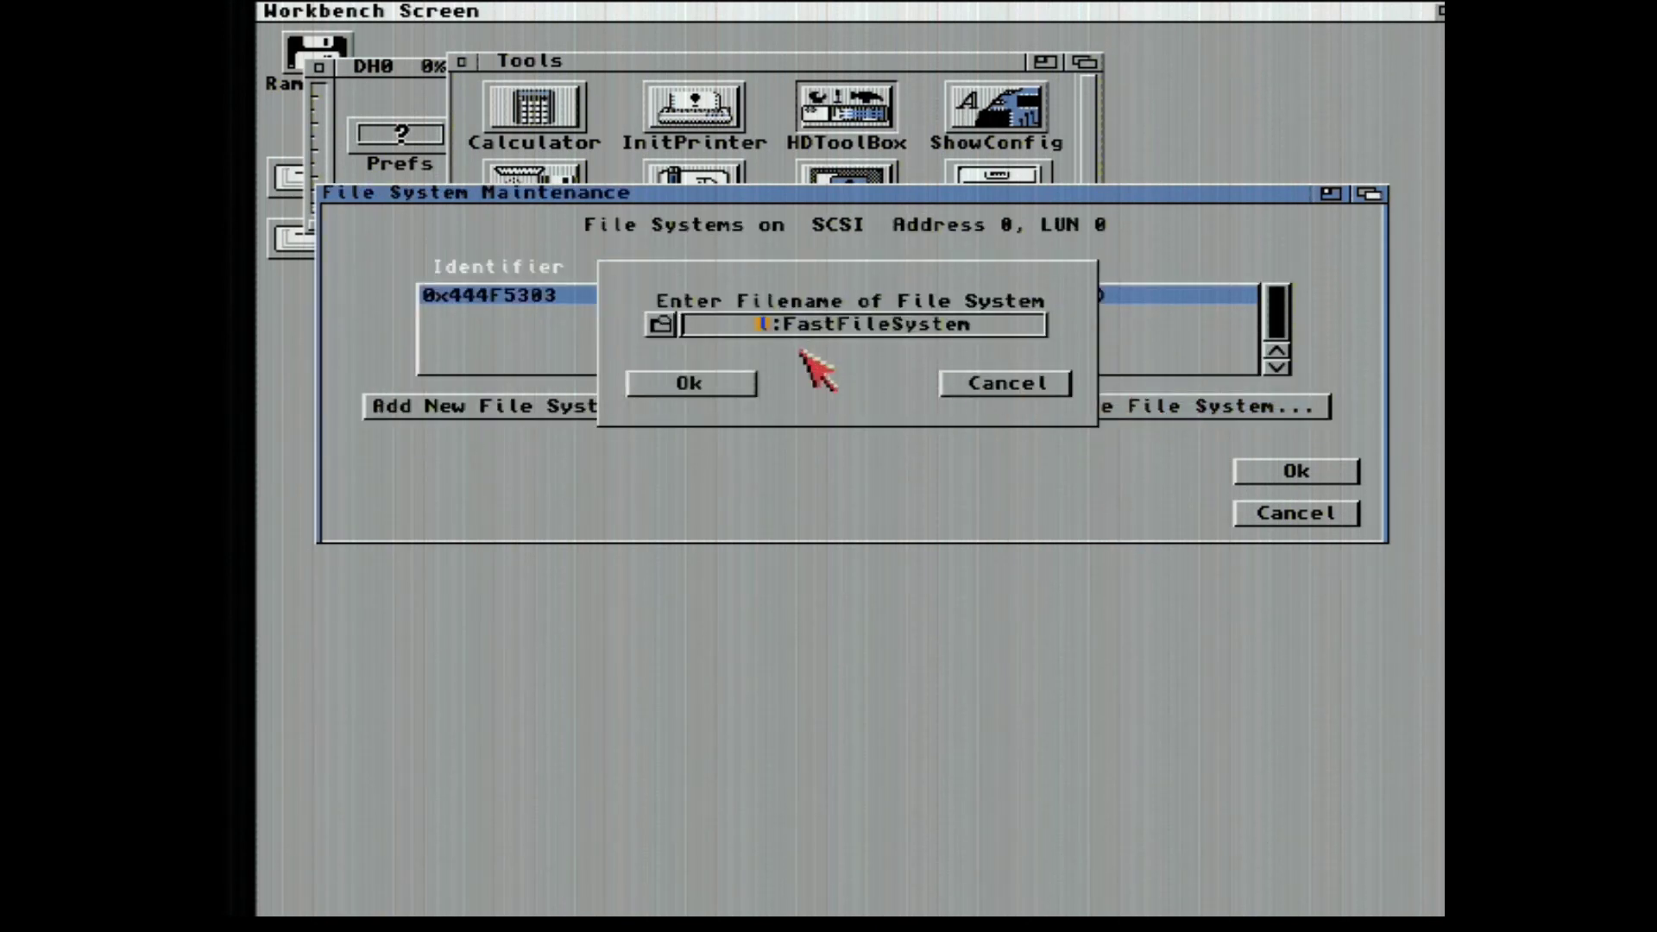
click(697, 384)
click(695, 414)
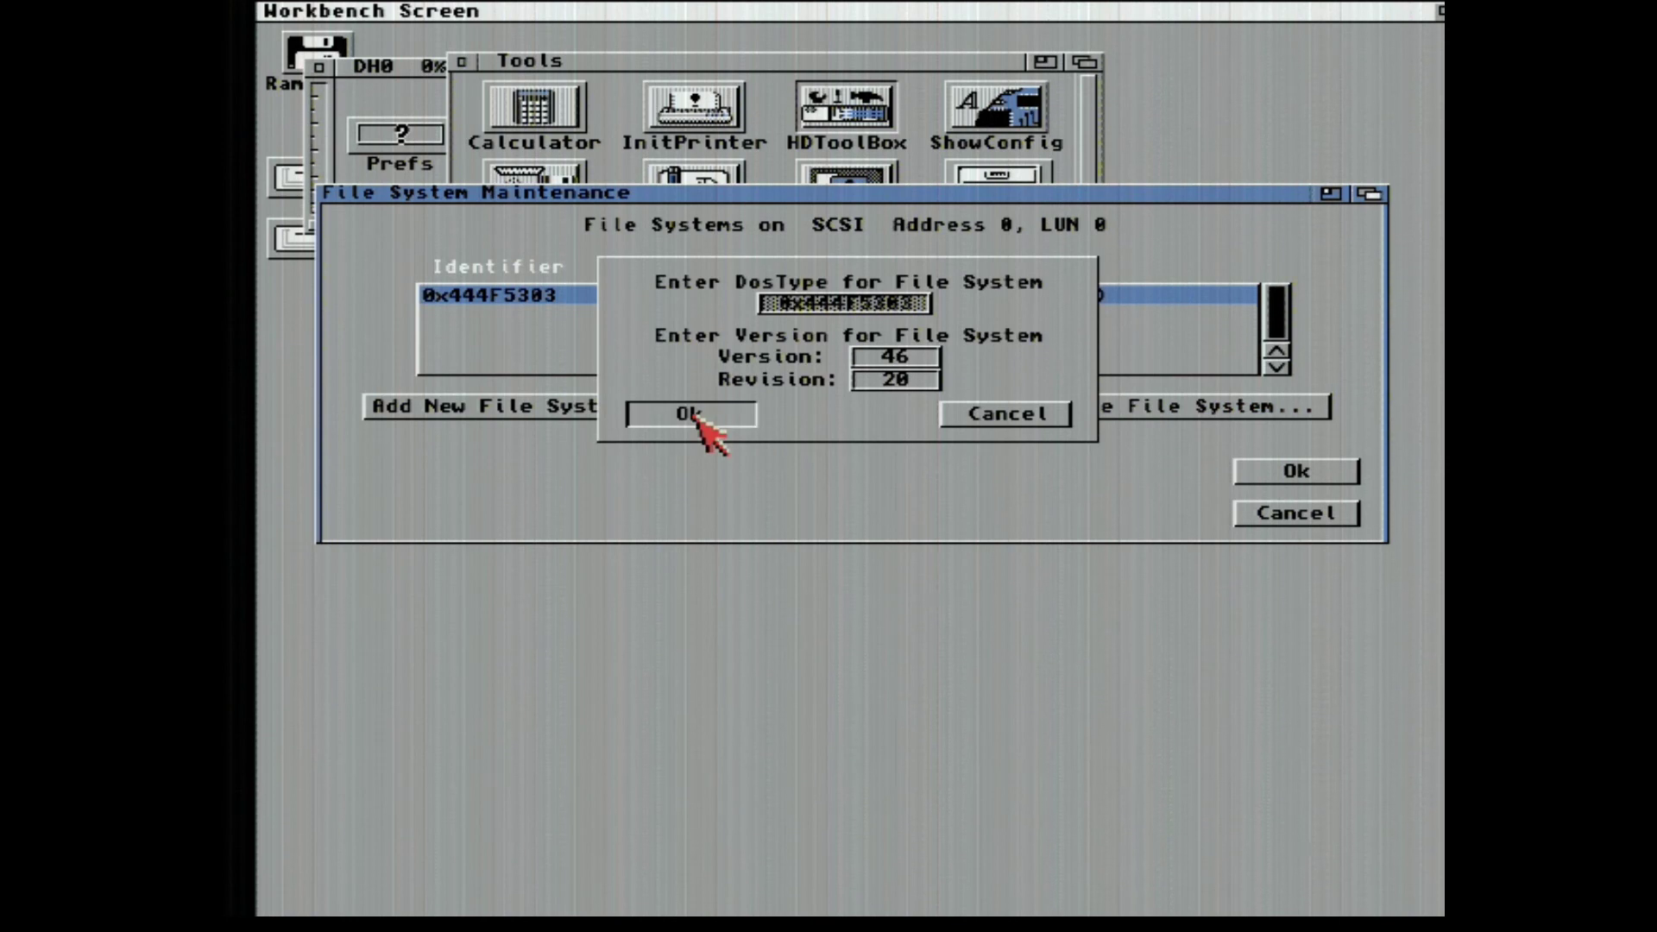
click(1295, 475)
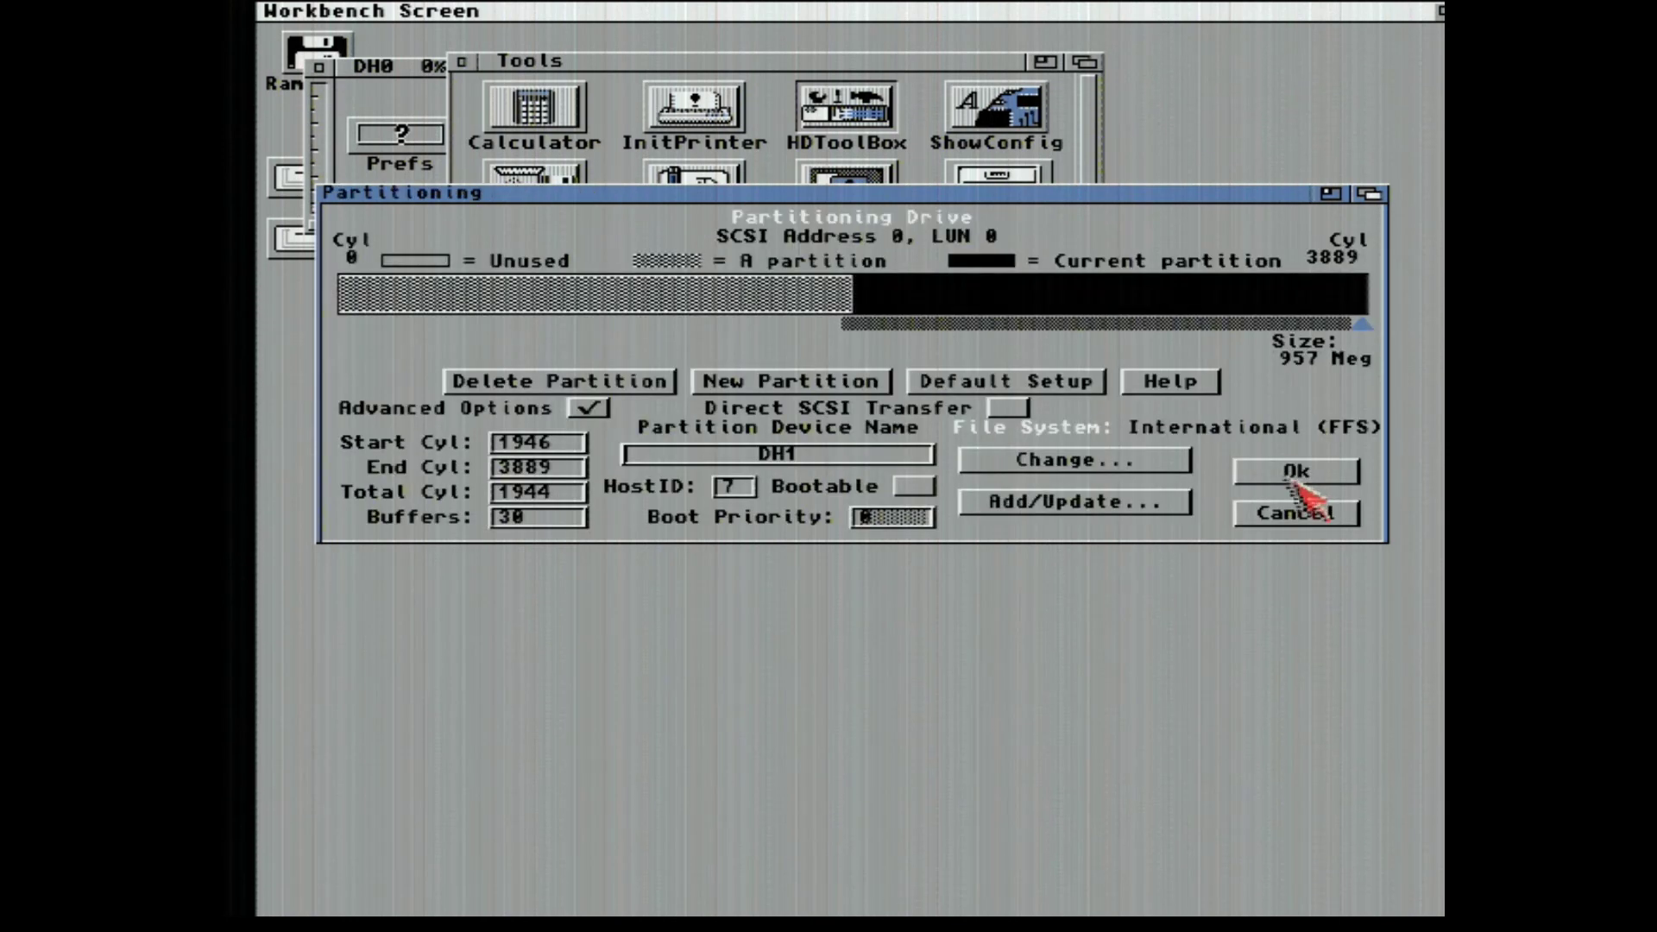
Check the DH0 and DH1 partitions, then accept the partitioning to return to the drive list.
click(734, 293)
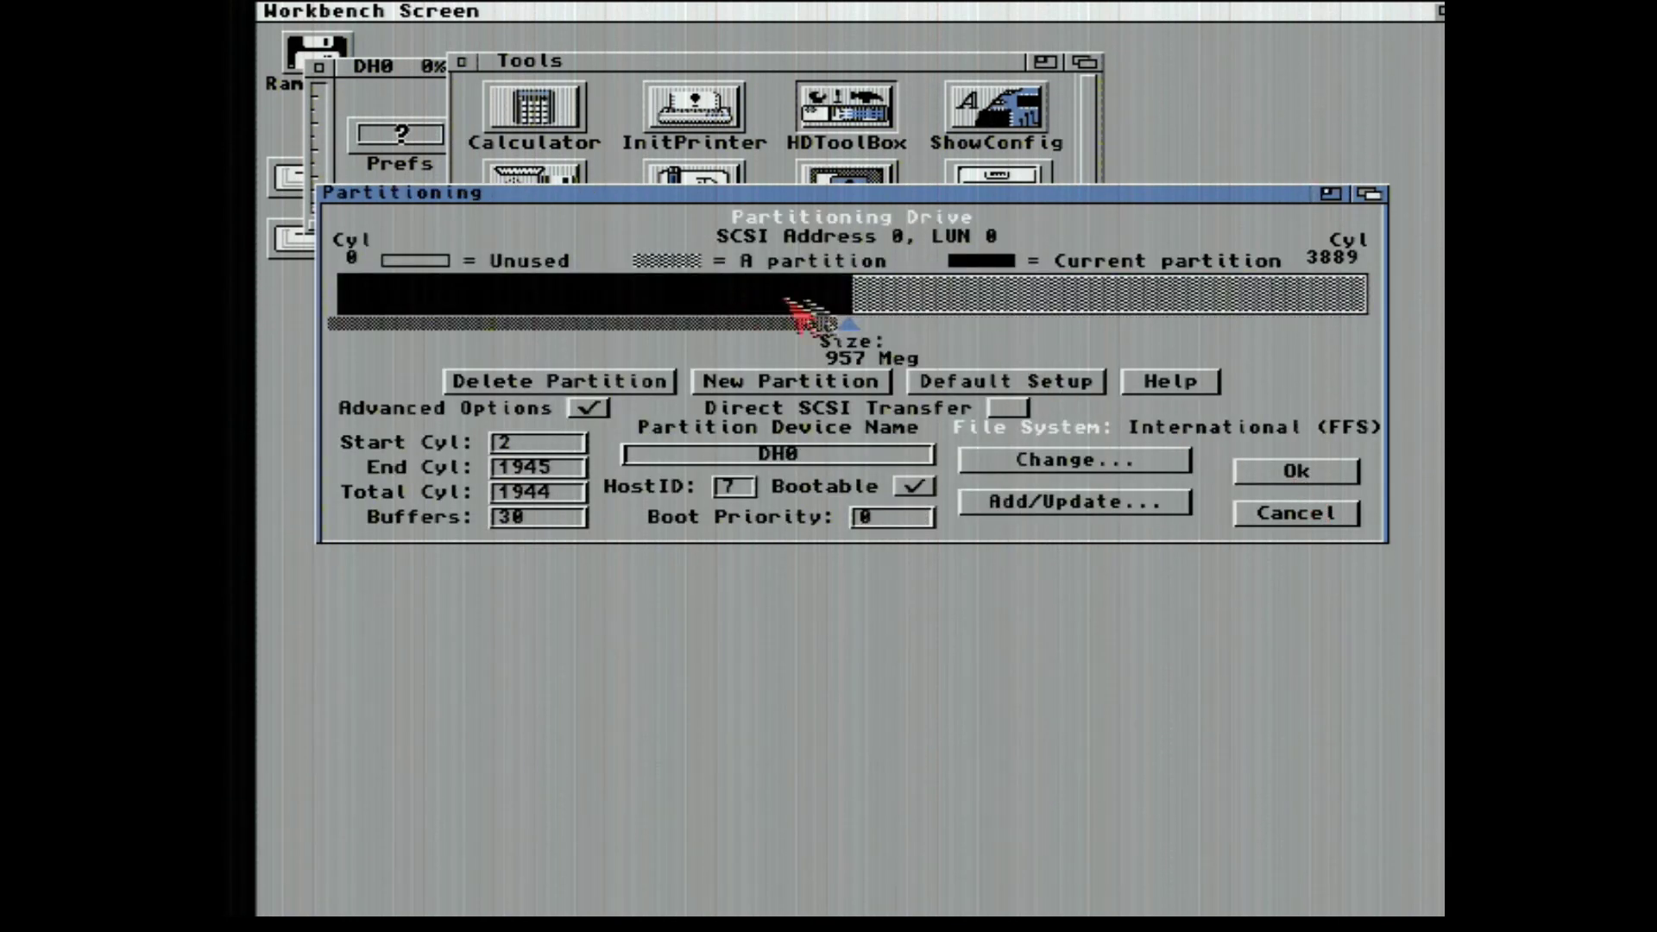
click(975, 293)
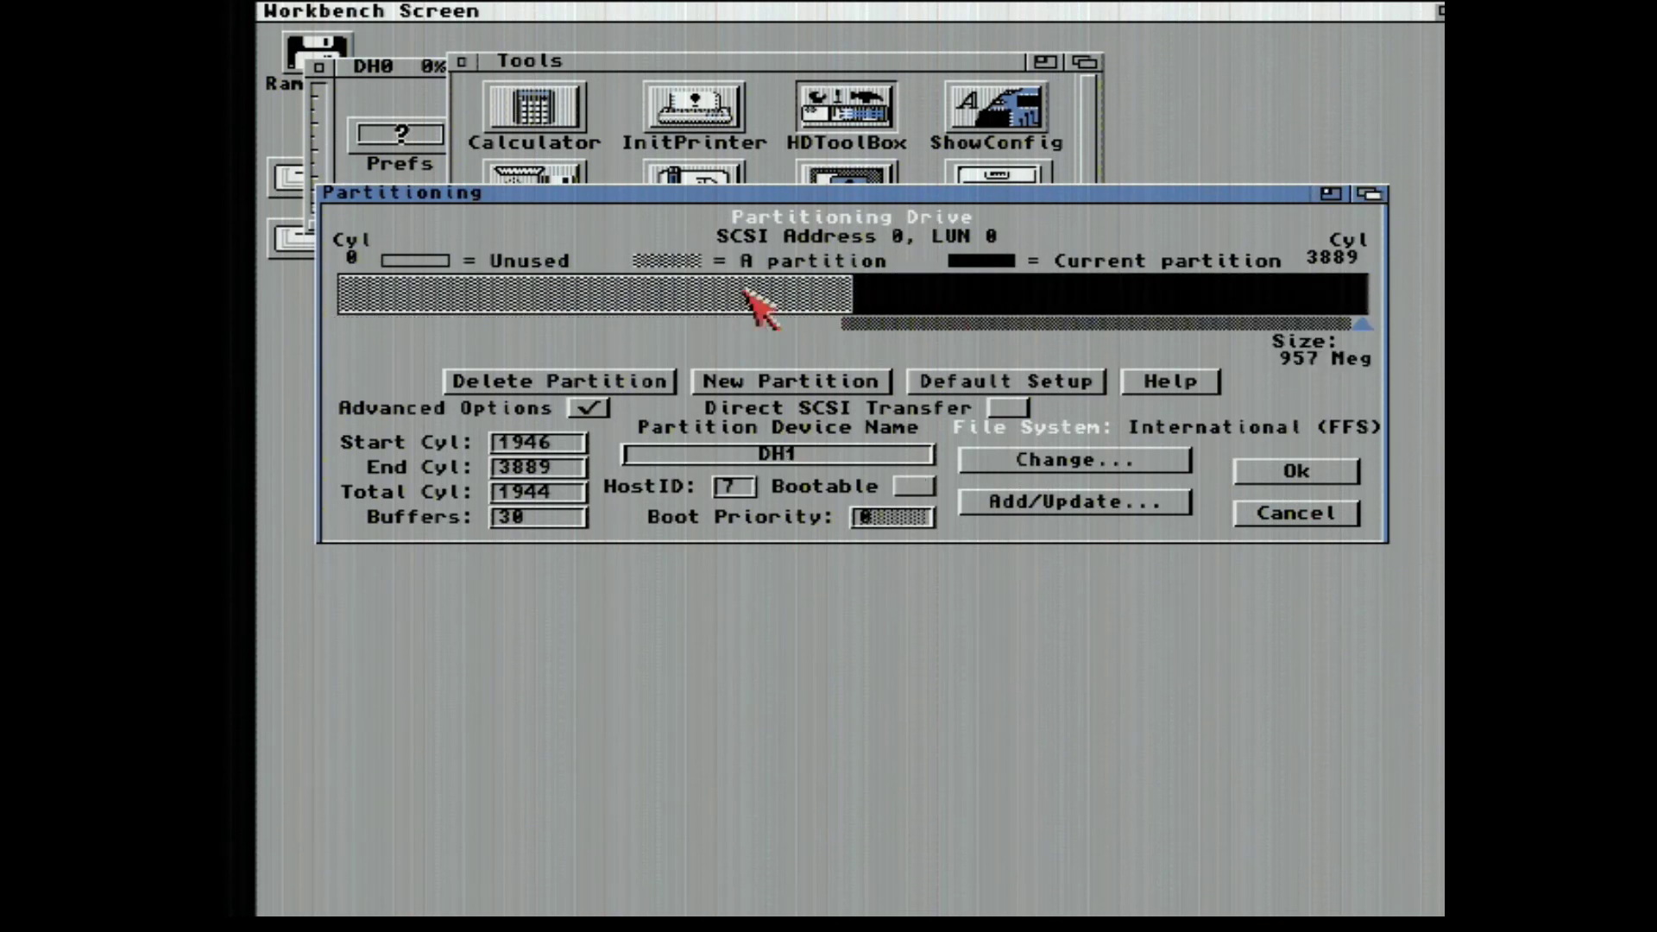
click(690, 292)
click(984, 298)
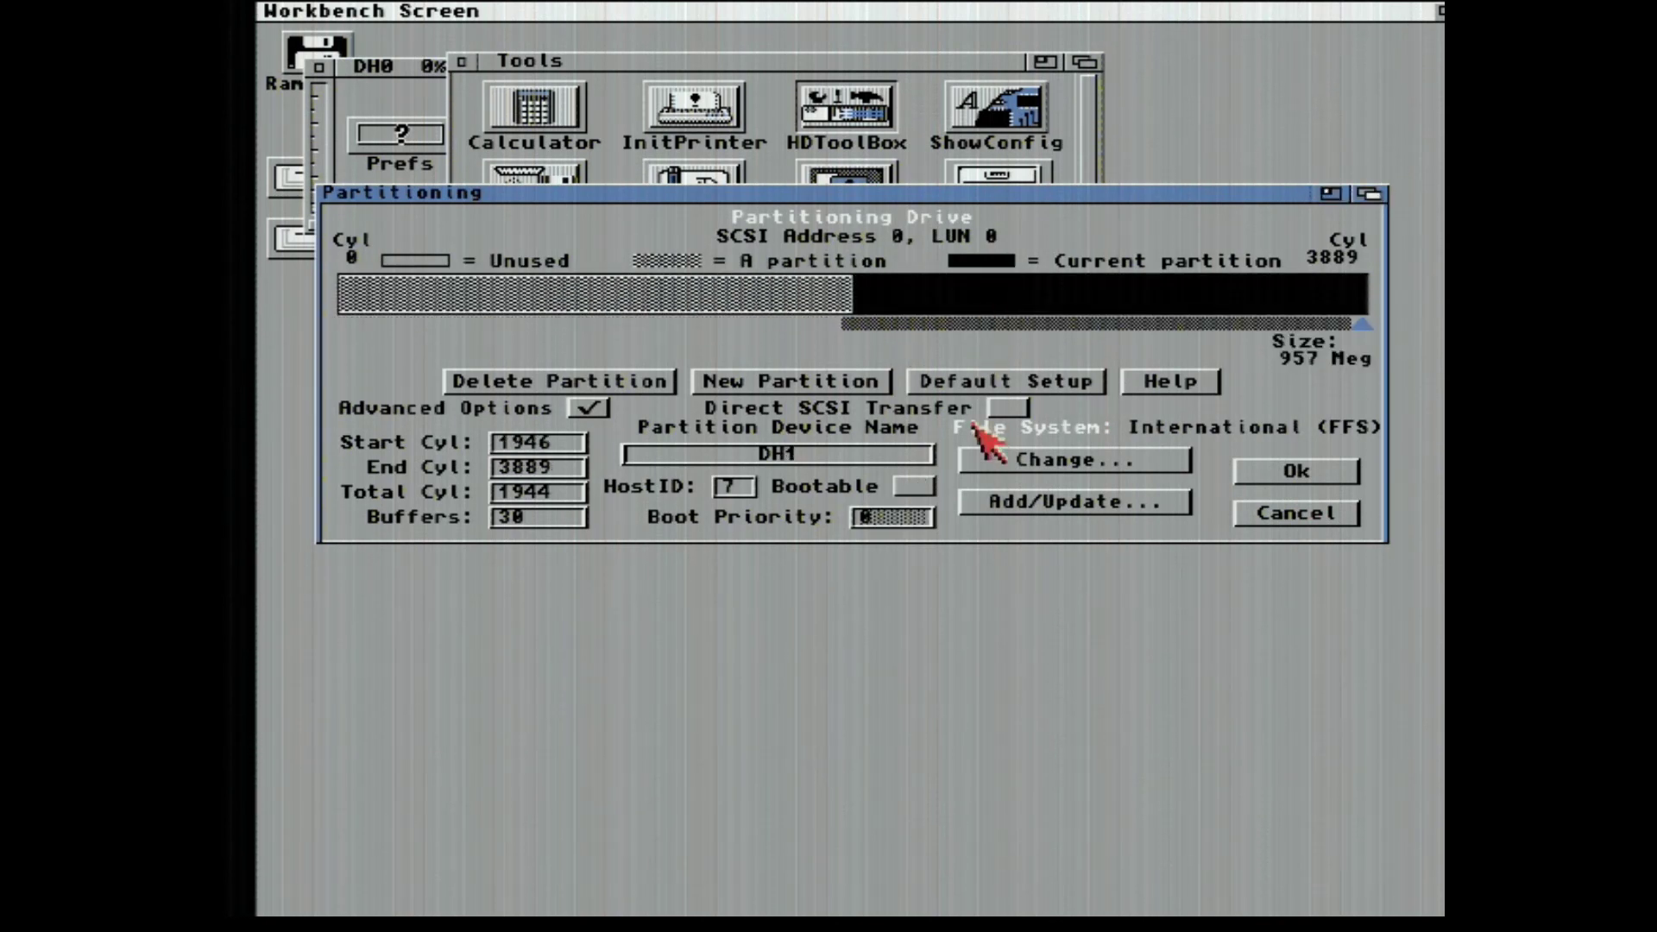
click(744, 298)
click(1301, 473)
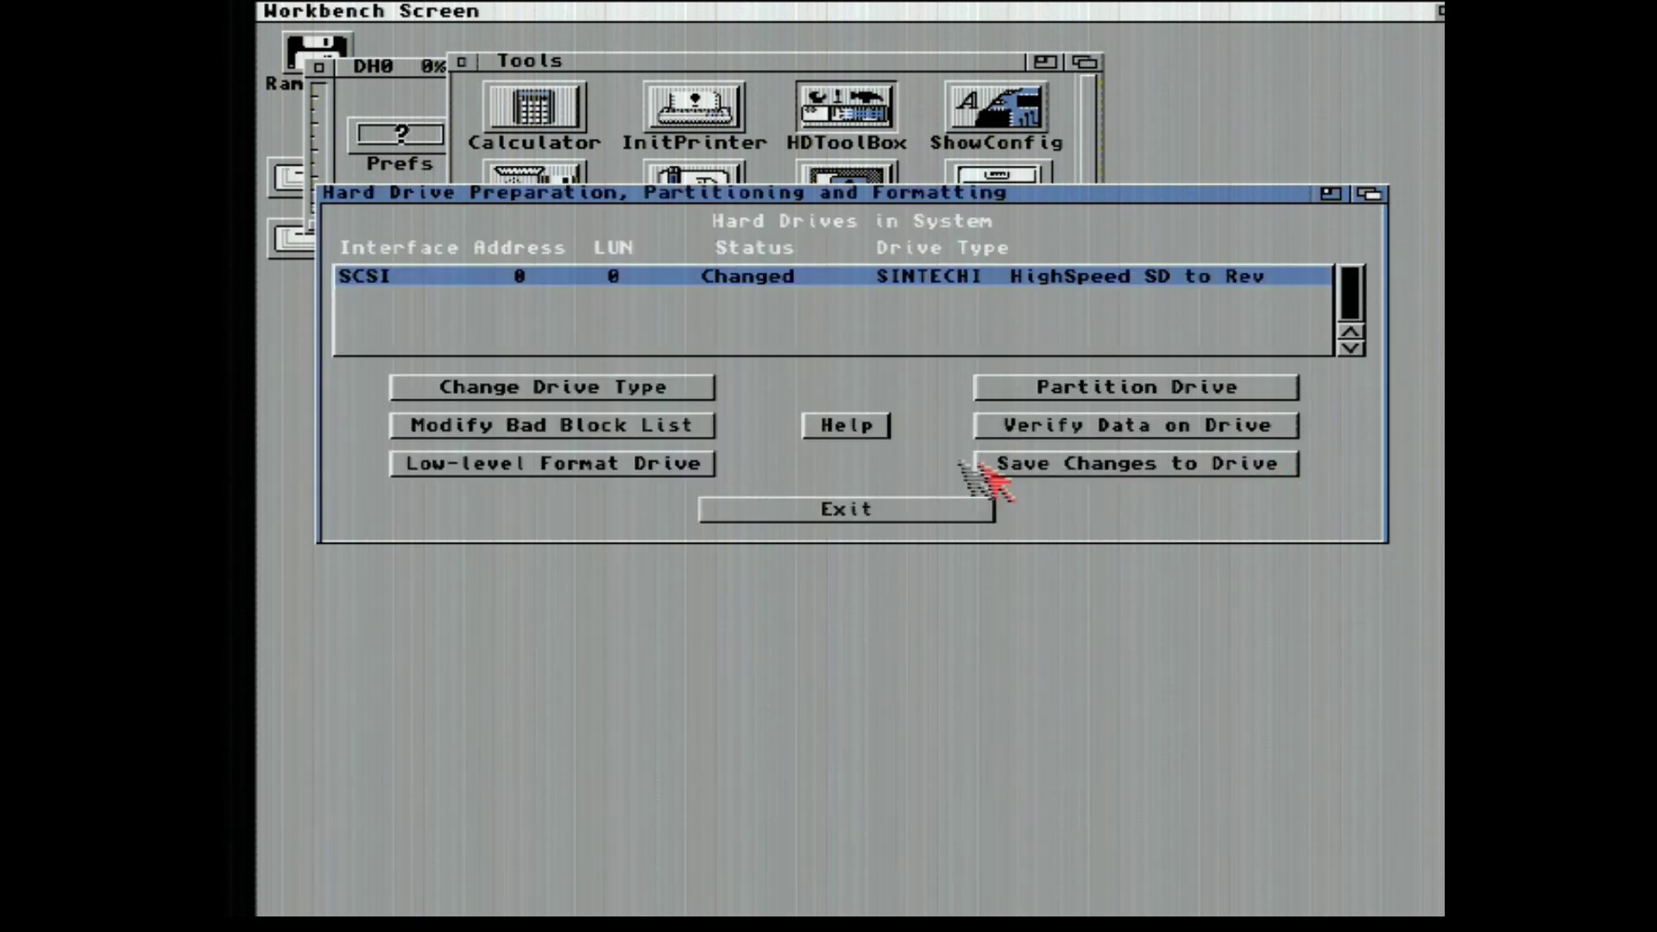
Save changes to the drive, confirm the DH1 warning, exit HDToolBox and reboot.
click(1065, 476)
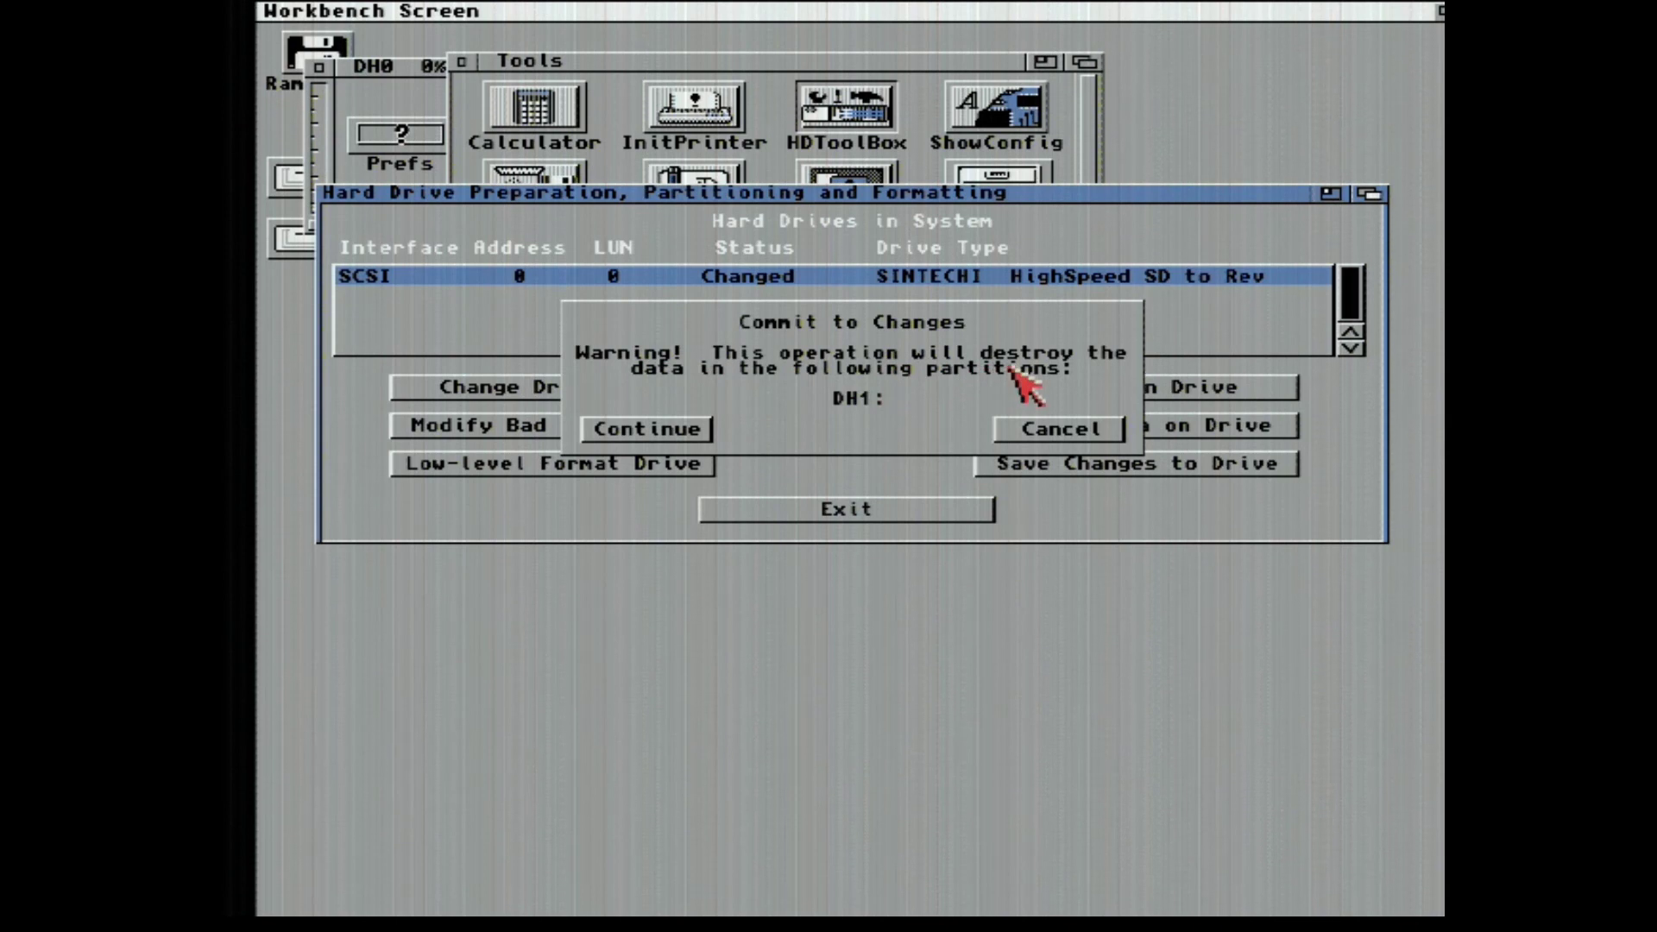
click(690, 431)
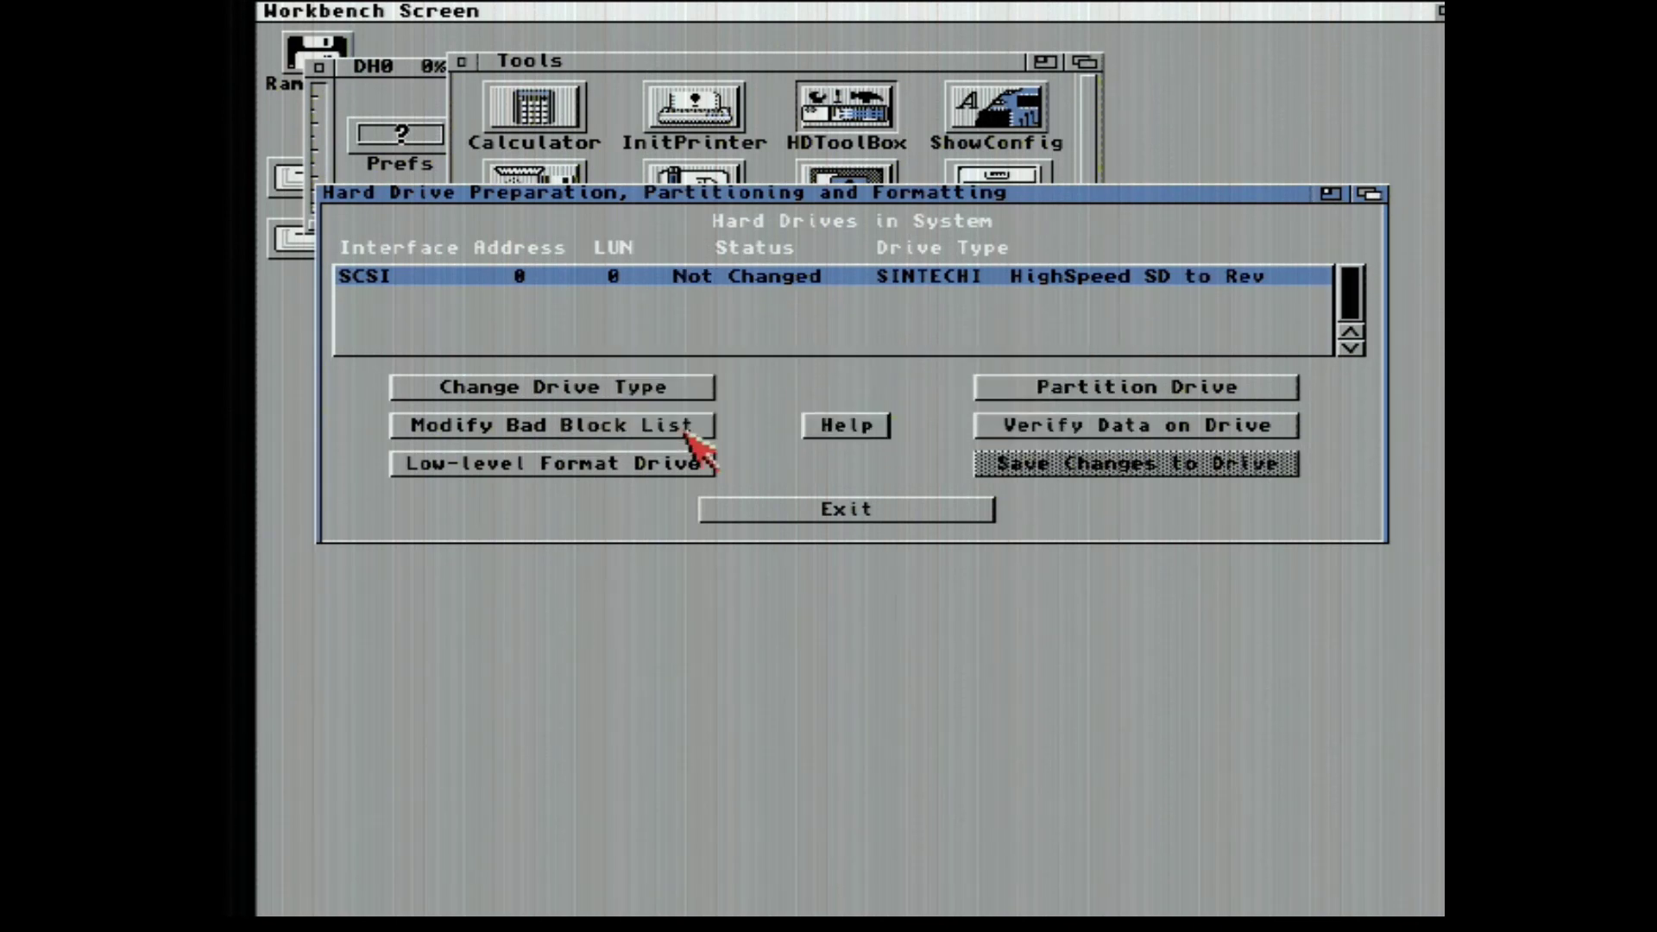
click(851, 514)
click(595, 415)
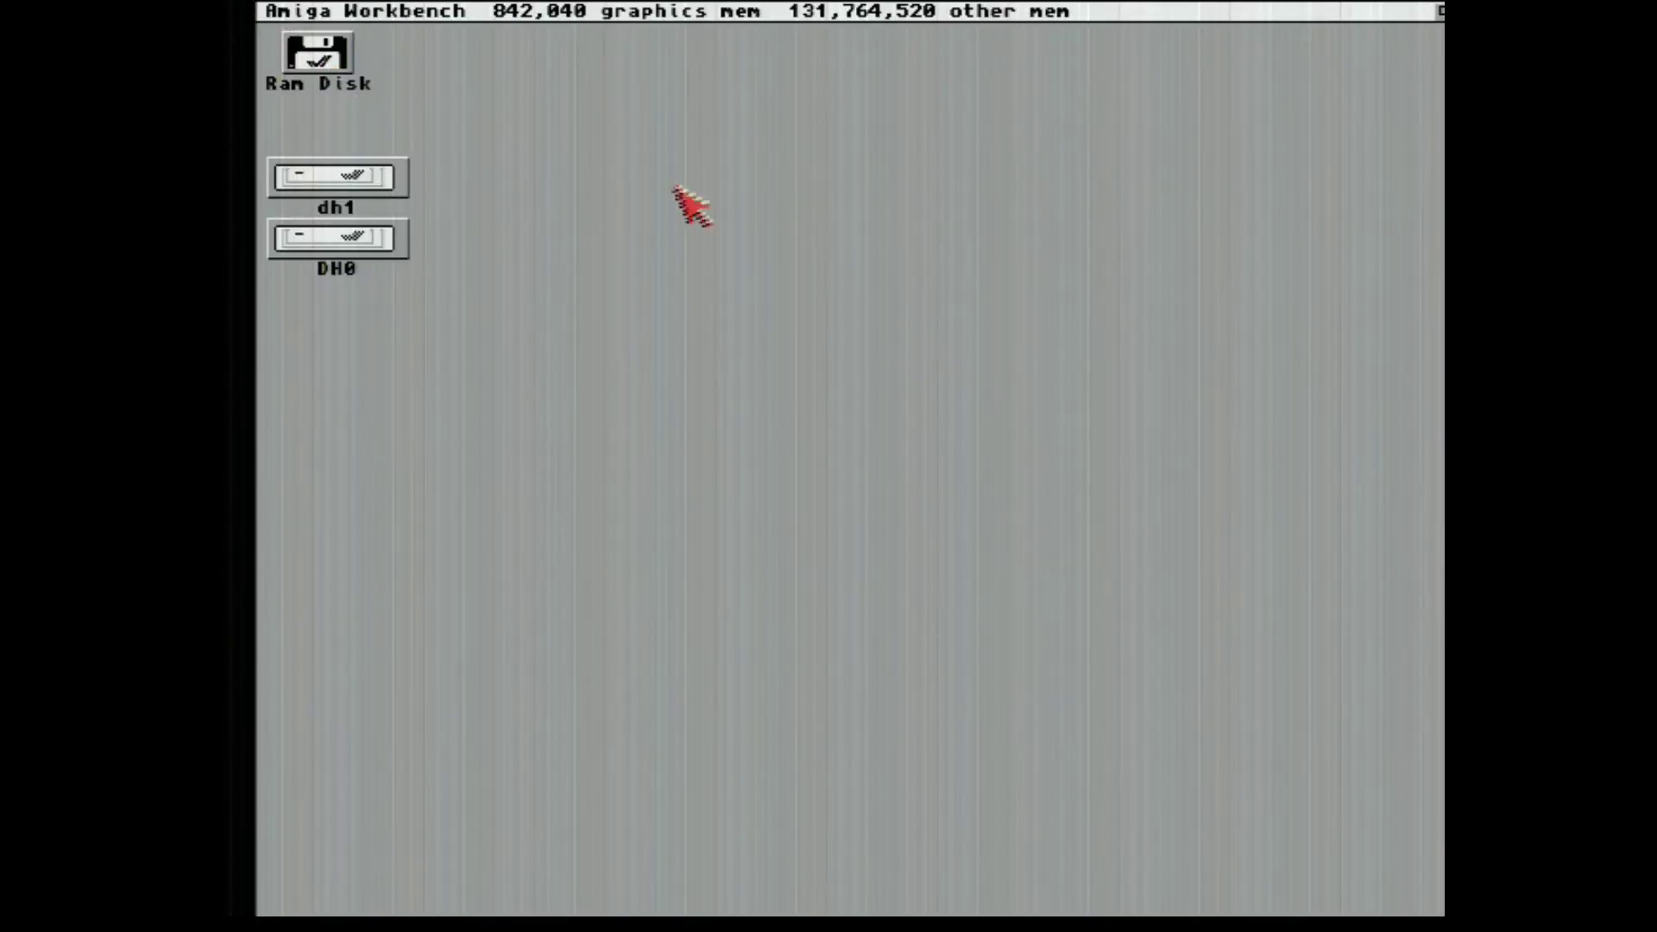
Look inside the empty dh1 drive and DH0, leaving DH0's window open.
double_click(353, 185)
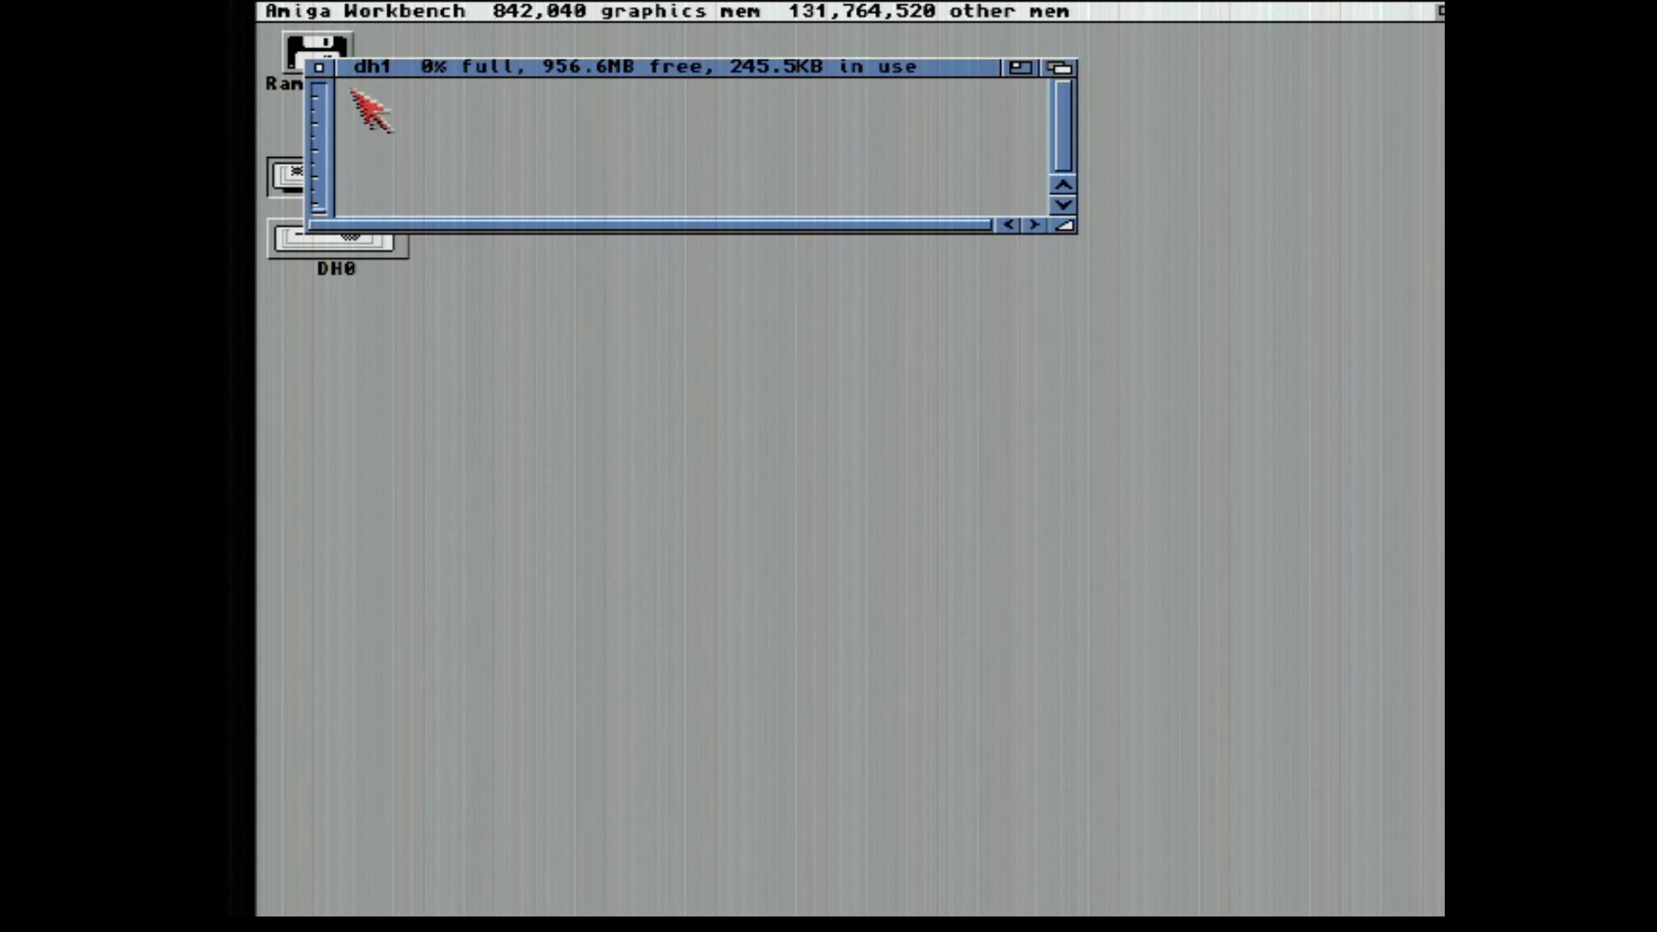
click(318, 67)
double_click(326, 235)
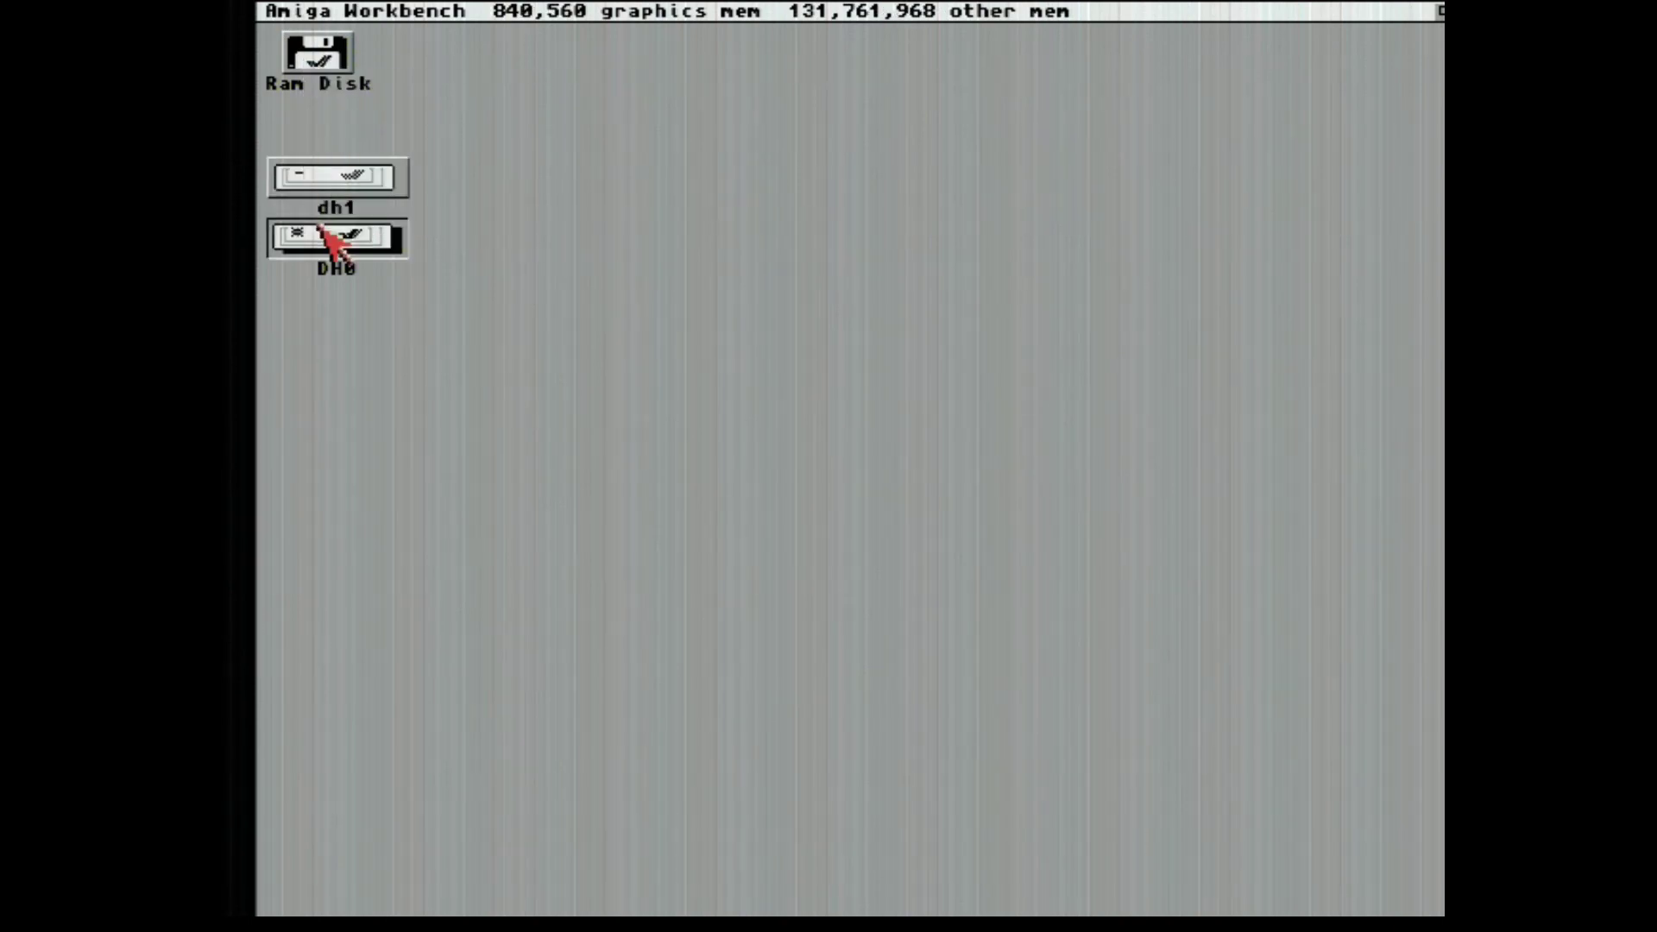
click(320, 67)
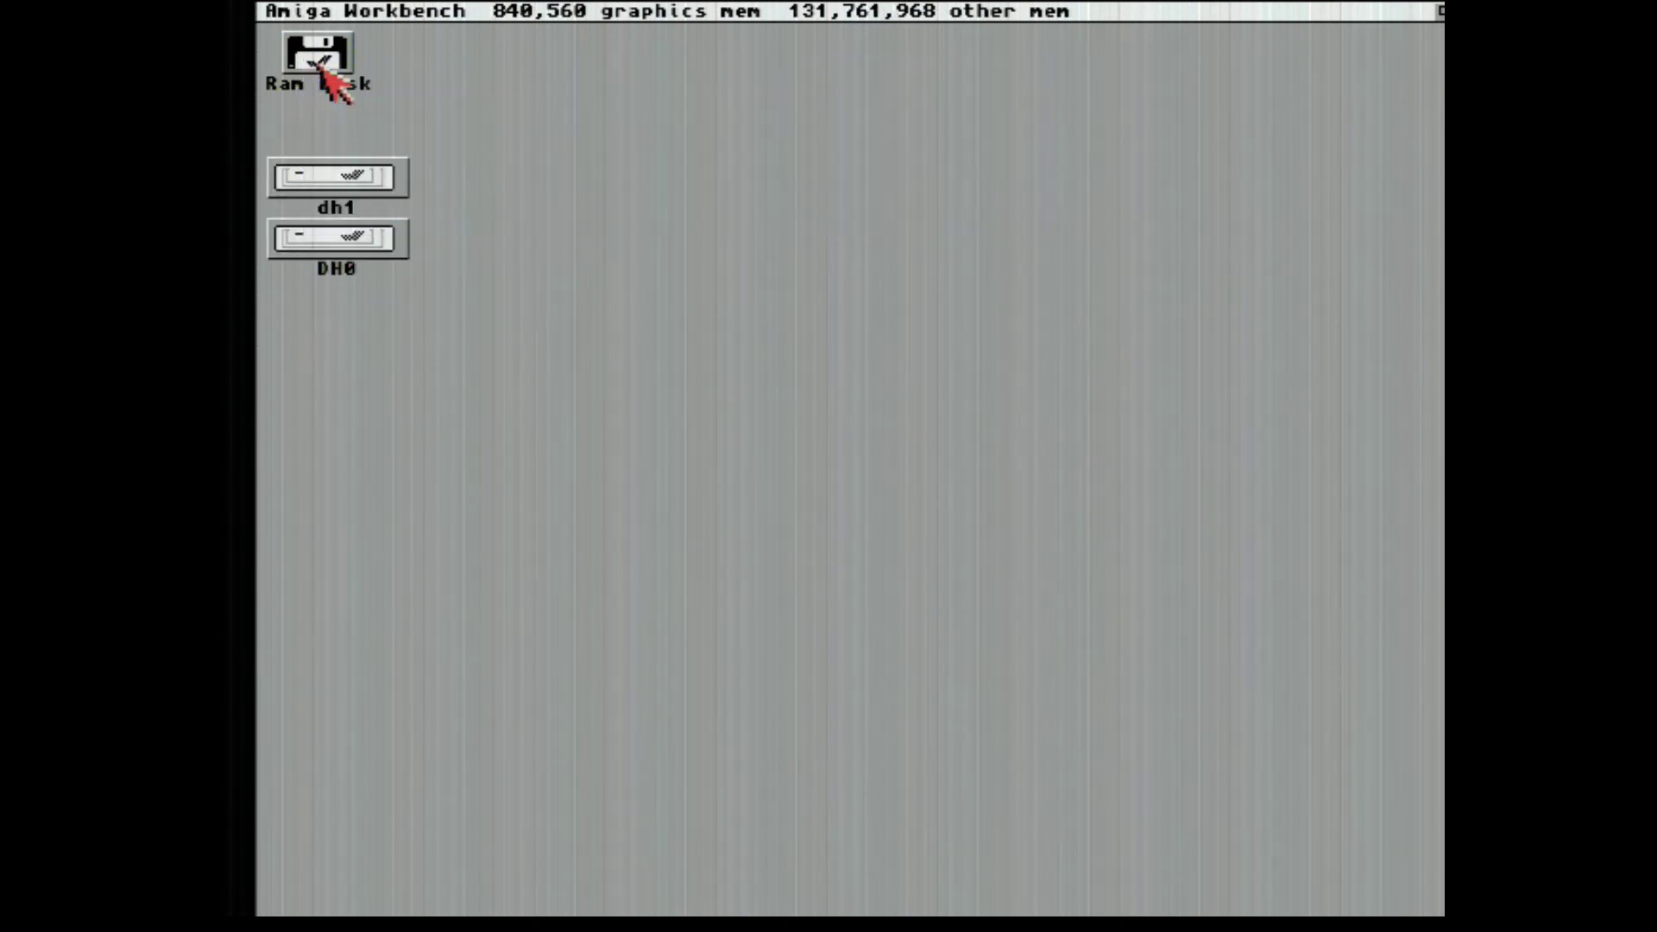
double_click(364, 240)
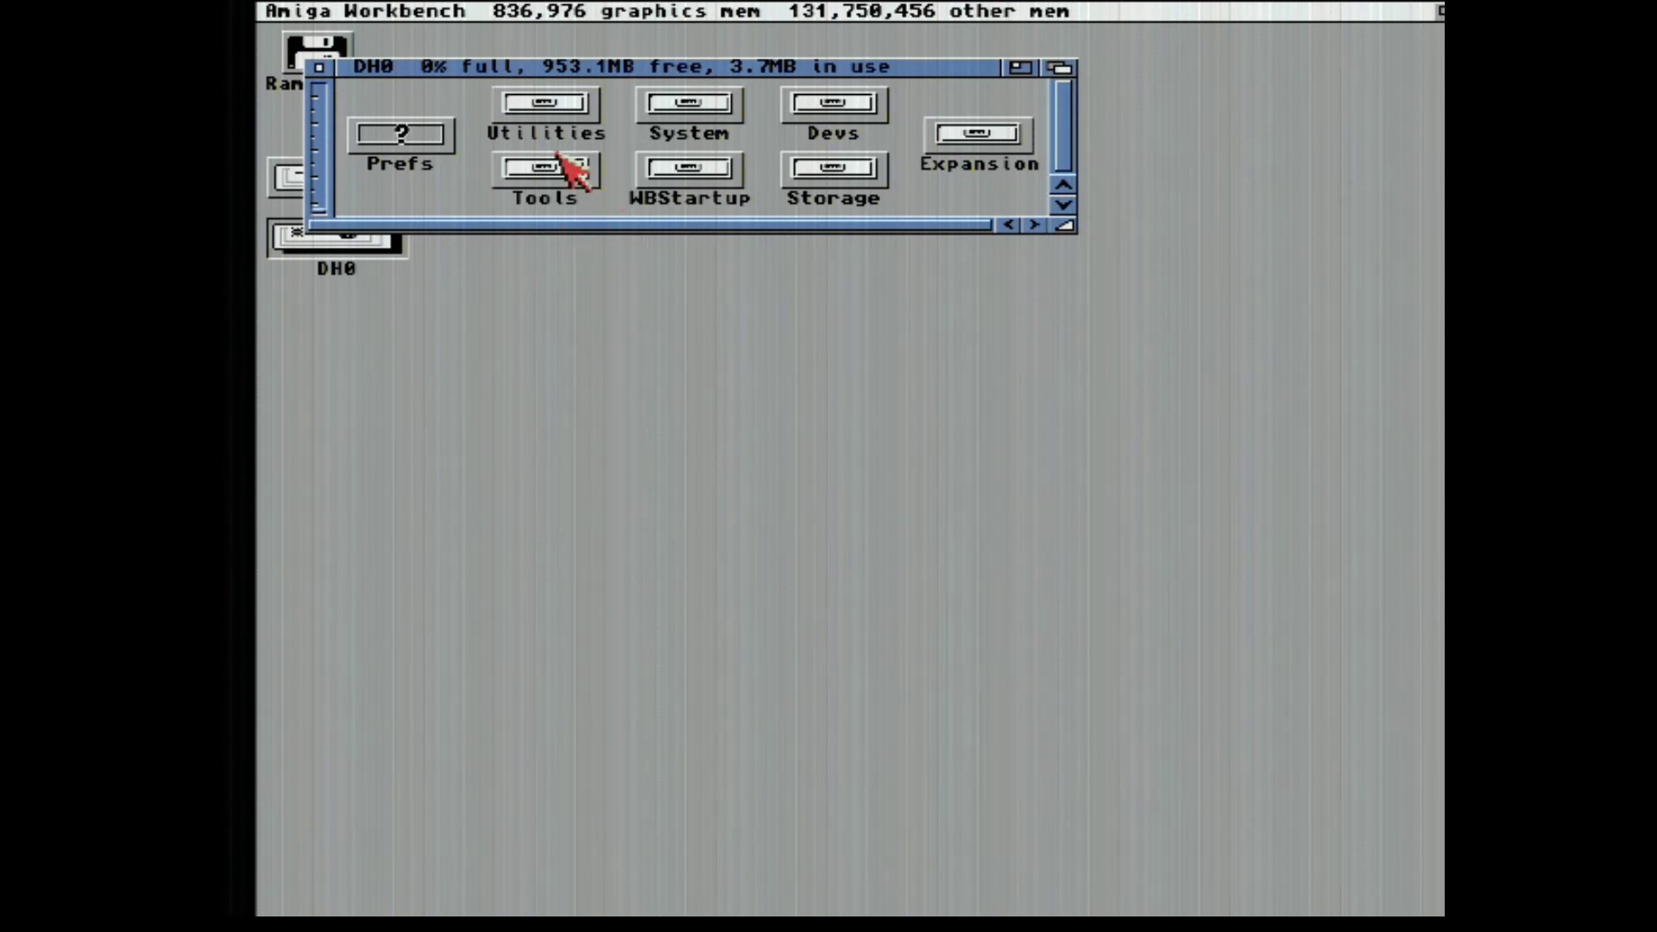
Launch HDToolBox from the Tools drawer and open partitioning for the drive.
double_click(569, 169)
click(813, 107)
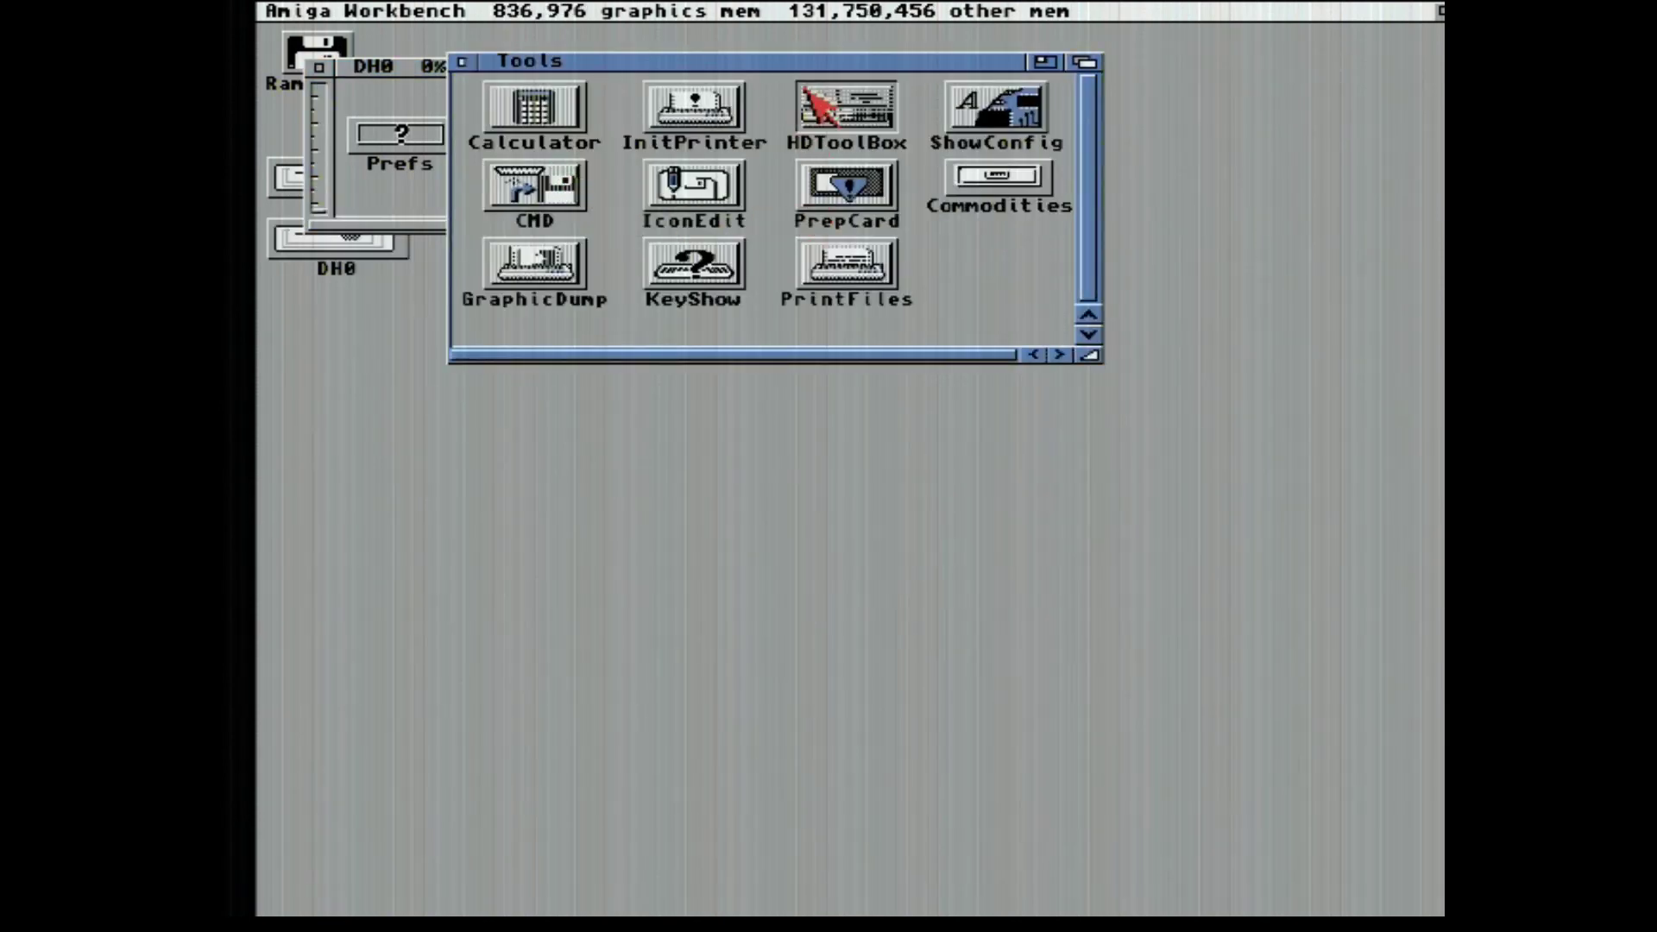
click(806, 95)
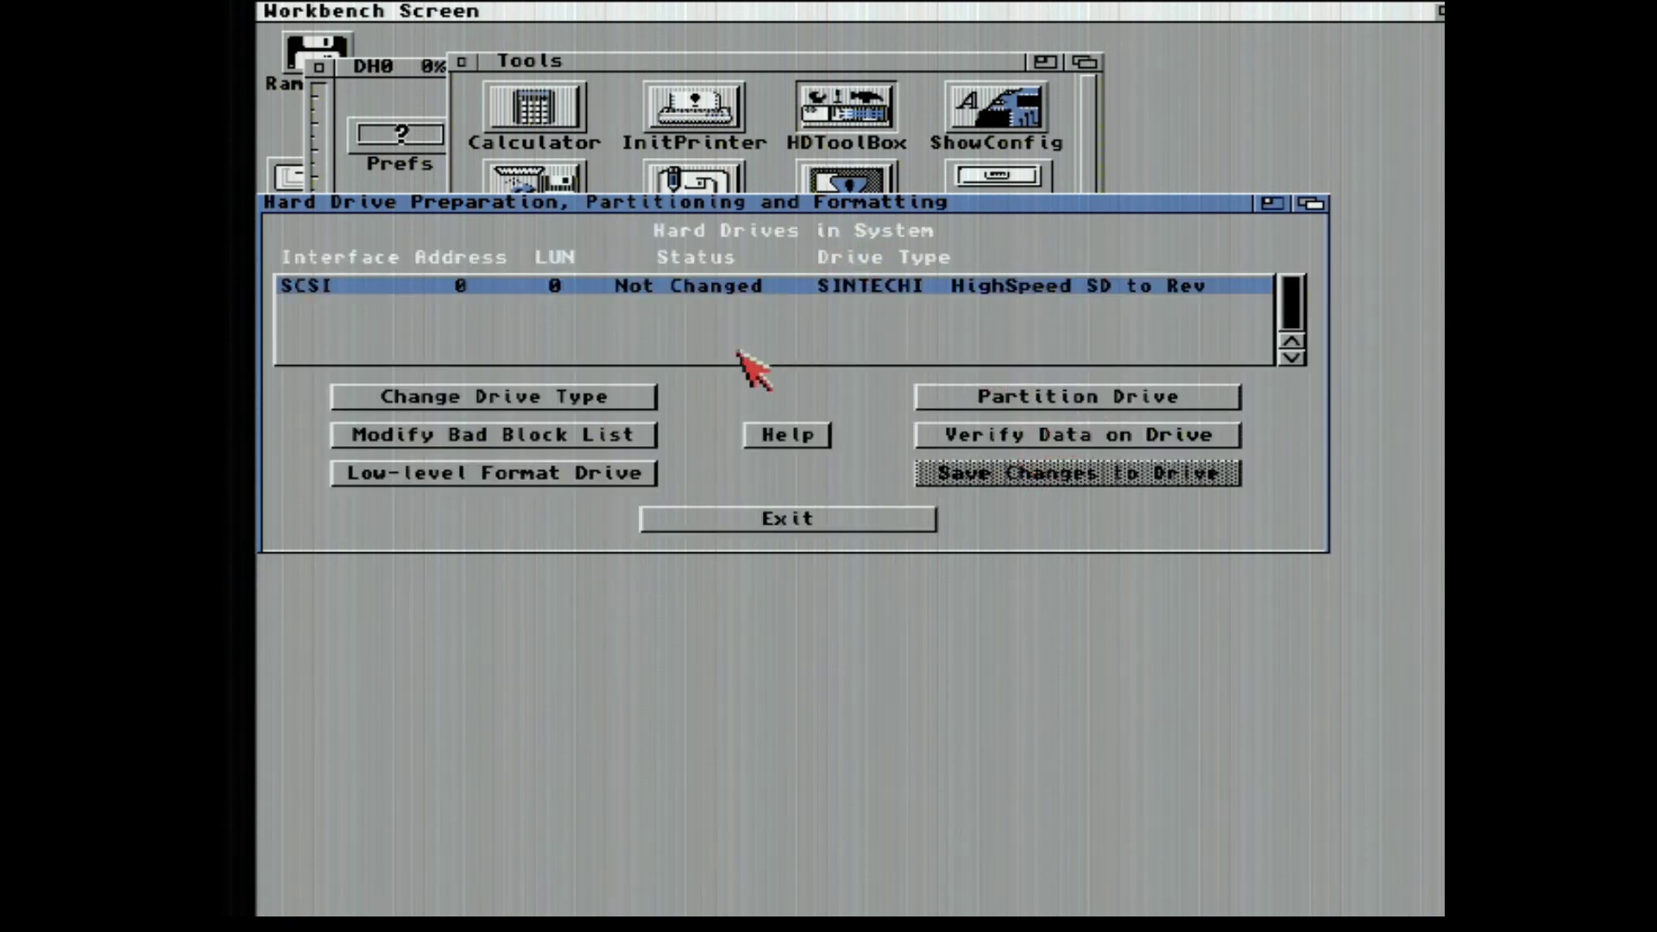
click(1002, 401)
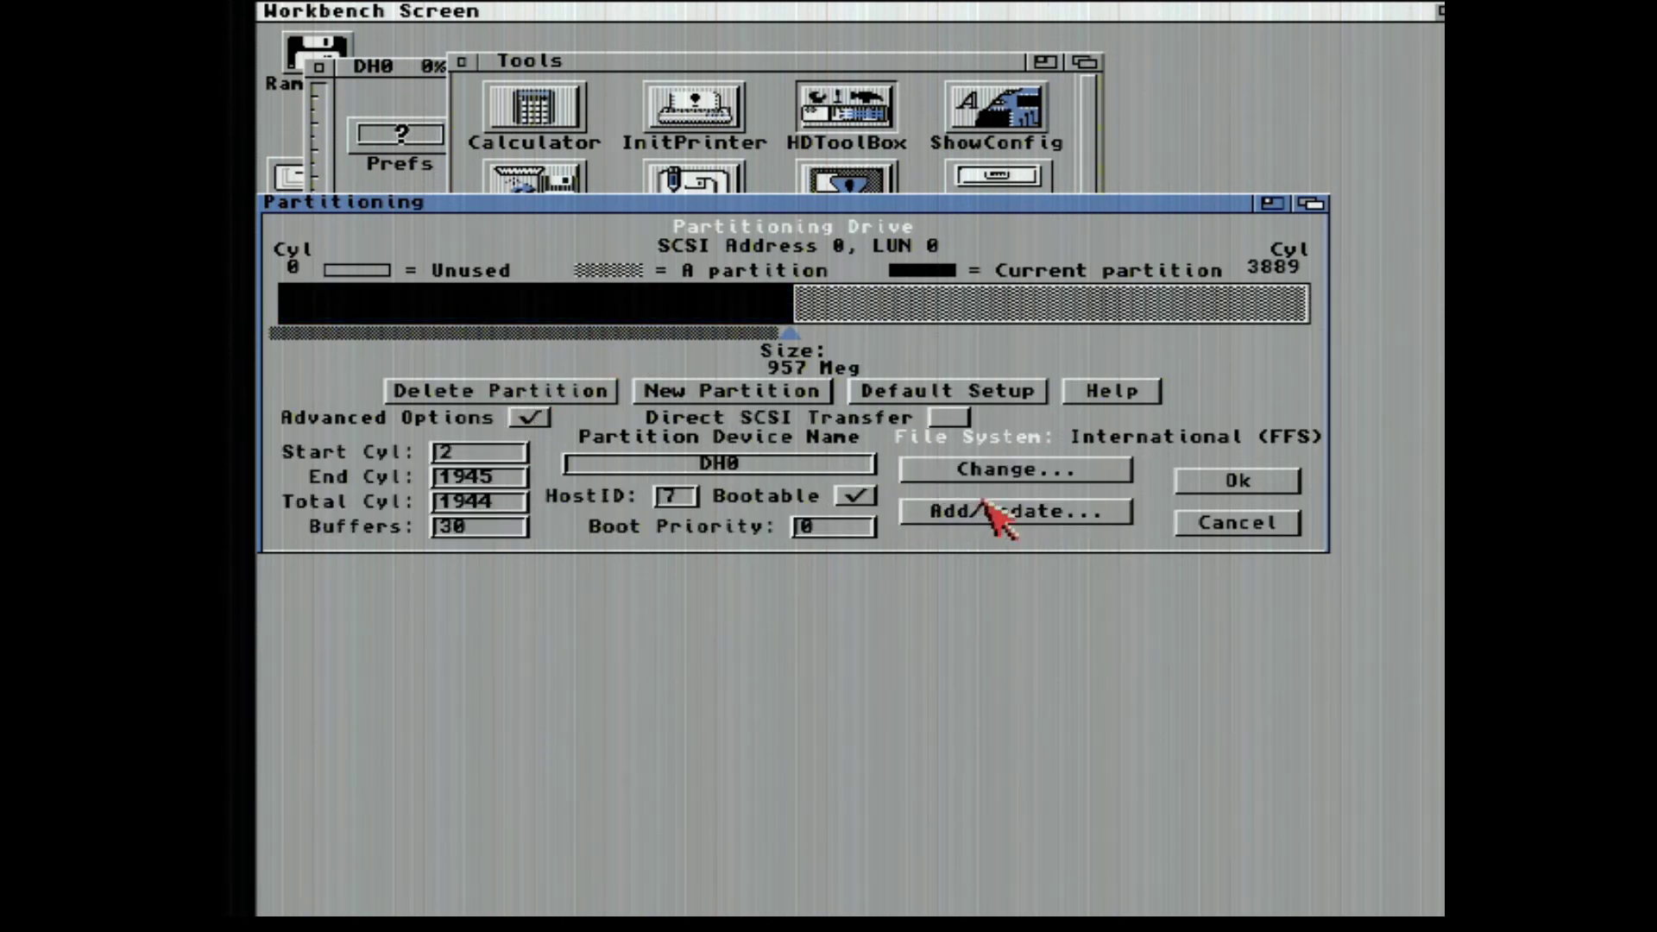
Enable Direct SCSI Transfer for DH0 and update its file system to FastFileSystem 46.20.
click(947, 417)
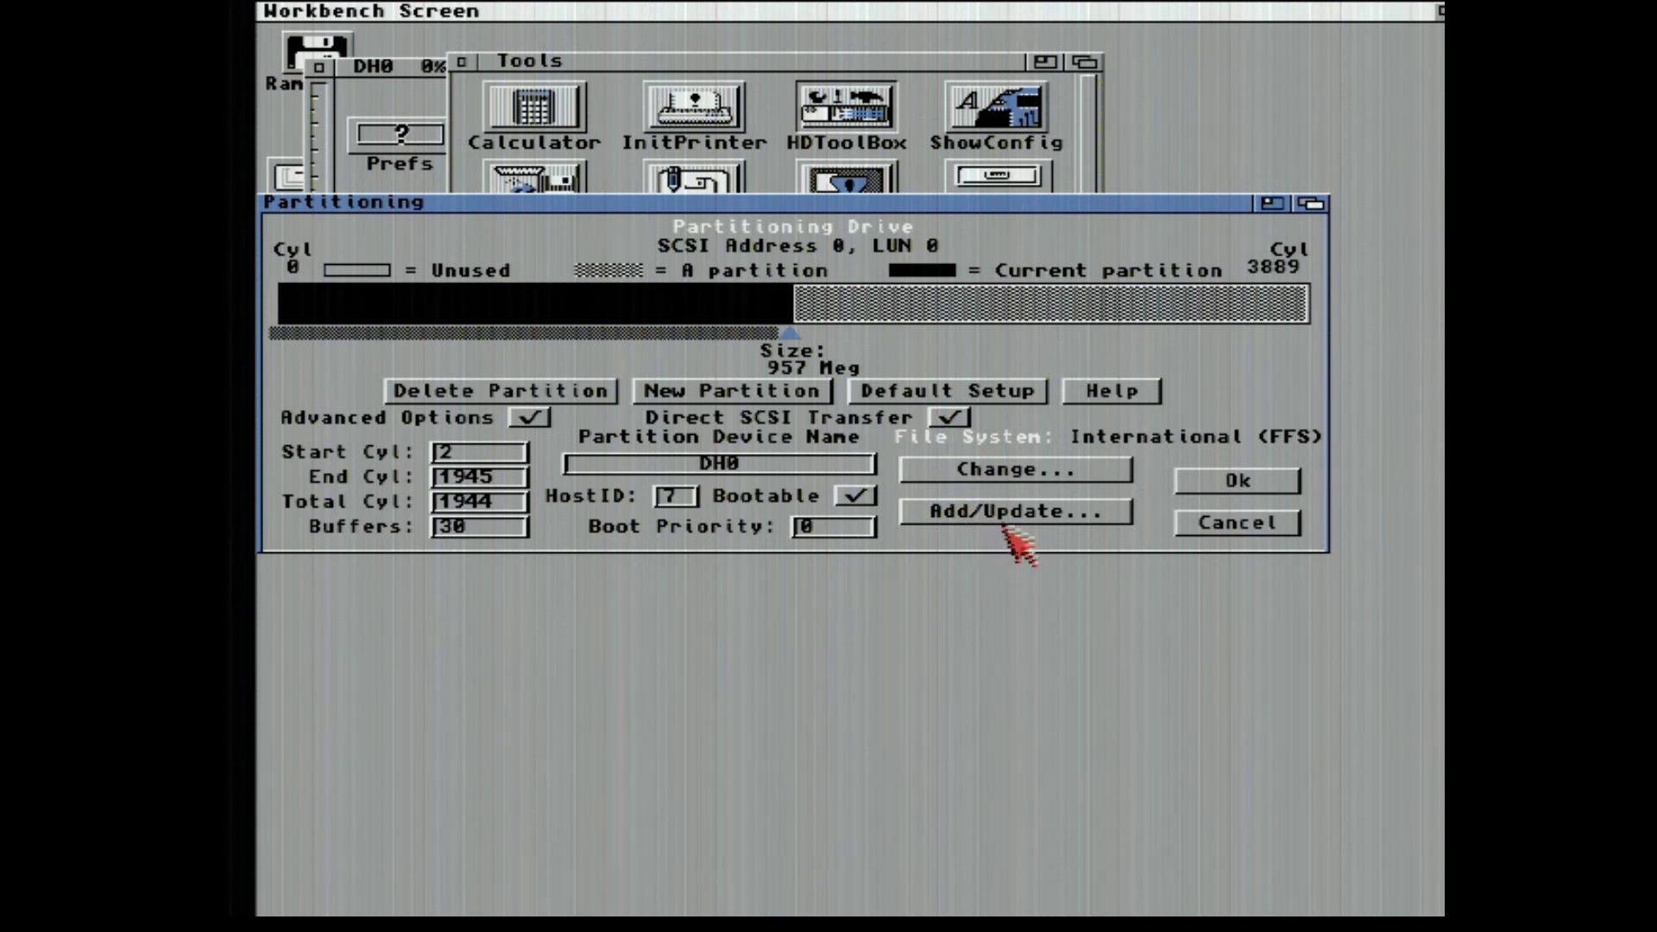
click(1044, 510)
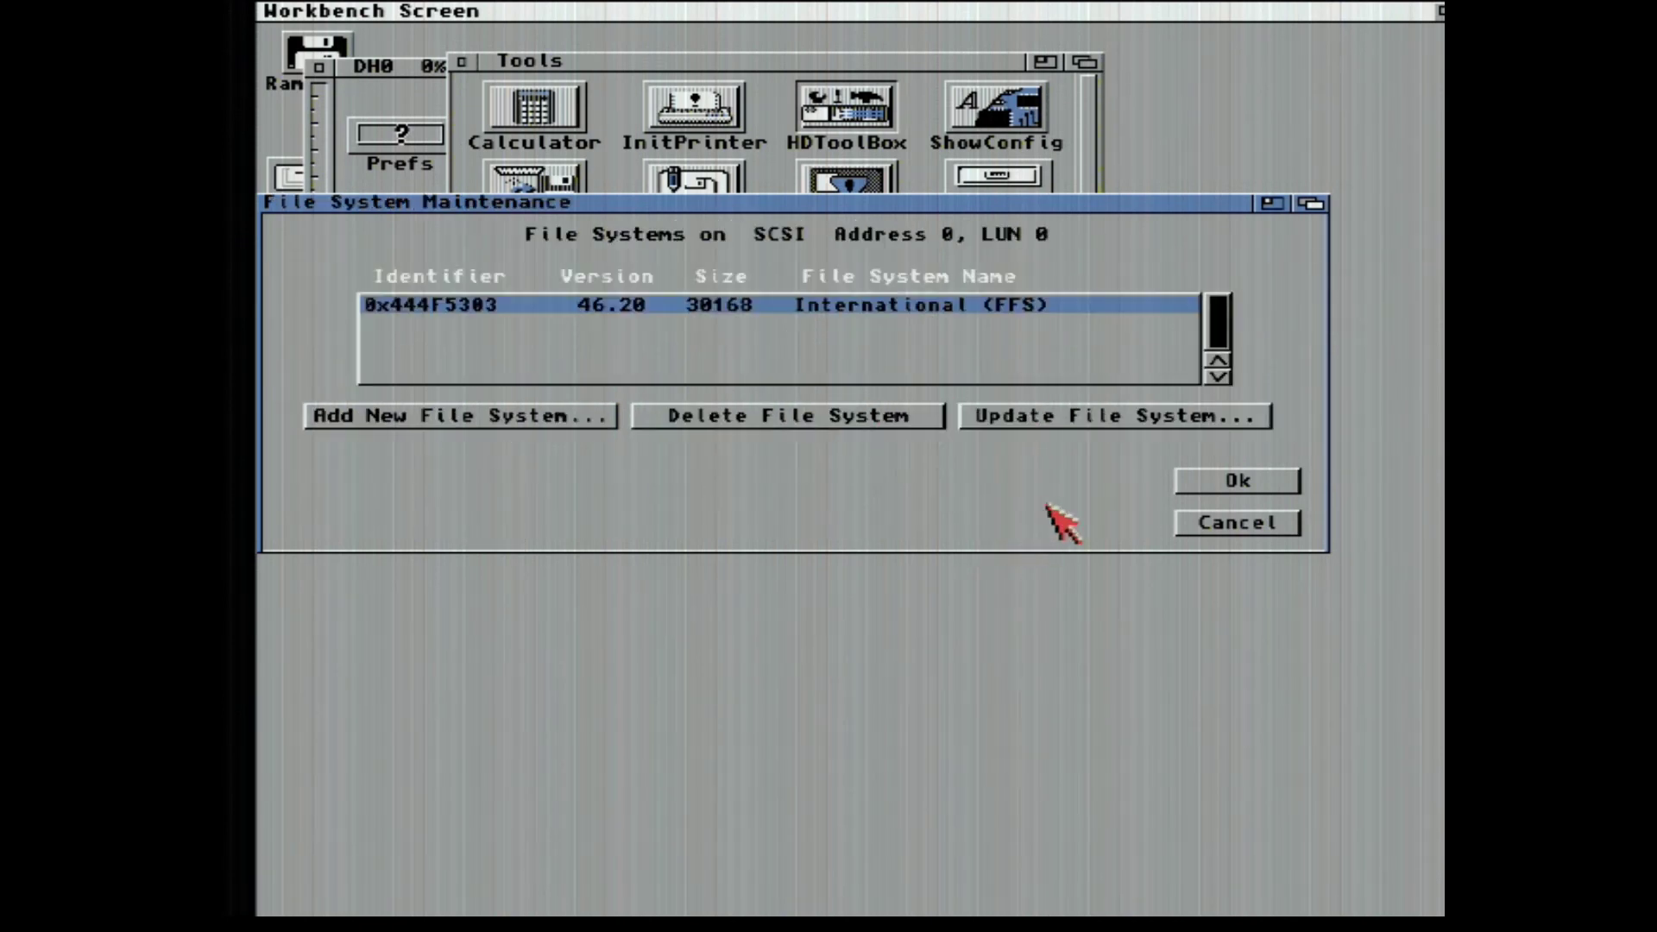
click(1080, 408)
click(679, 397)
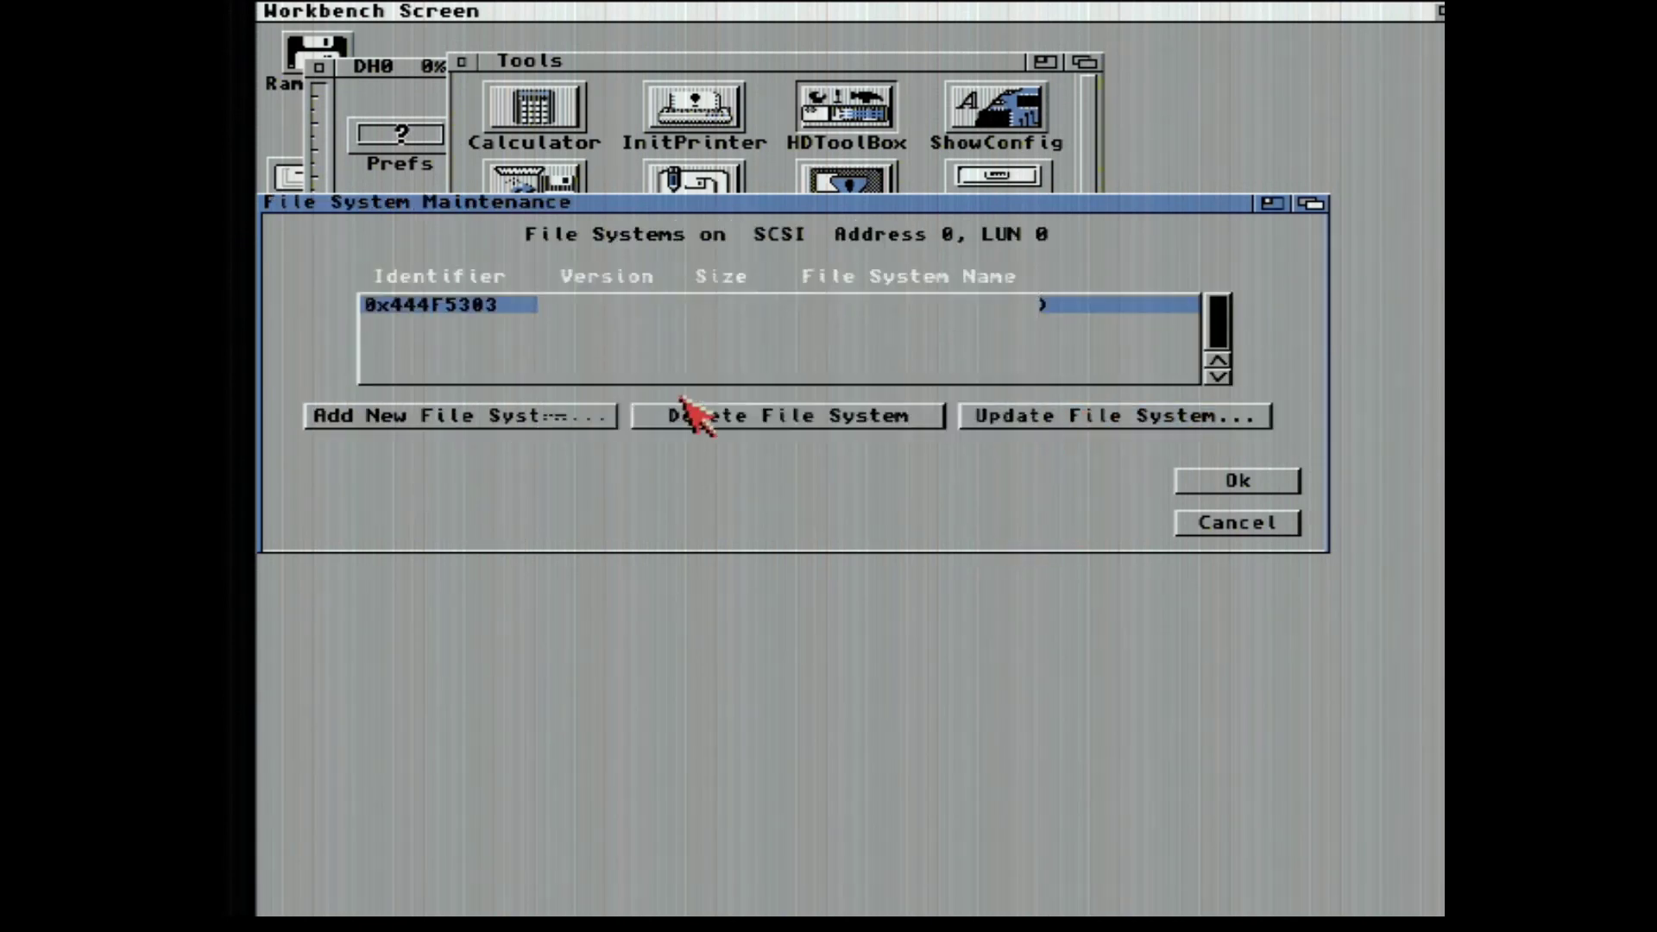
click(627, 424)
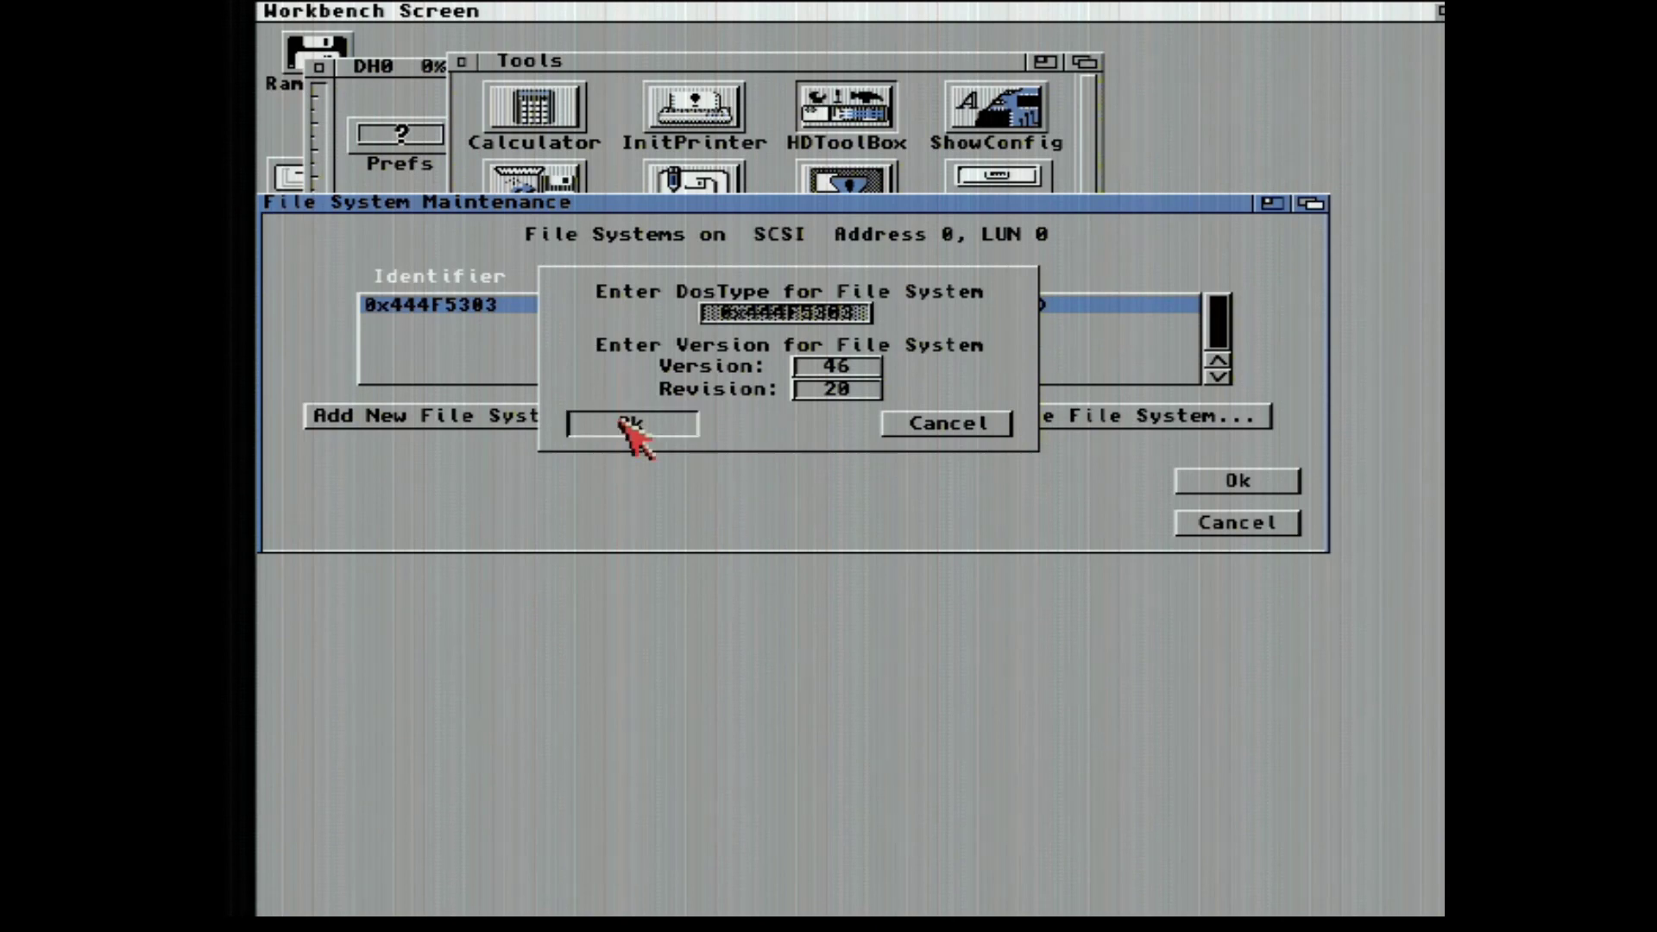
click(1234, 476)
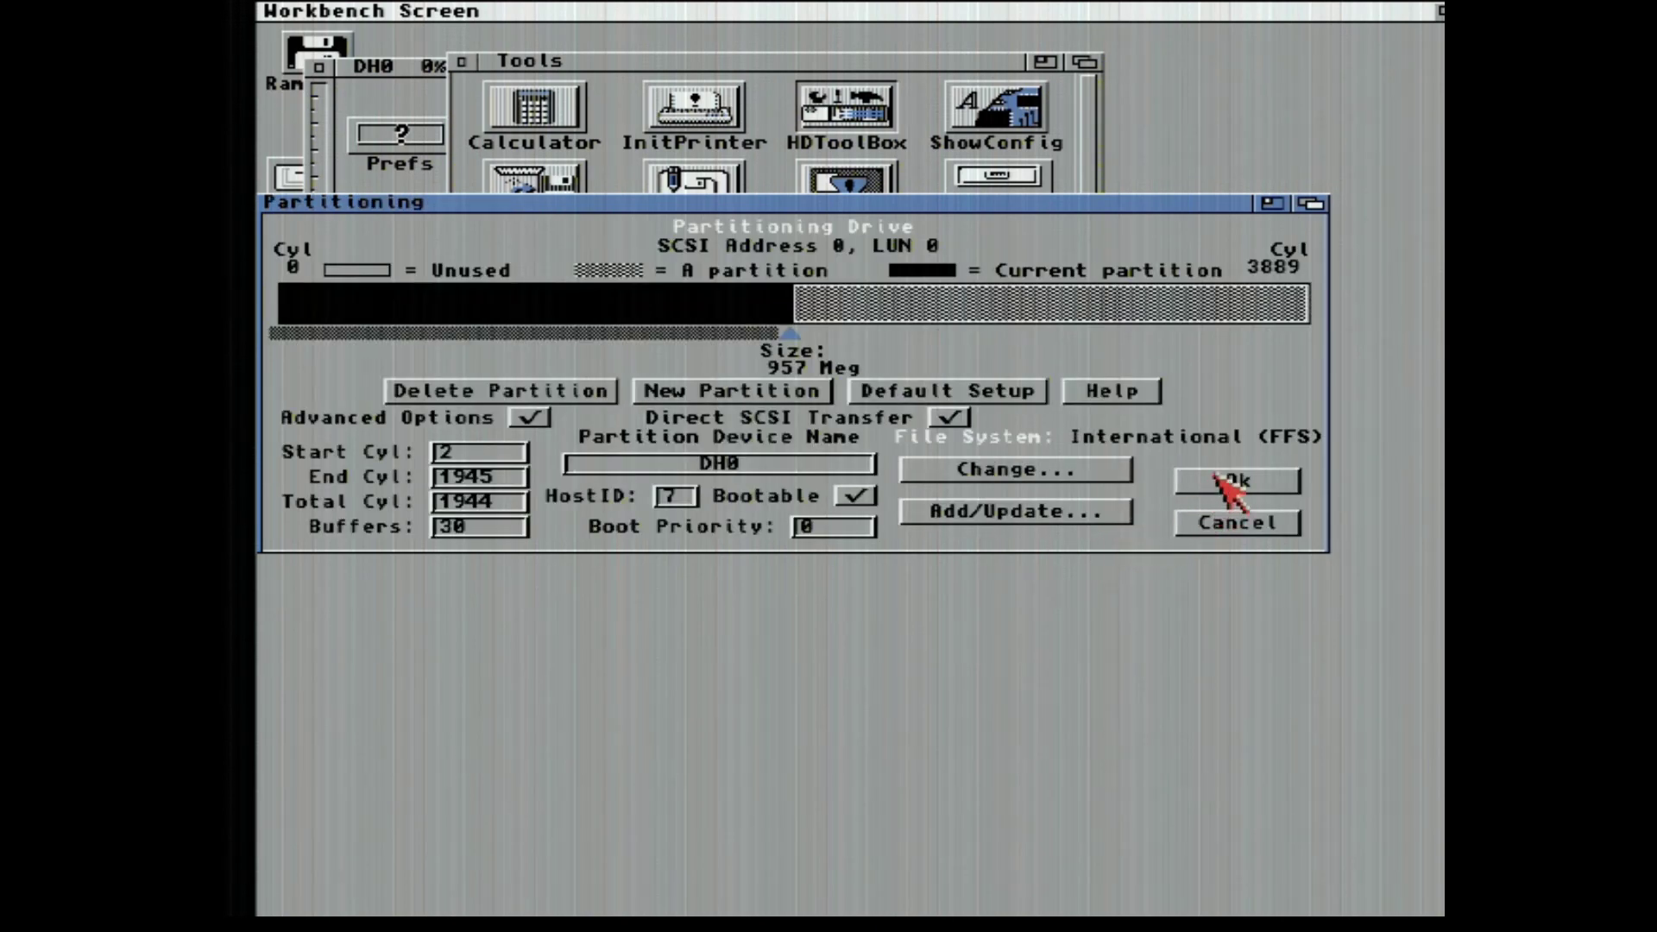
click(1217, 477)
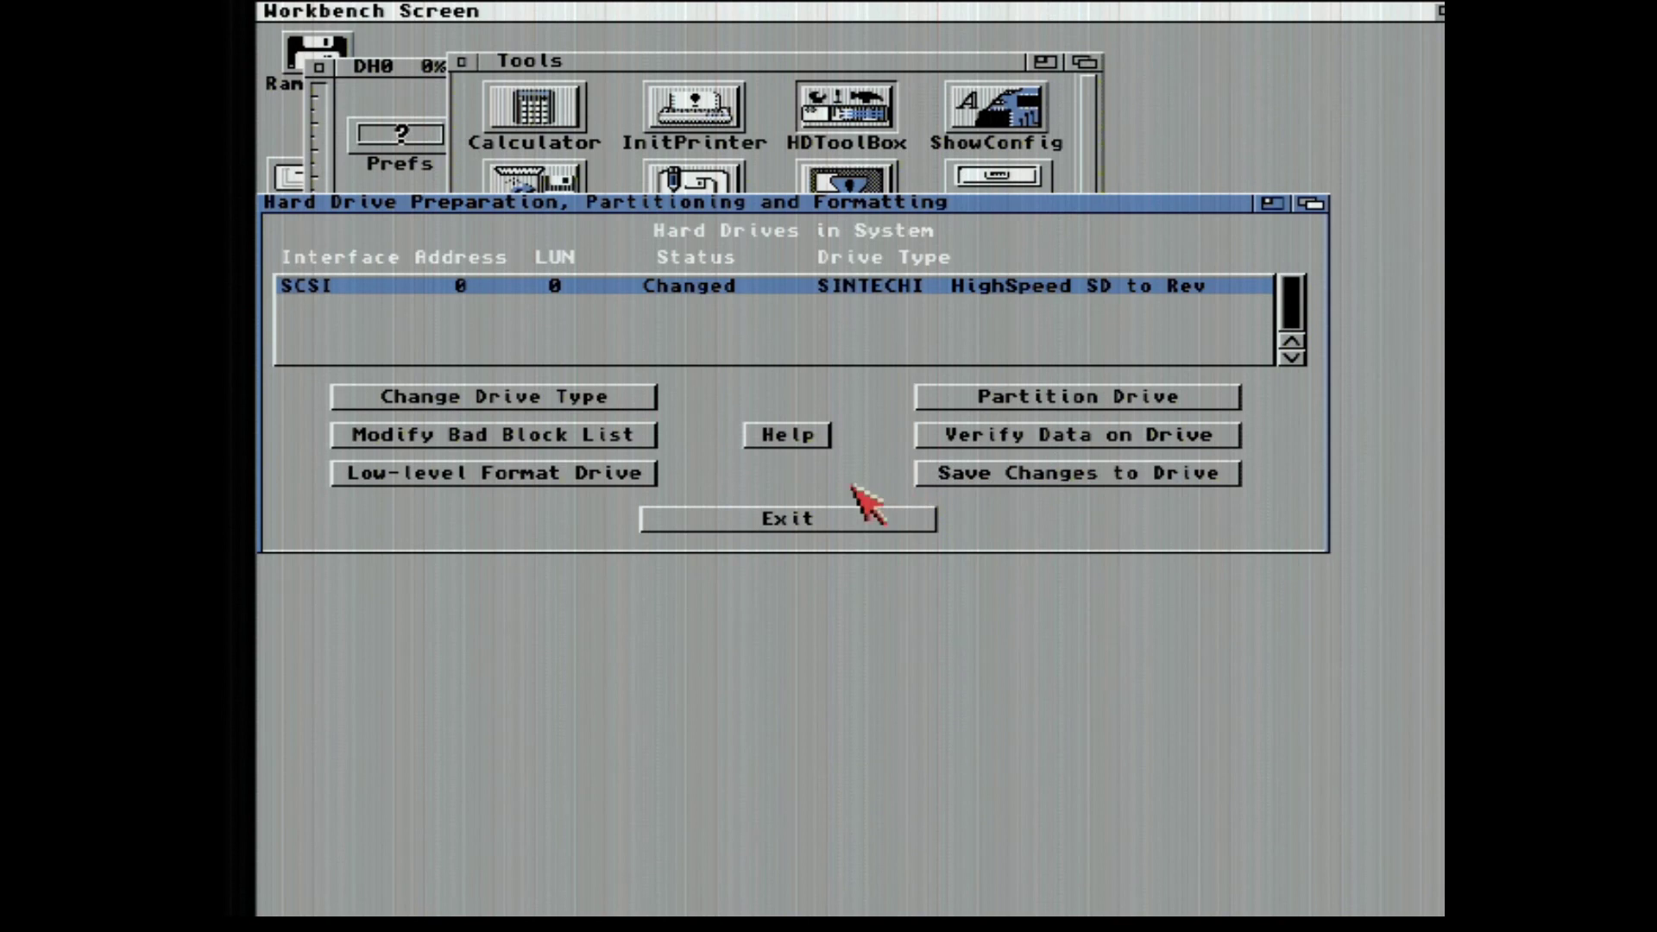
Save the changes to the drive, confirm overwriting DH0, exit HDToolBox and reboot.
click(824, 516)
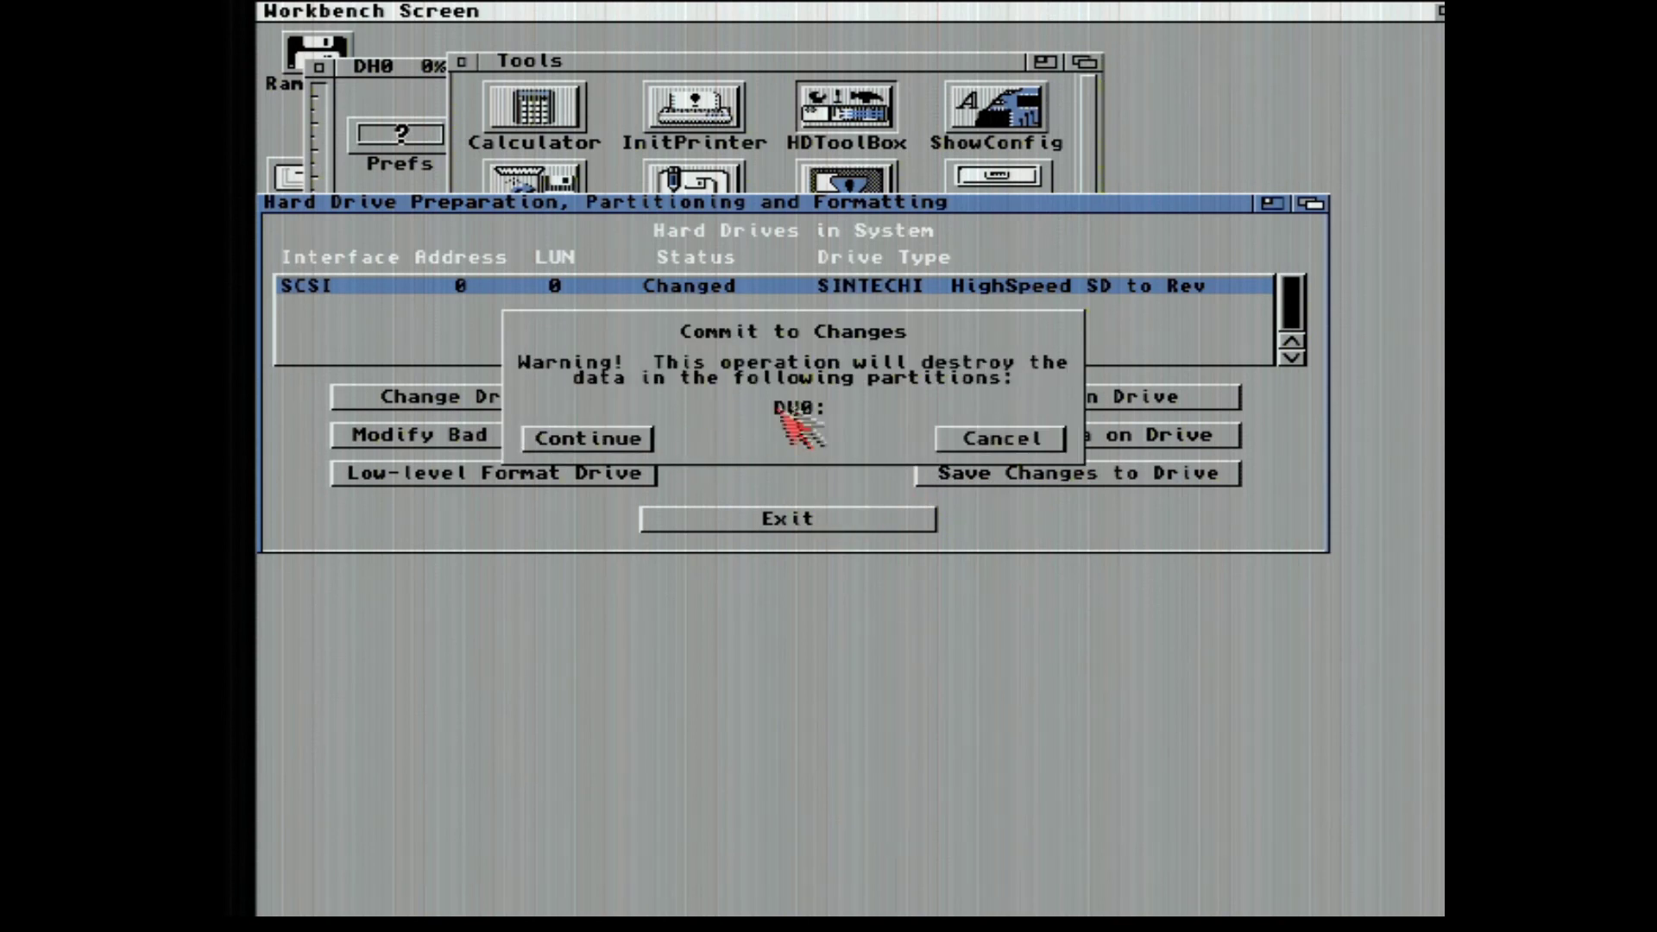
click(604, 440)
click(751, 518)
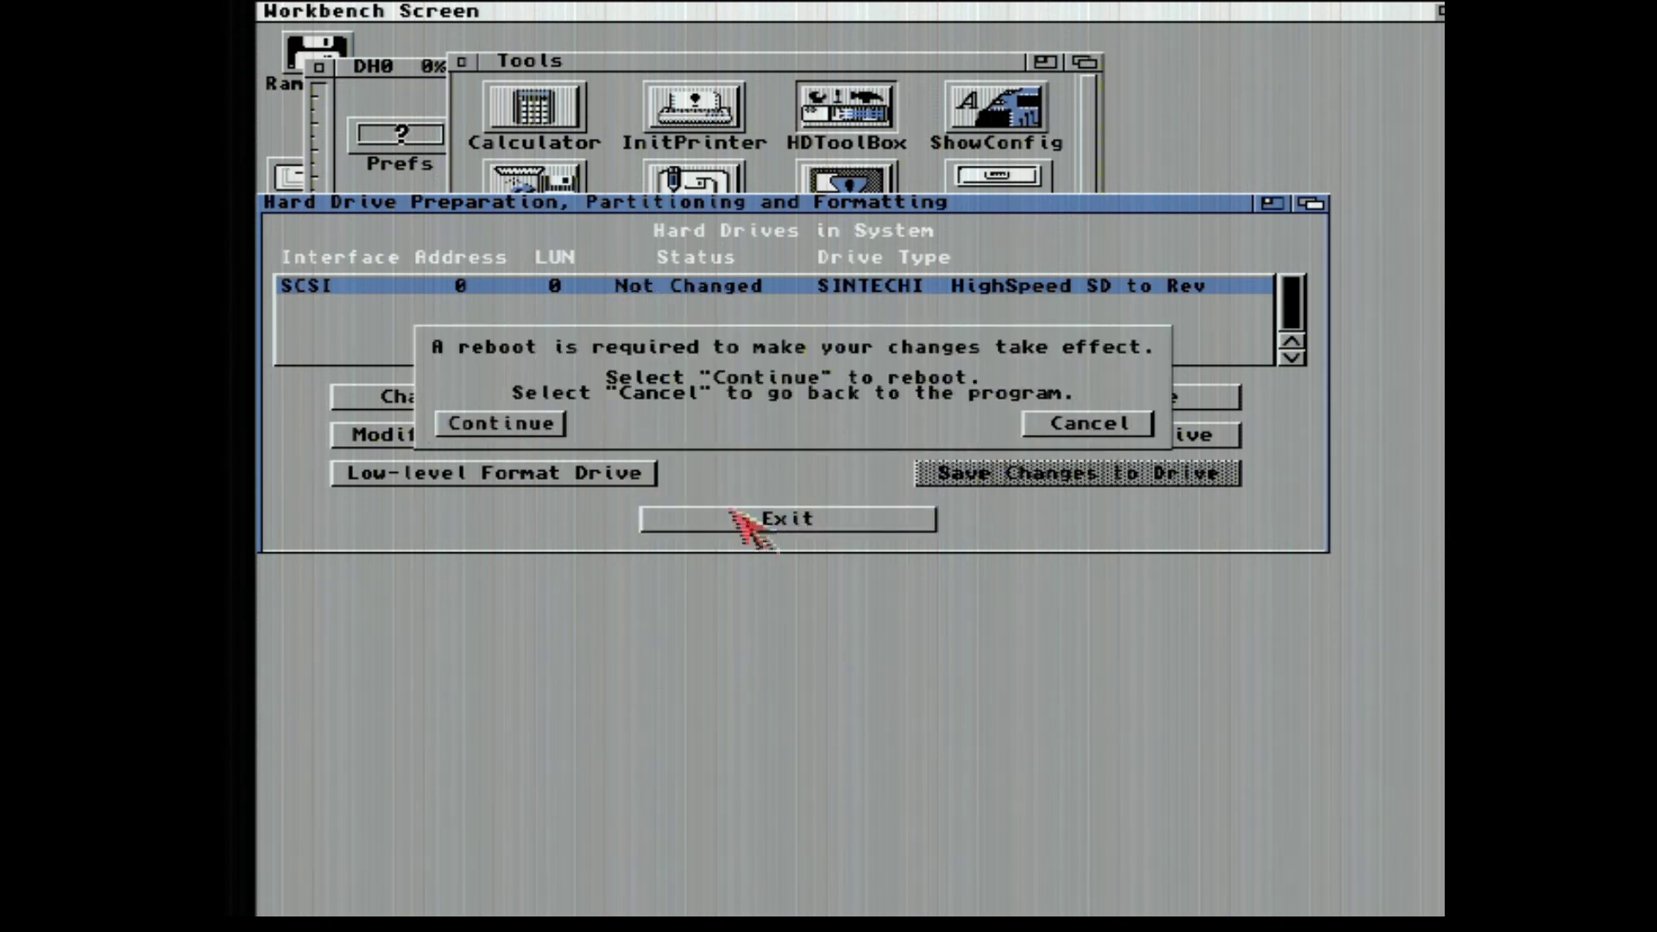
click(498, 422)
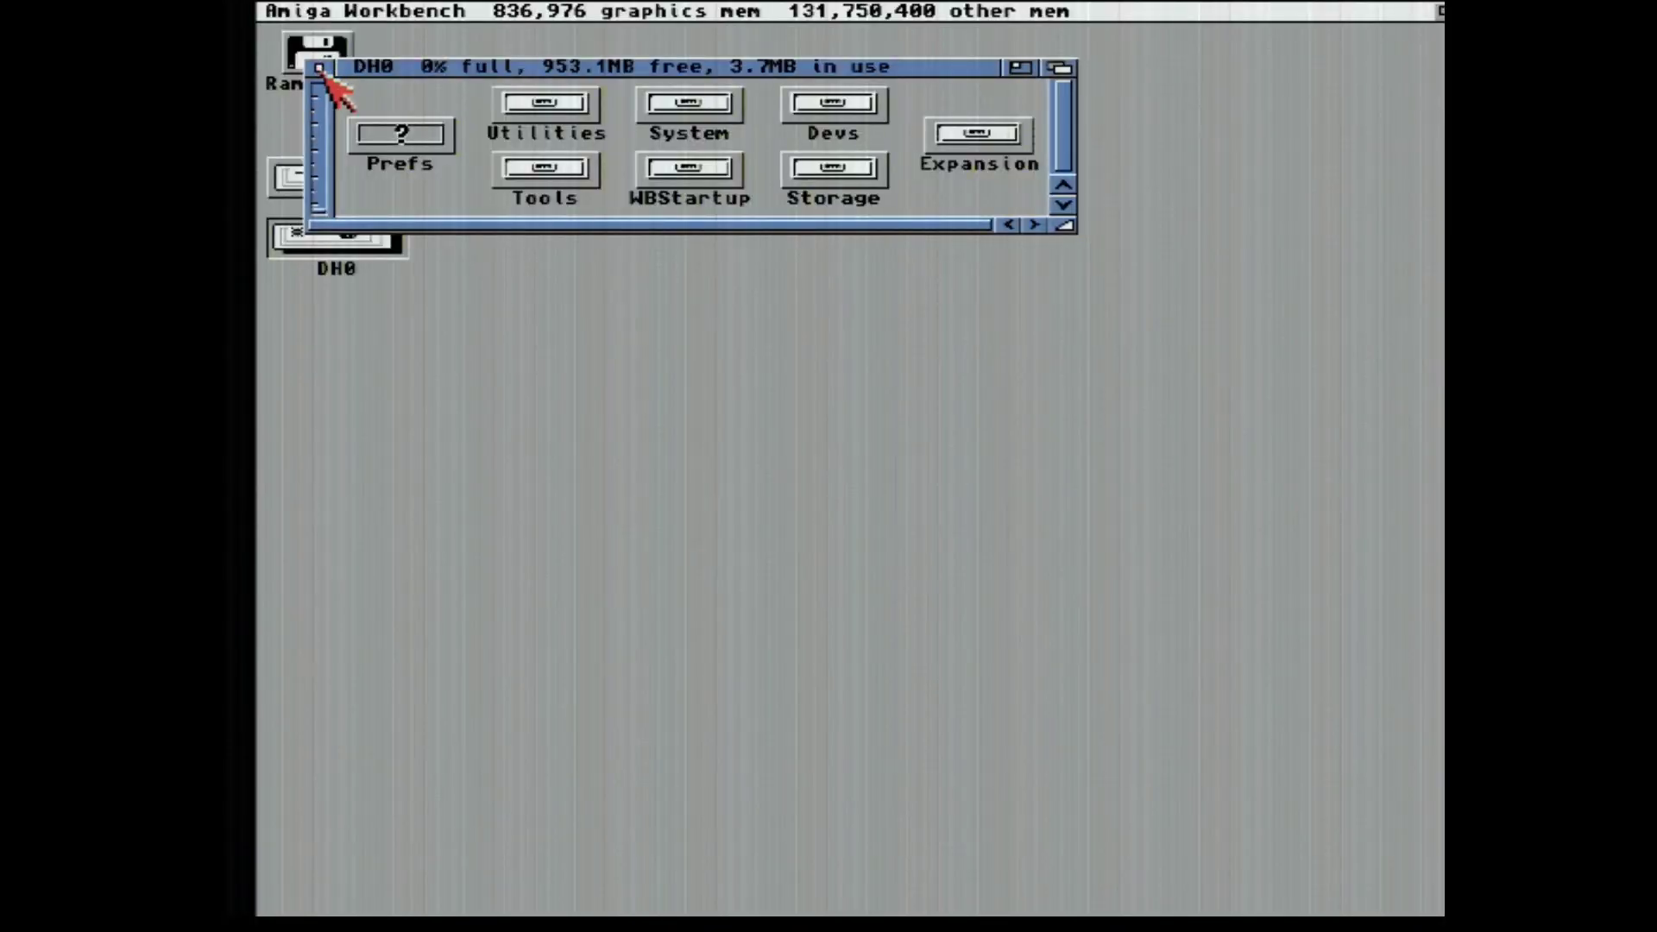
Confirm the About box shows Kickstart 45.64 and Workbench 45.194, then reopen the DH0 drive.
click(319, 68)
right_click(345, 35)
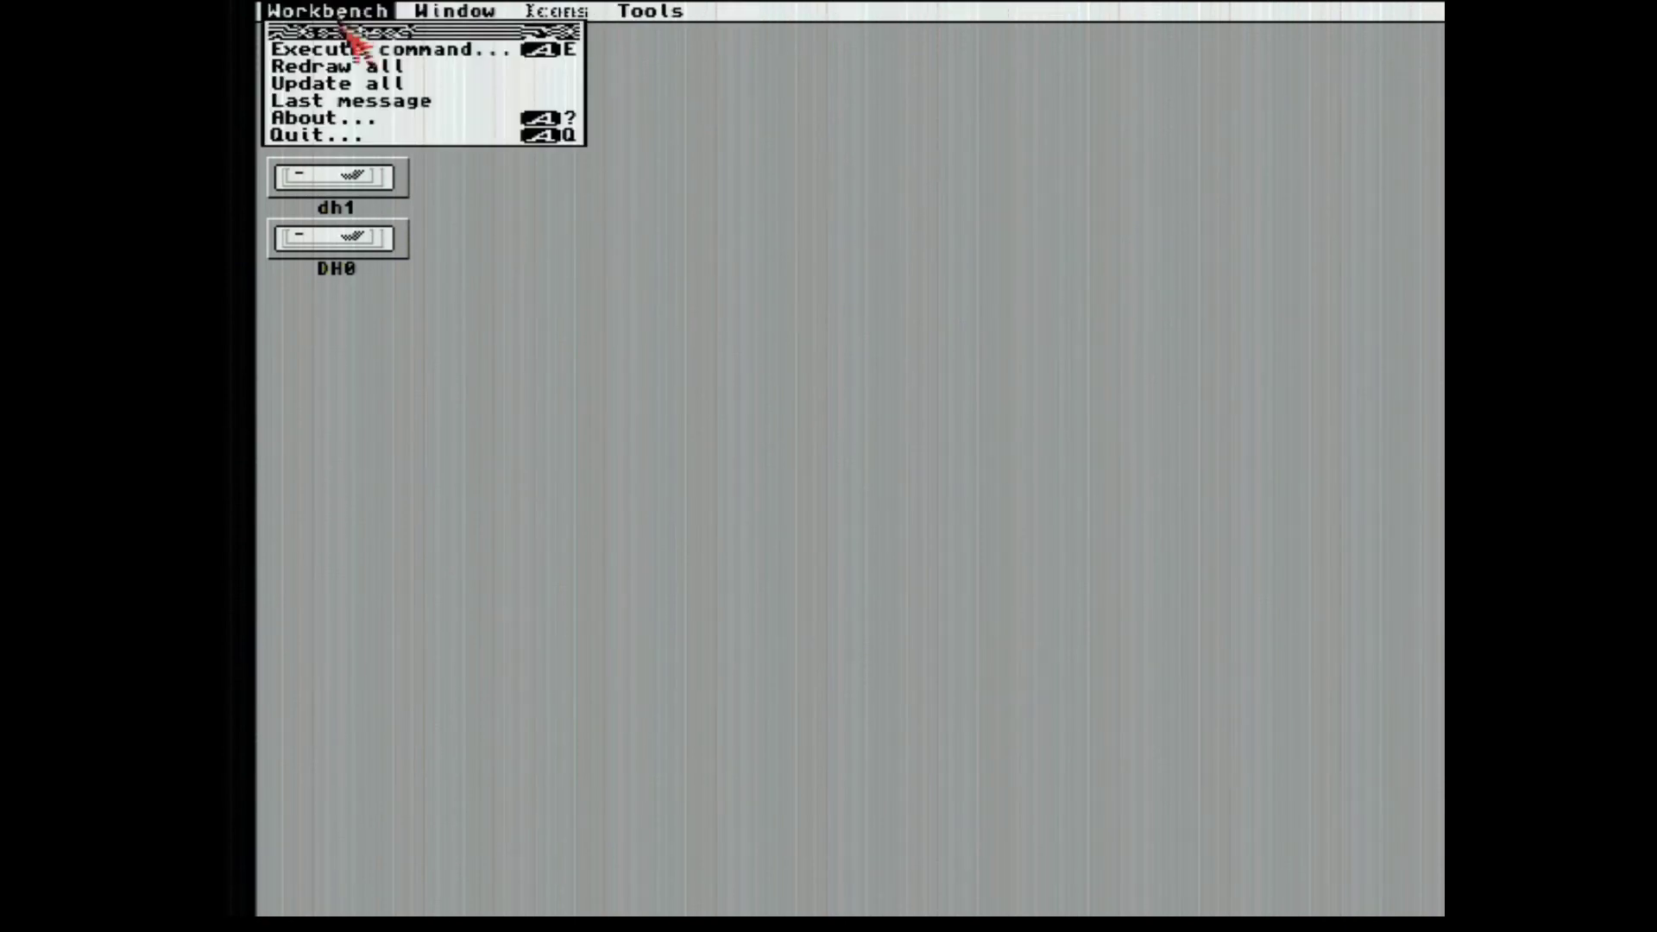
click(374, 118)
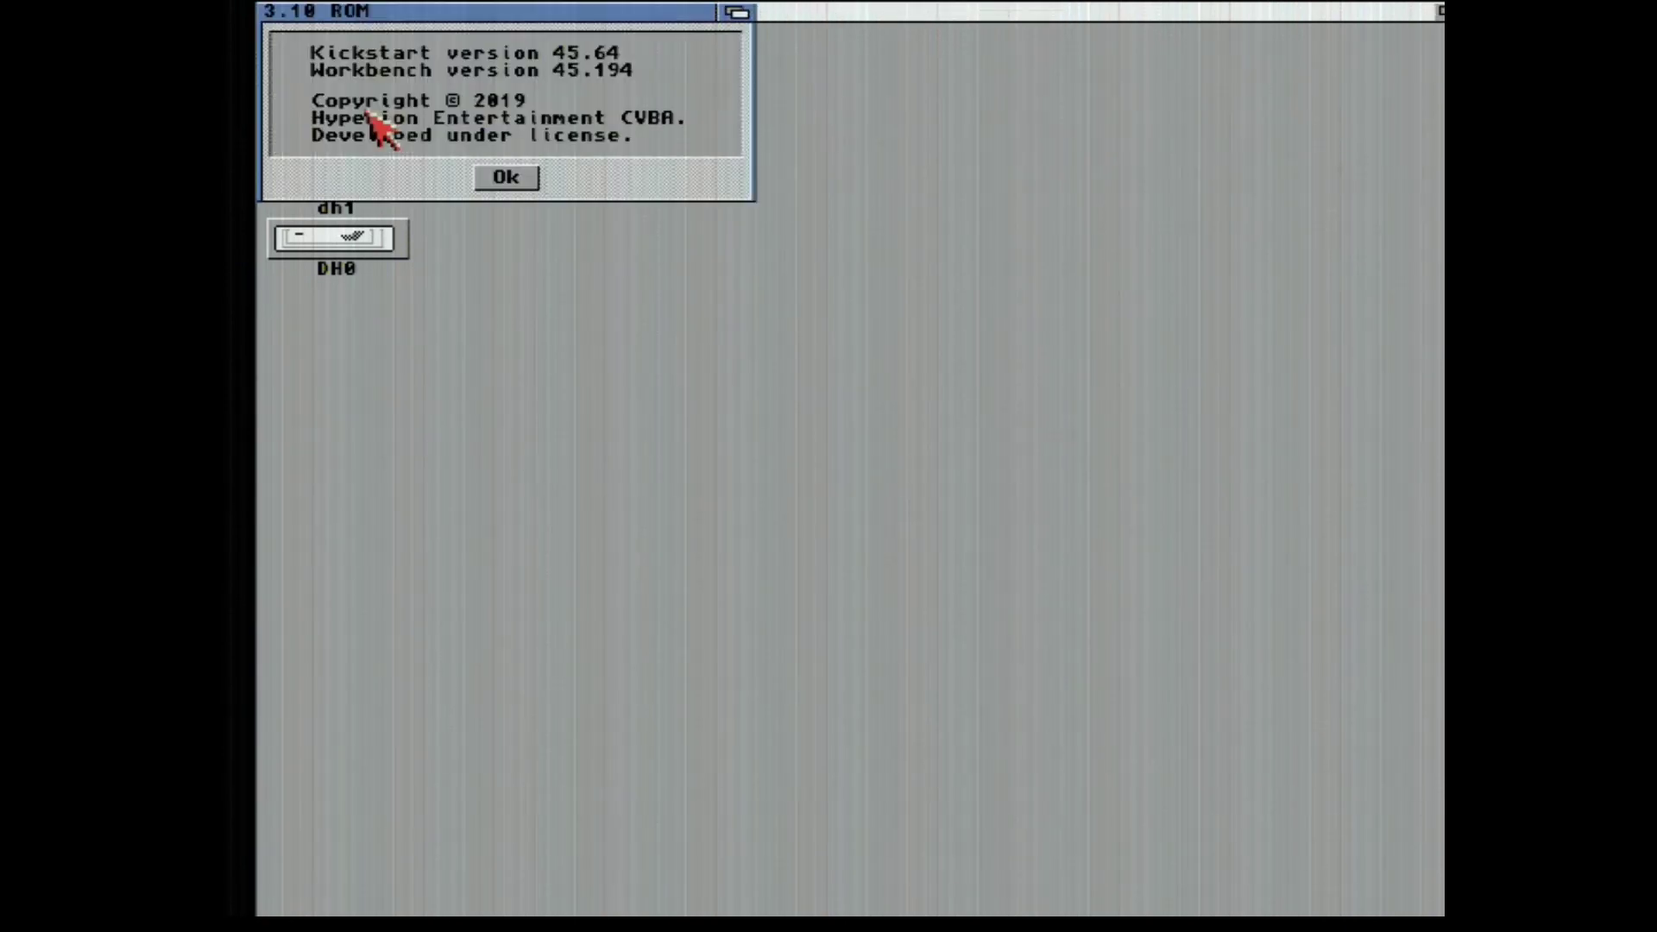
click(518, 181)
double_click(362, 246)
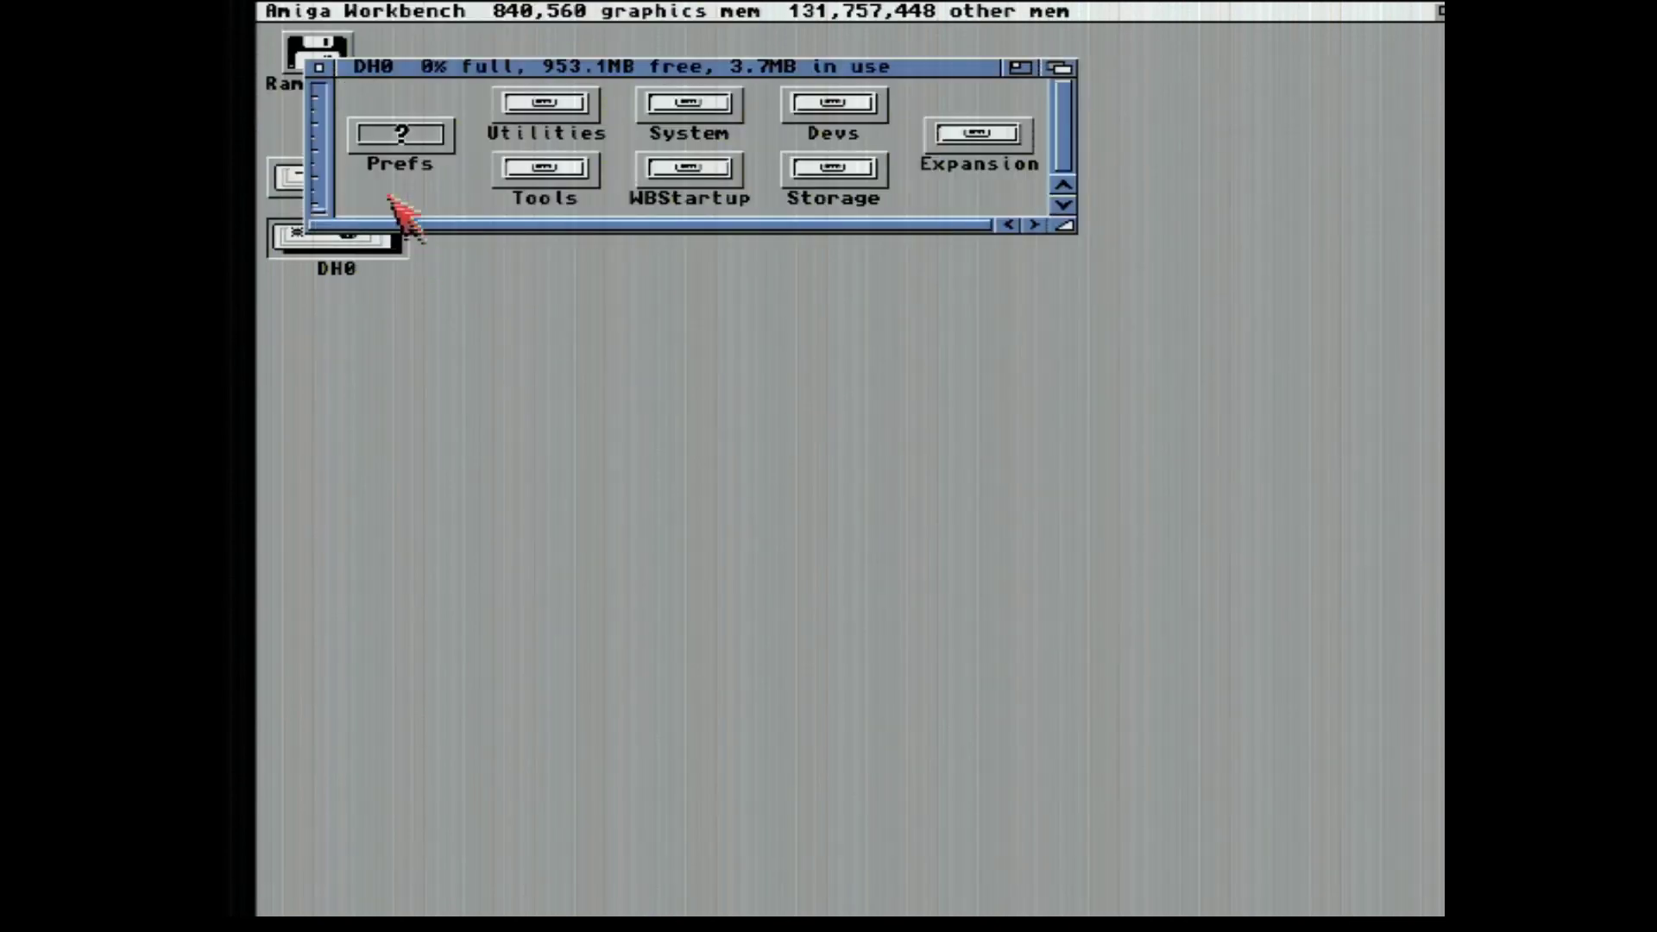
click(321, 67)
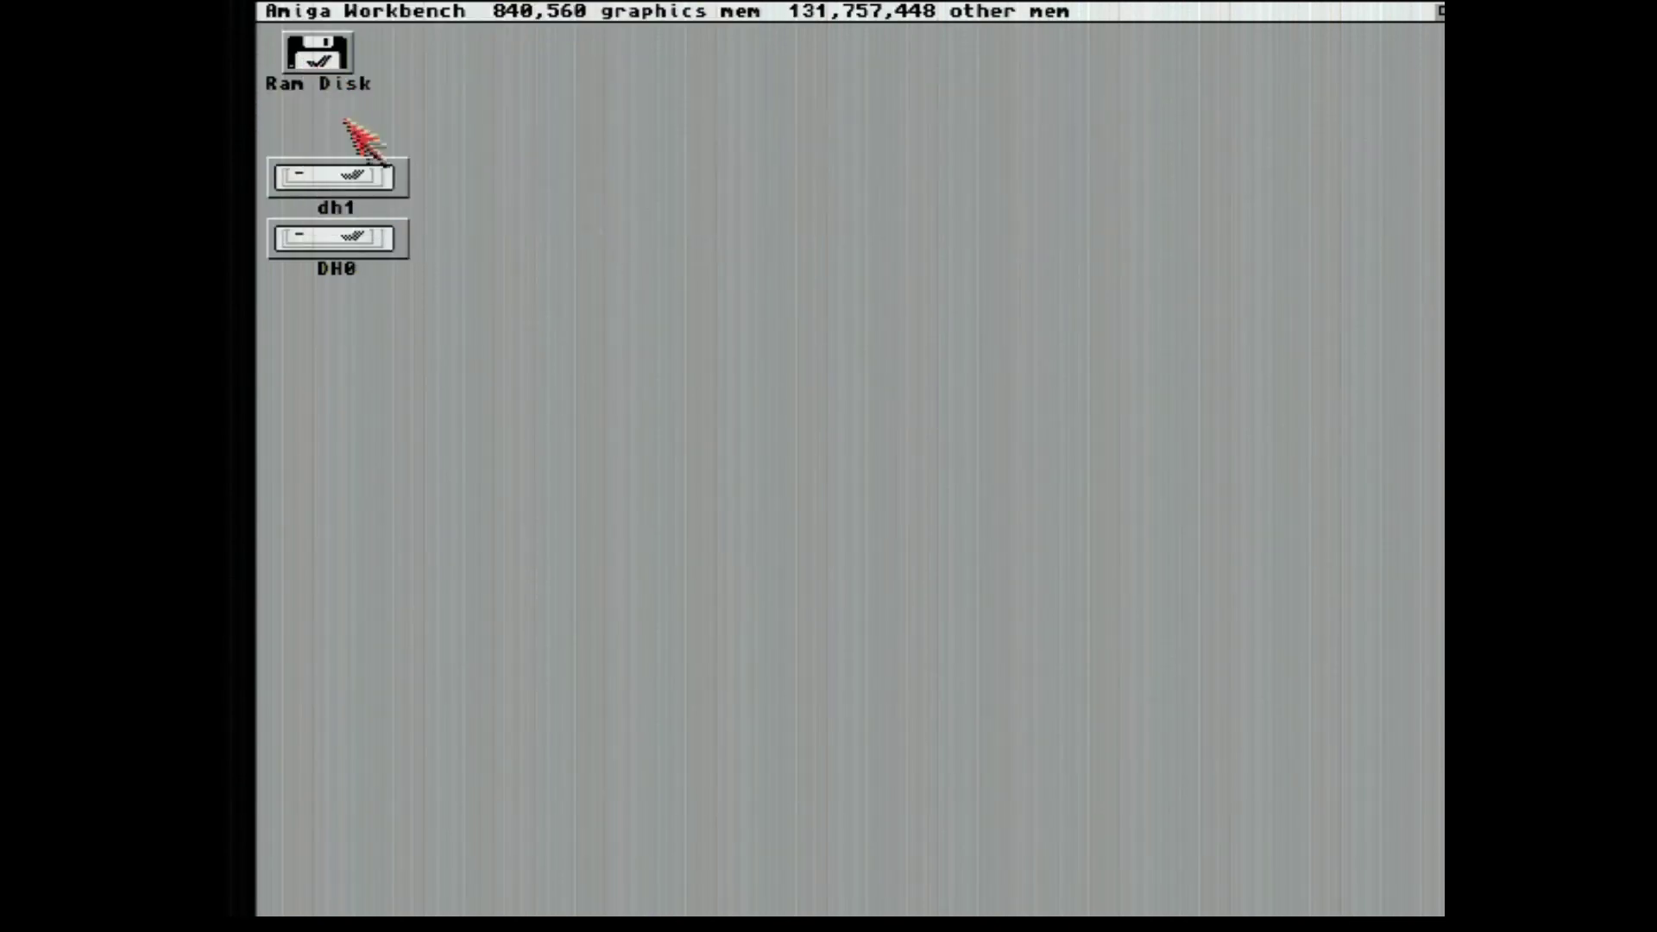
double_click(376, 186)
click(316, 67)
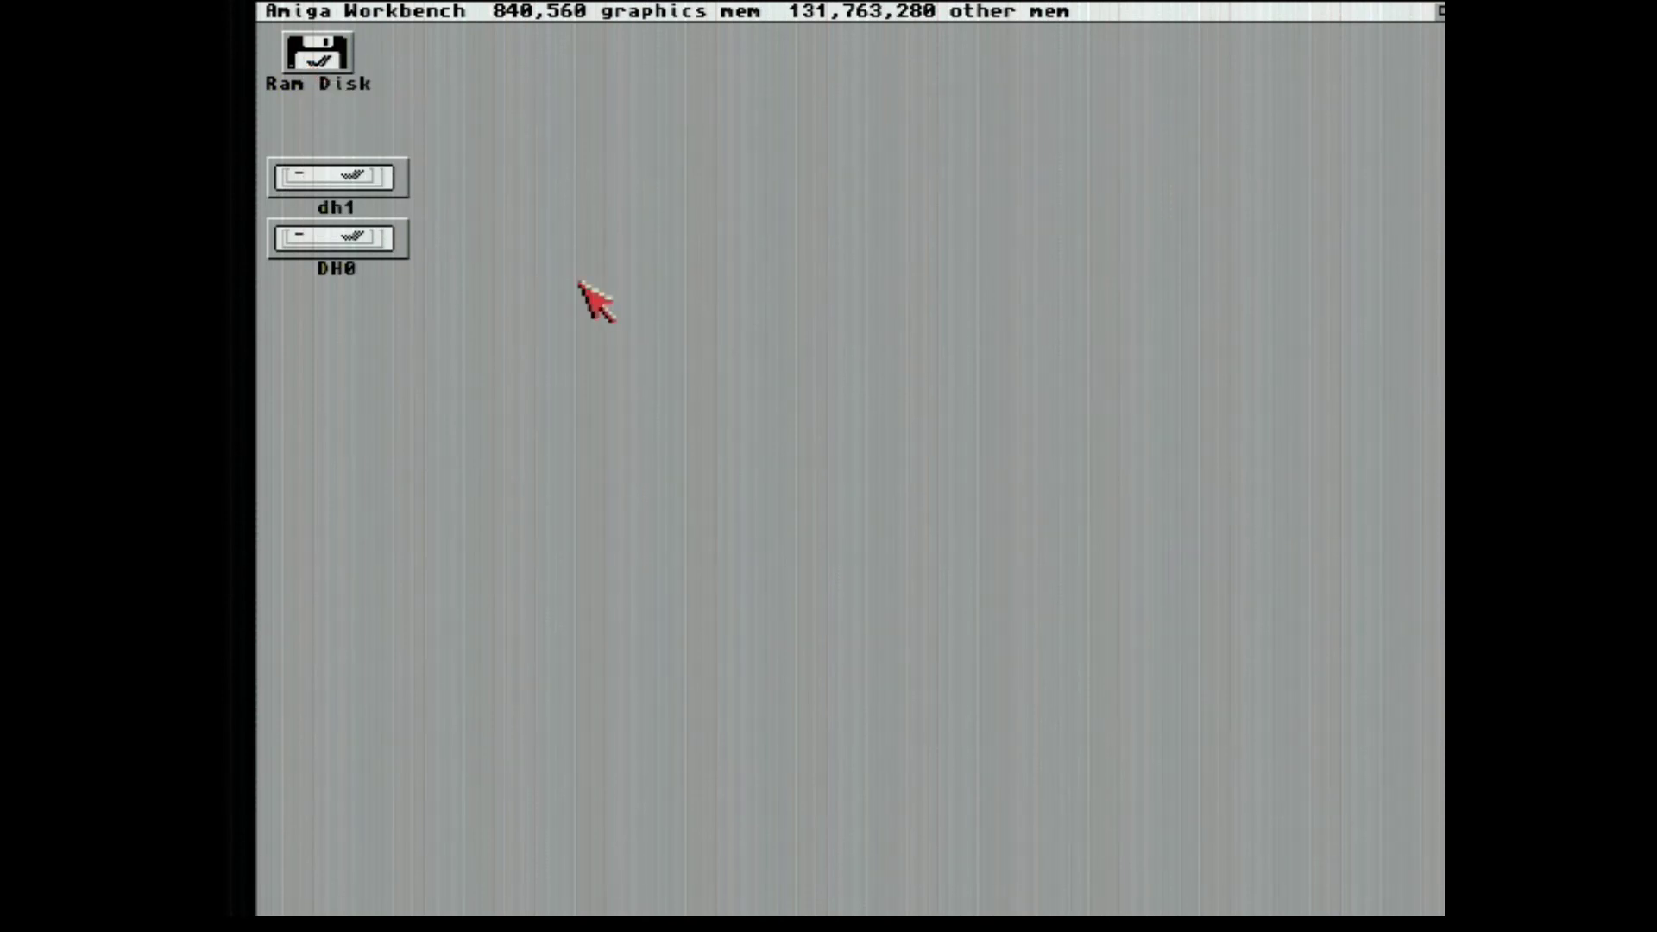